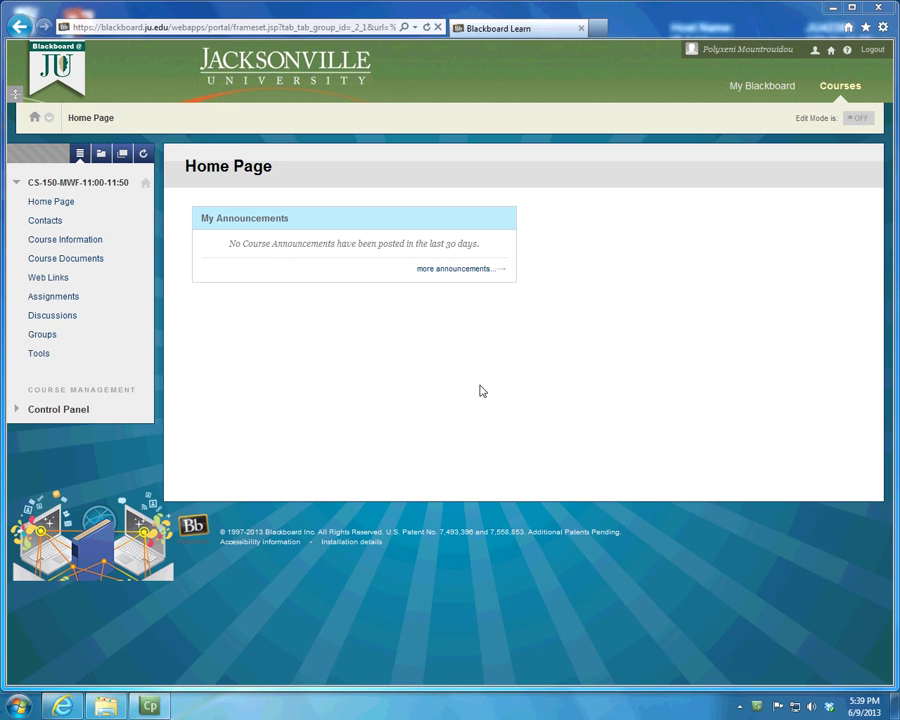
Step: Open the 'Prezi for Wix' link inside the Course Documents Wix folder
{"action": "left_click", "coordinate": [67, 260]}
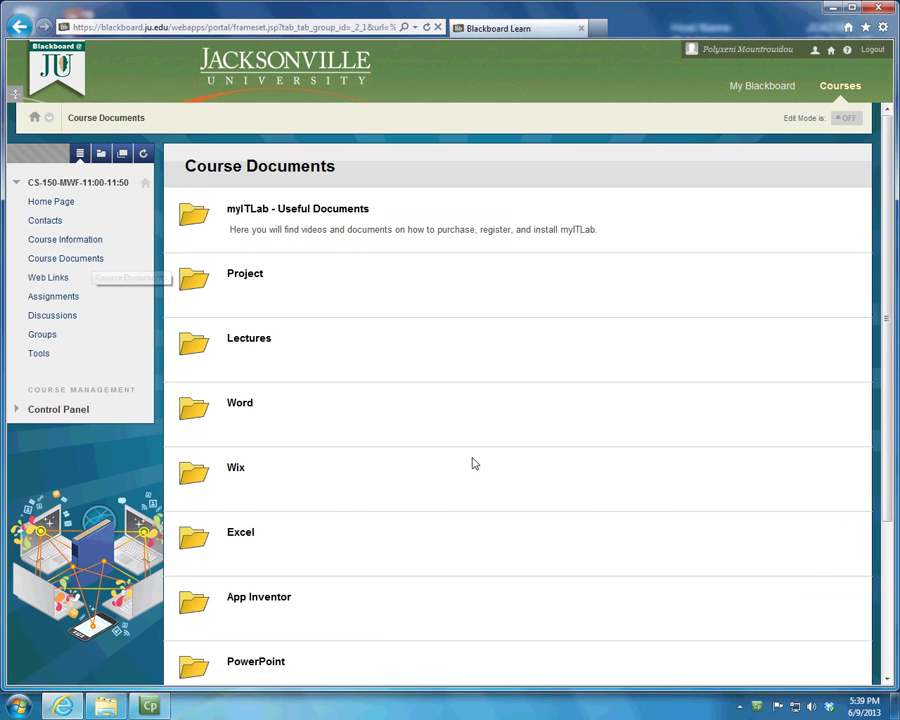
{"action": "left_click", "coordinate": [235, 468]}
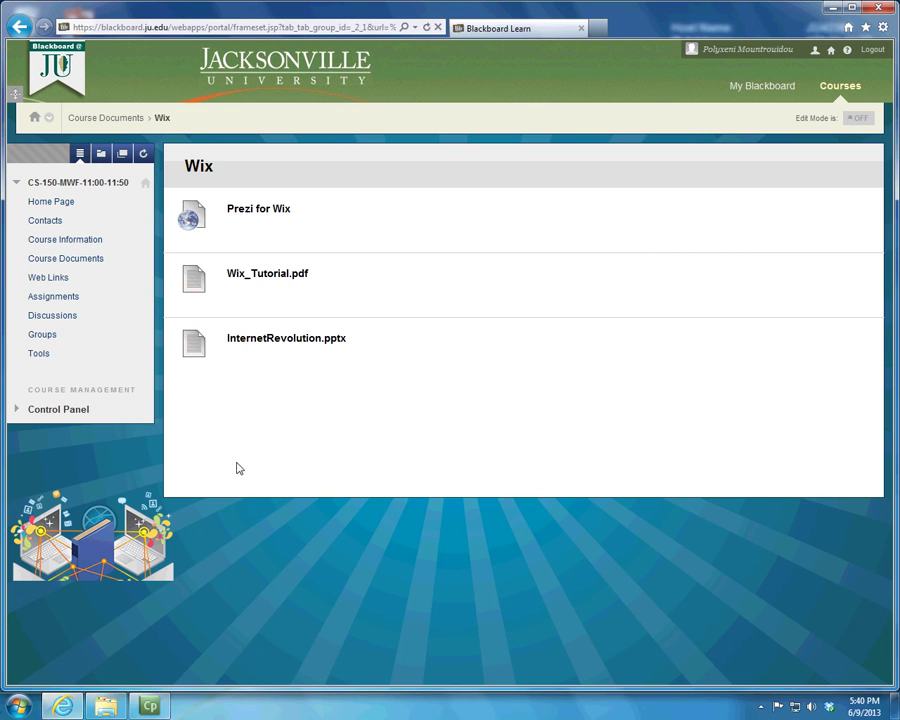
{"action": "left_click", "coordinate": [283, 212]}
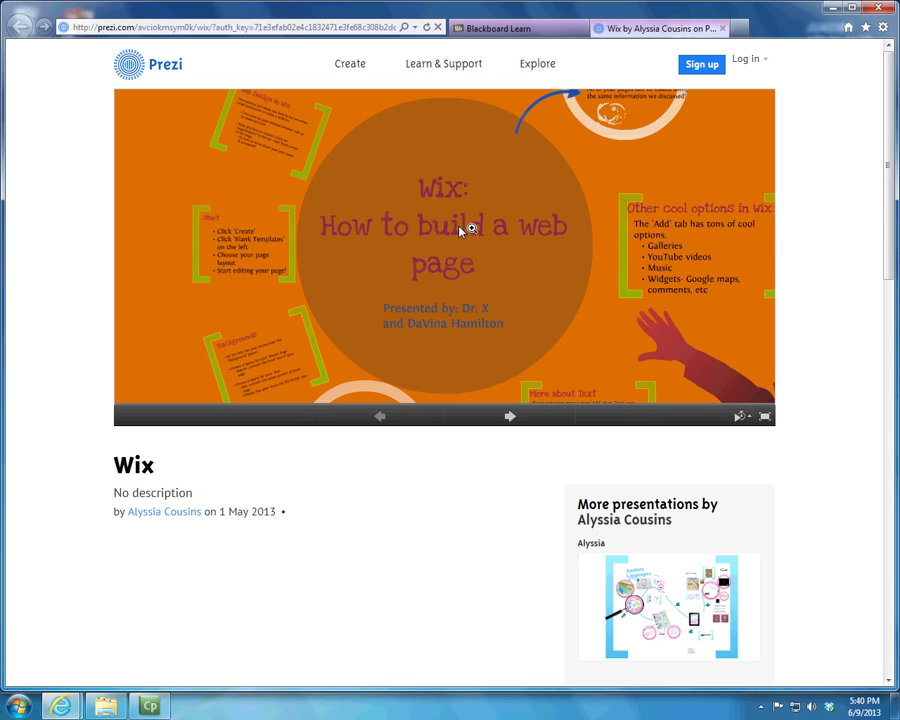
Step: Zoom around the 'Wix: How to build a web page' Prezi, then return to Blackboard Learn
{"action": "scroll", "coordinate": [466, 320], "scroll_direction": "up", "scroll_amount": 2}
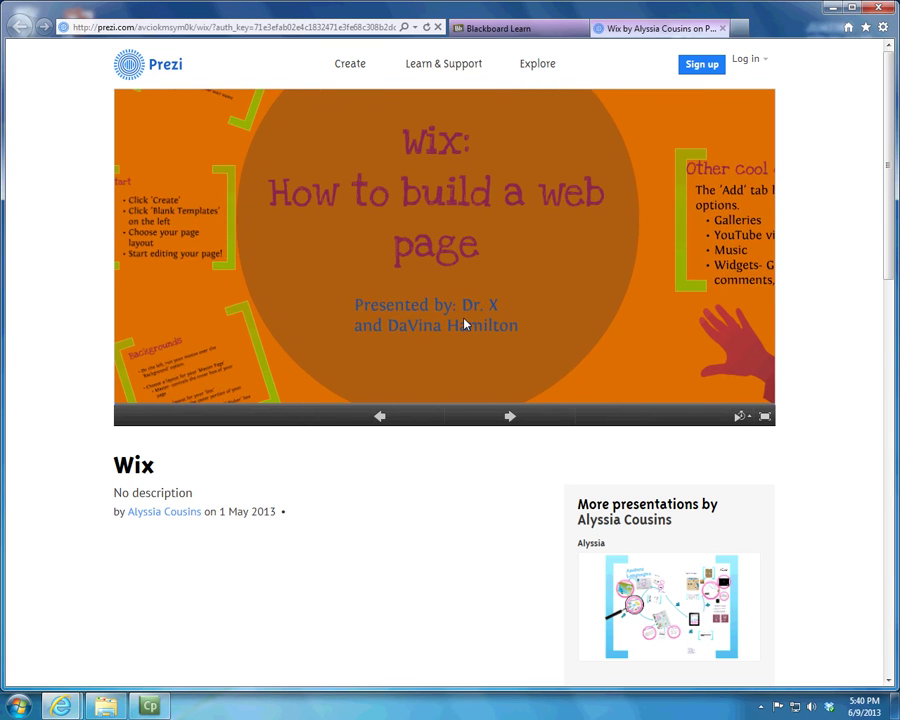
{"action": "scroll", "coordinate": [465, 323], "scroll_direction": "down", "scroll_amount": 3}
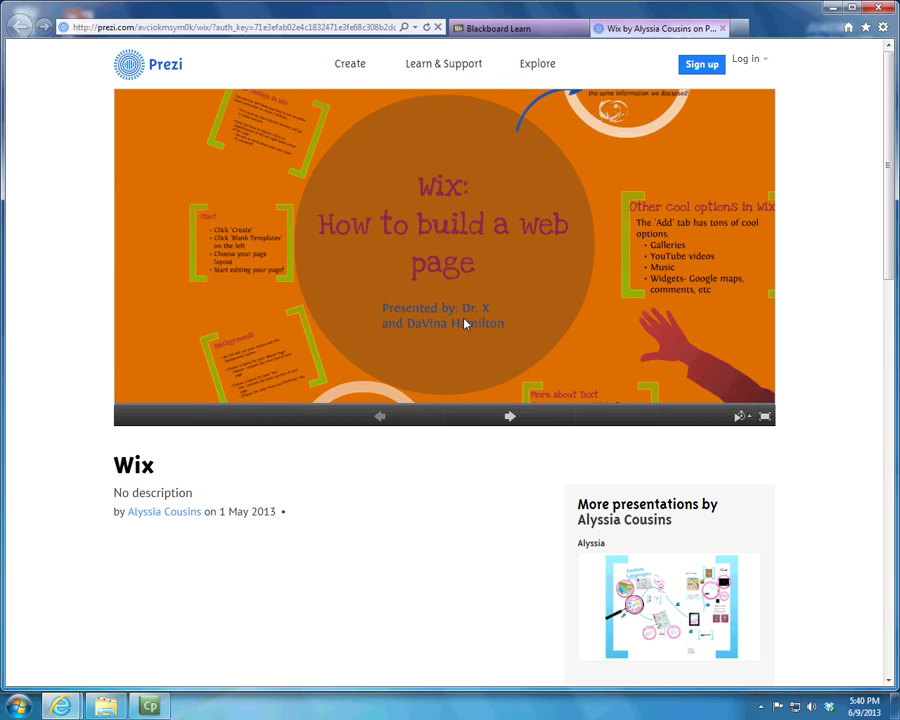
{"action": "scroll", "coordinate": [464, 323], "scroll_direction": "down", "scroll_amount": 2}
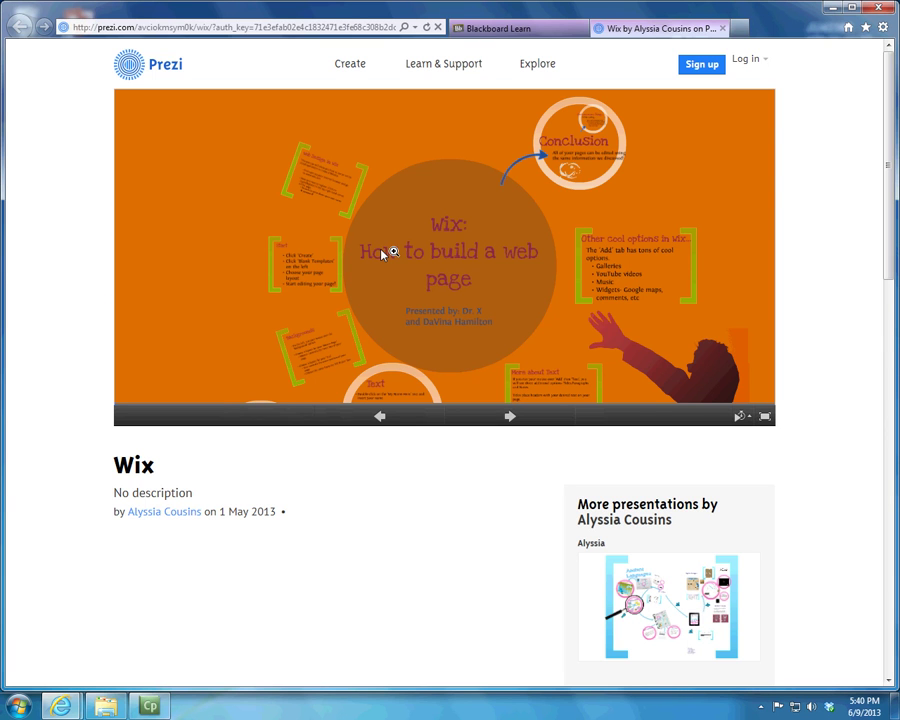
{"action": "left_click", "coordinate": [552, 36]}
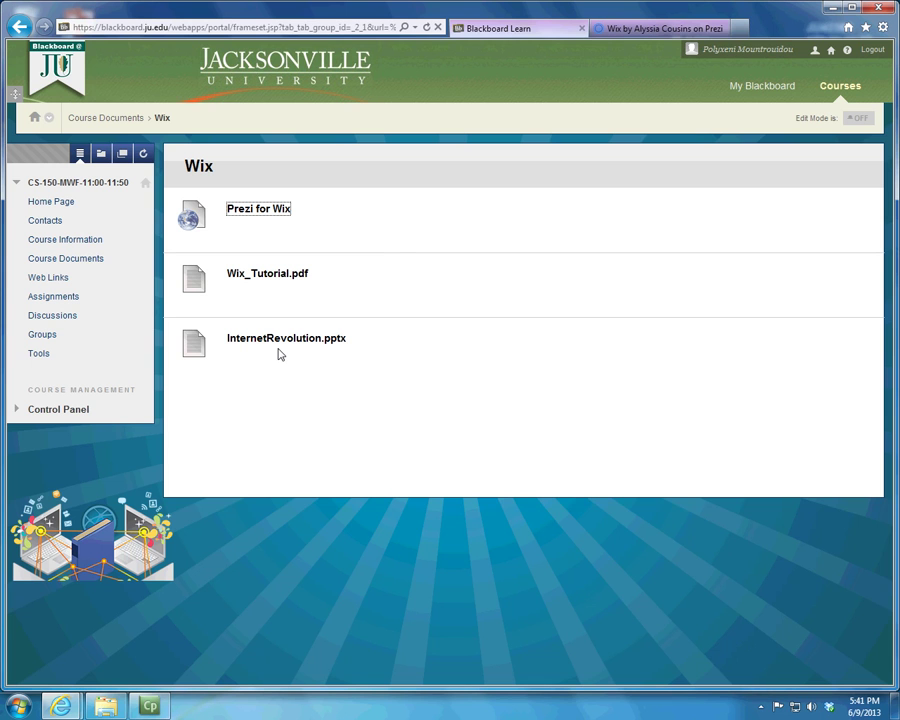
Step: Search Bing for the instructor's website address, correct the query, and open the first result
{"action": "left_click", "coordinate": [735, 28]}
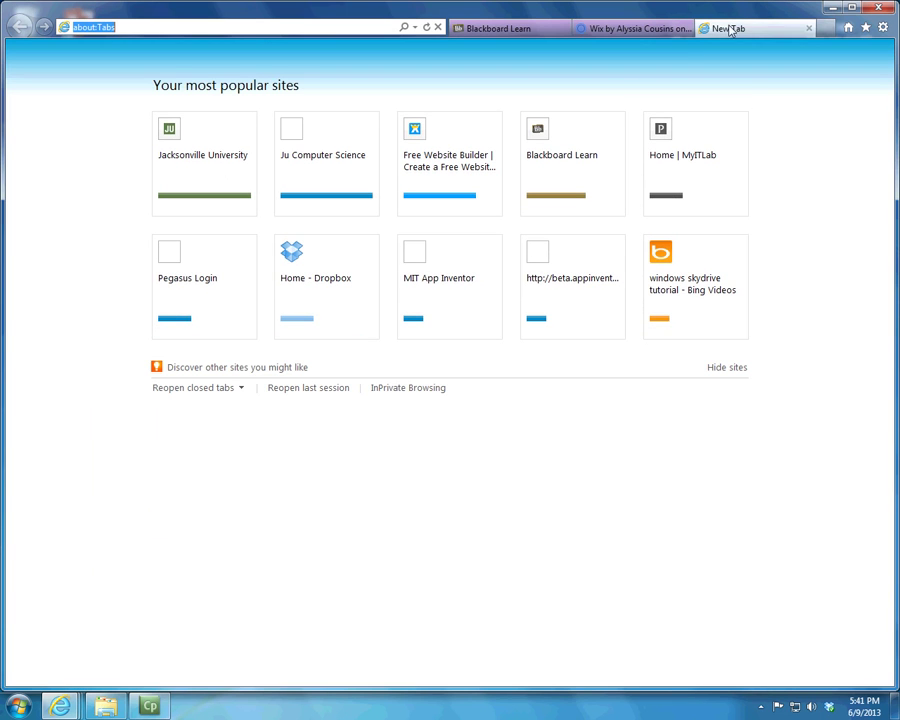
{"action": "type", "text": "xe"}
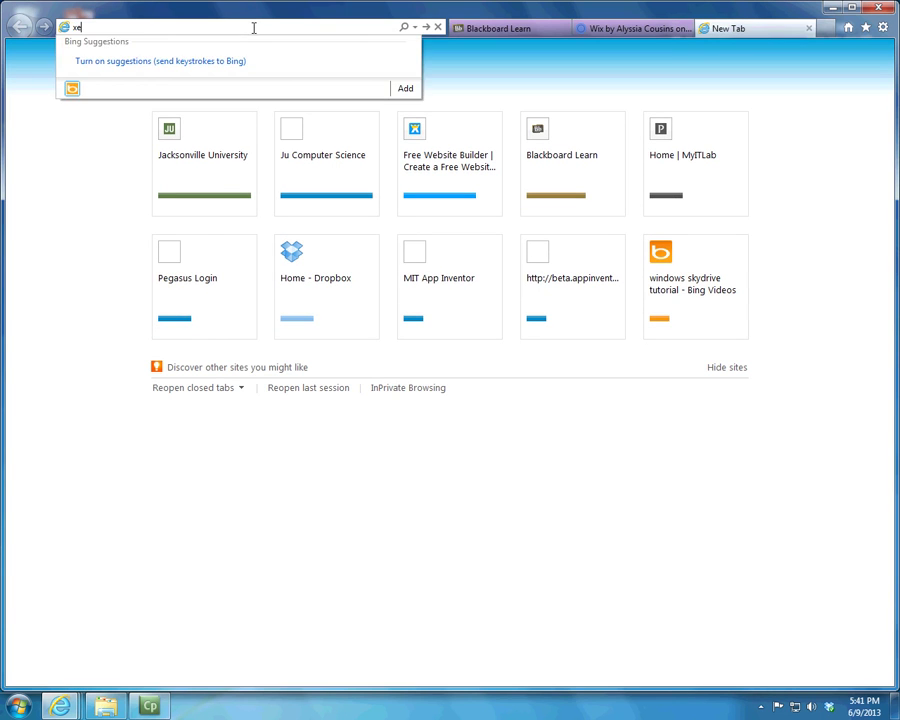
{"action": "type", "text": "nimount"}
{"action": "type", "text": "rou"}
{"action": "type", "text": "idou"}
{"action": "type", "text": ".com"}
{"action": "key", "text": "Return"}
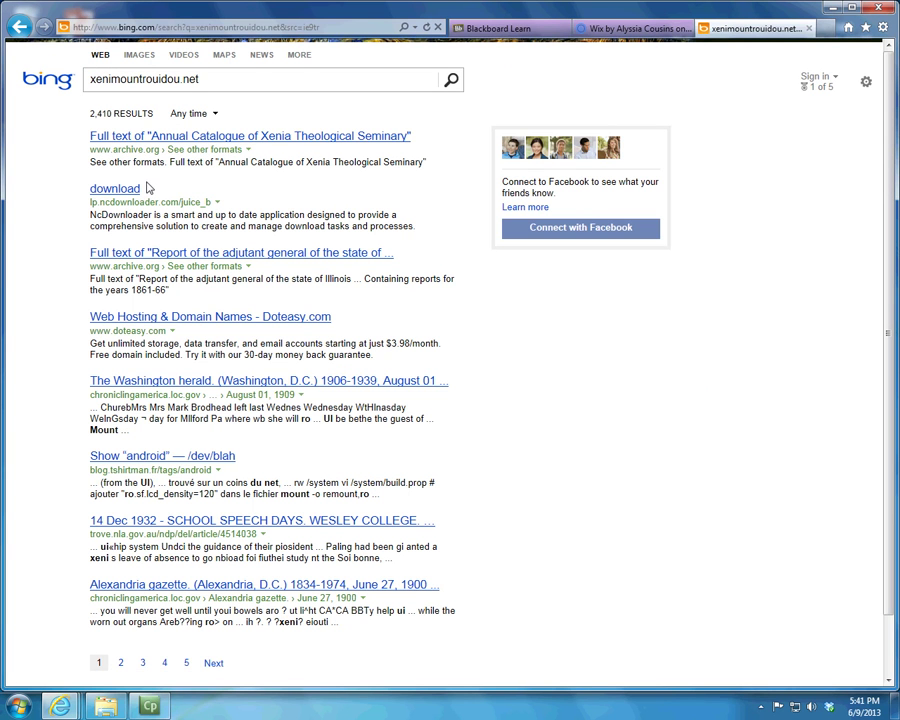
{"action": "left_click", "coordinate": [172, 27]}
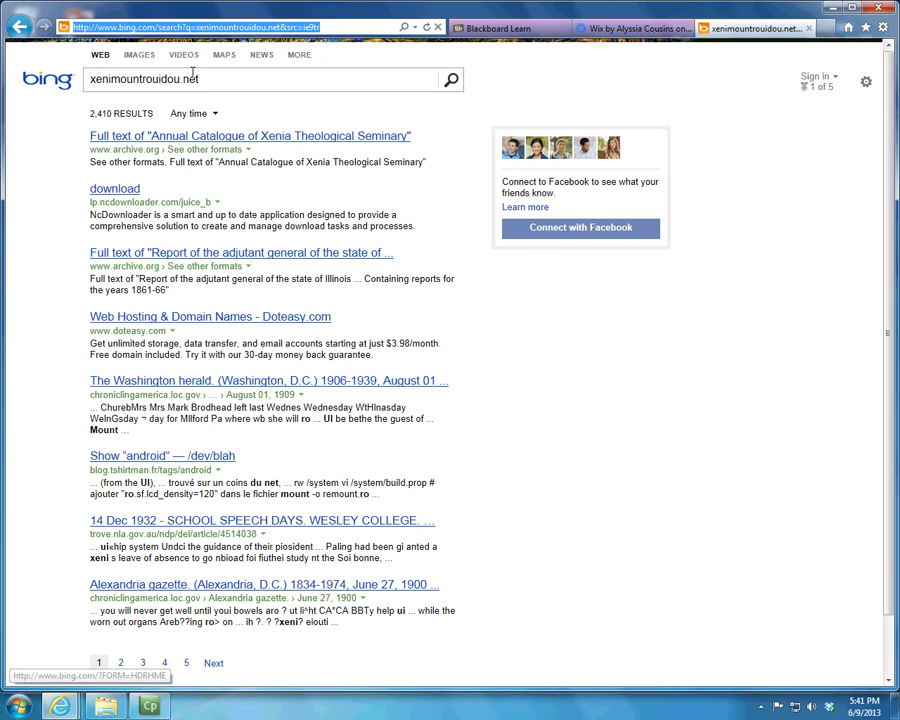
{"action": "left_click", "coordinate": [116, 80]}
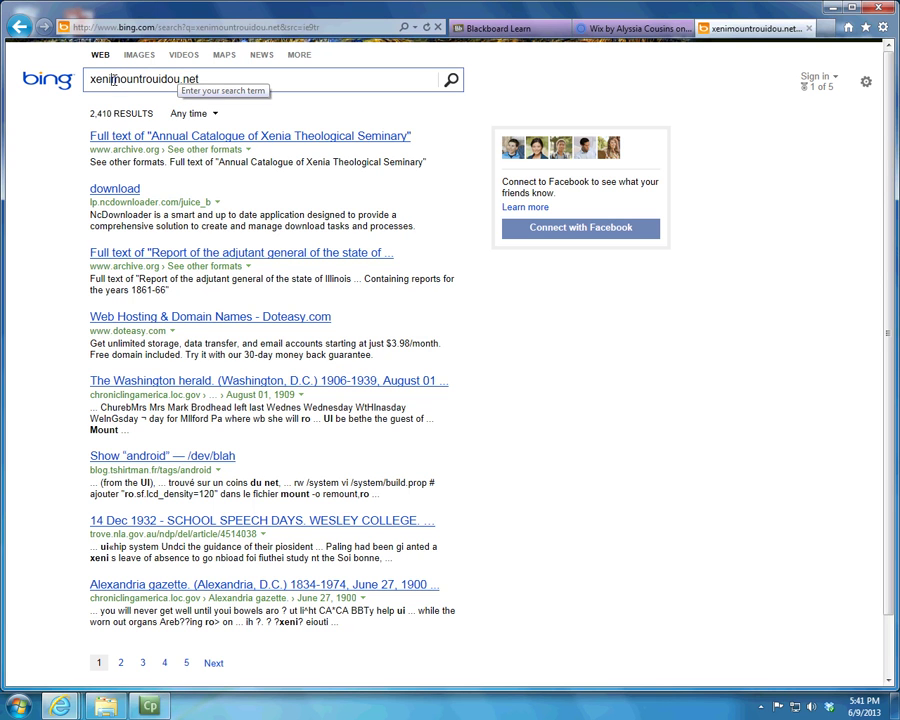
{"action": "type", "text": "a"}
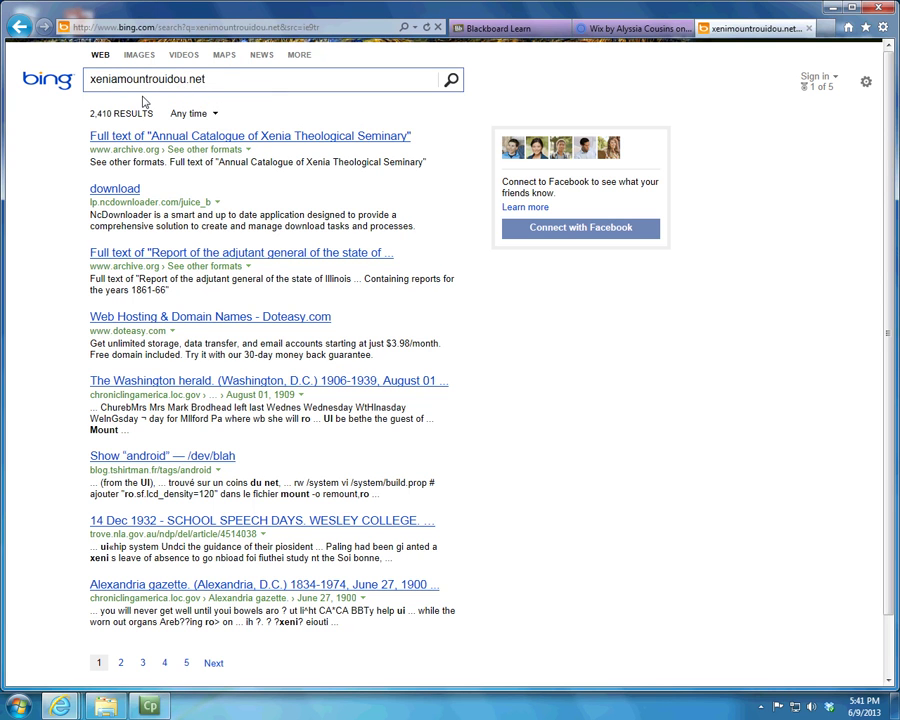
{"action": "key", "text": "Return"}
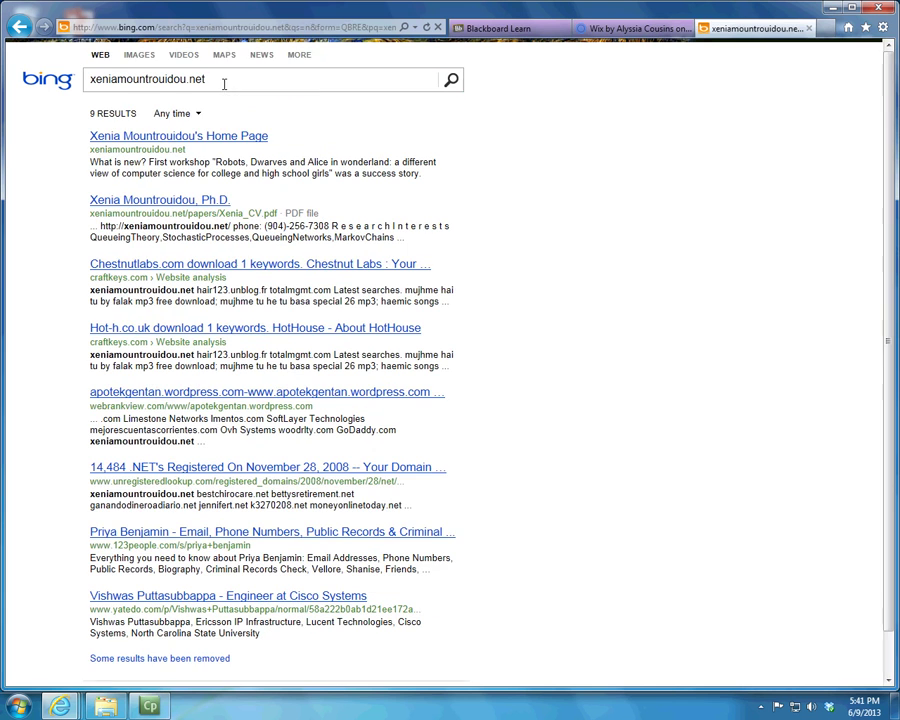
{"action": "left_click", "coordinate": [198, 138]}
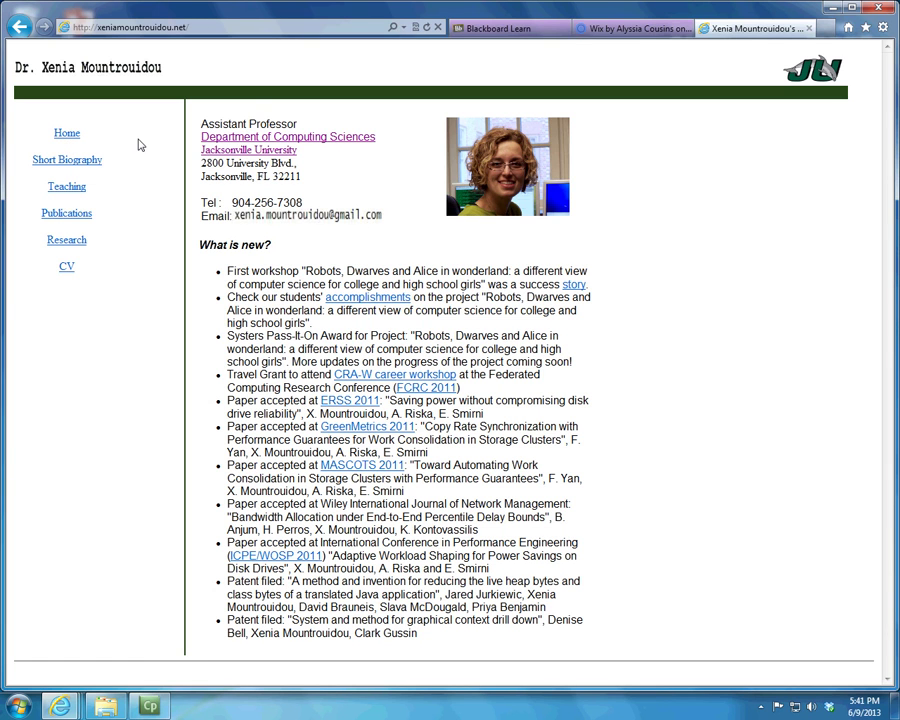
Step: Browse the Short Biography, Teaching, Publications, Research and CV pages, return Home, and close the site
{"action": "left_click", "coordinate": [80, 160]}
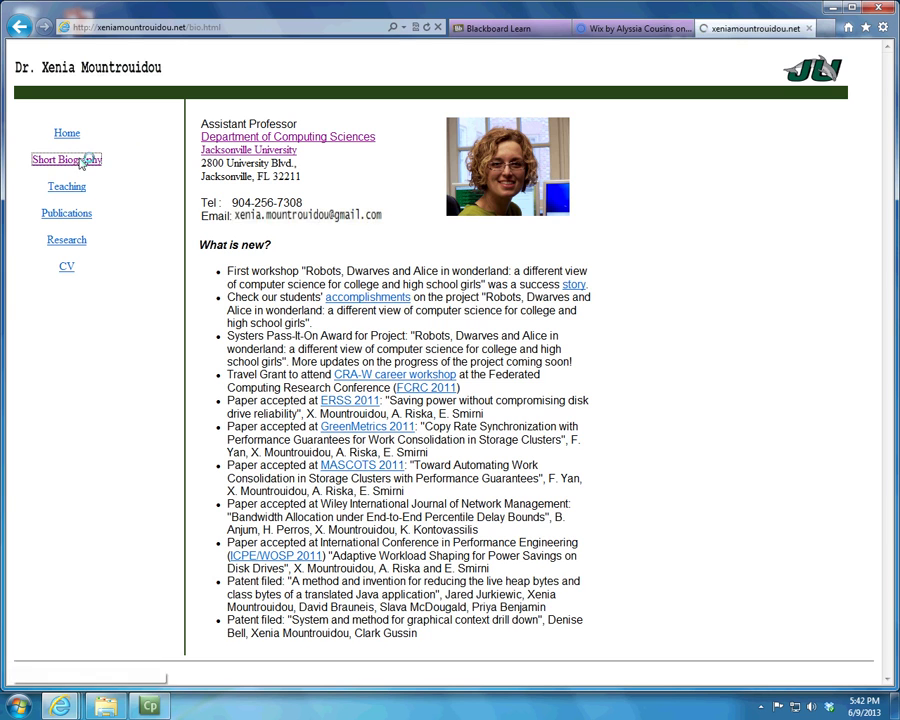
{"action": "left_click", "coordinate": [70, 187]}
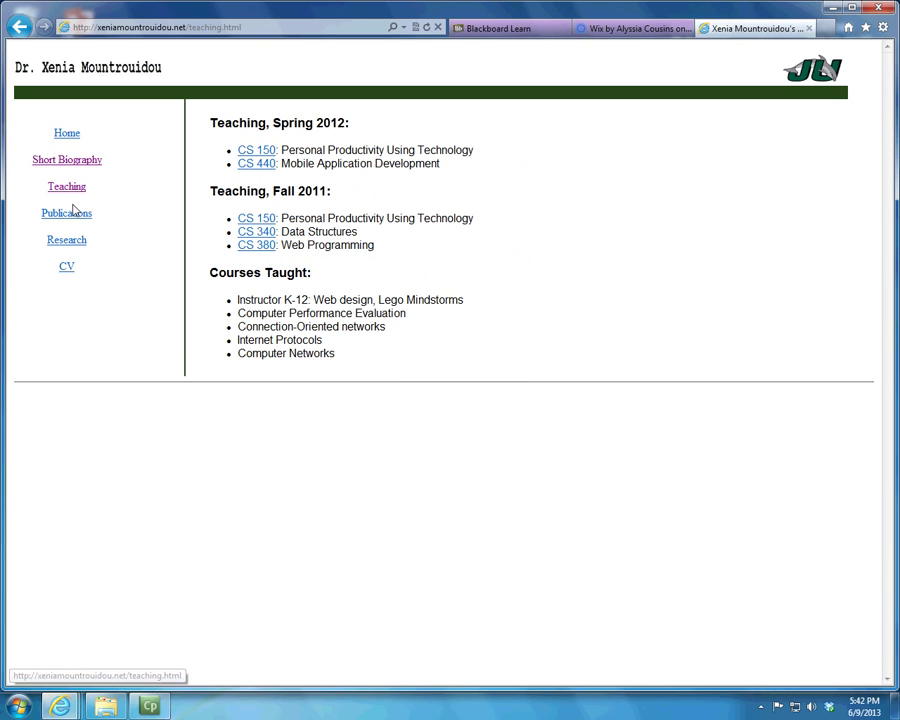
{"action": "left_click", "coordinate": [75, 216]}
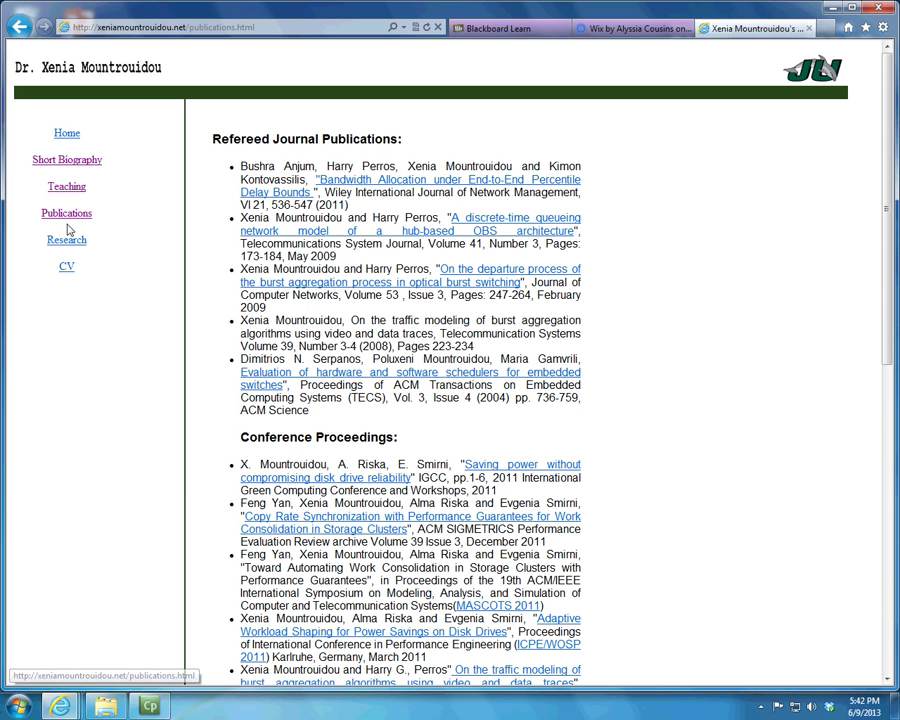
{"action": "left_click", "coordinate": [74, 240]}
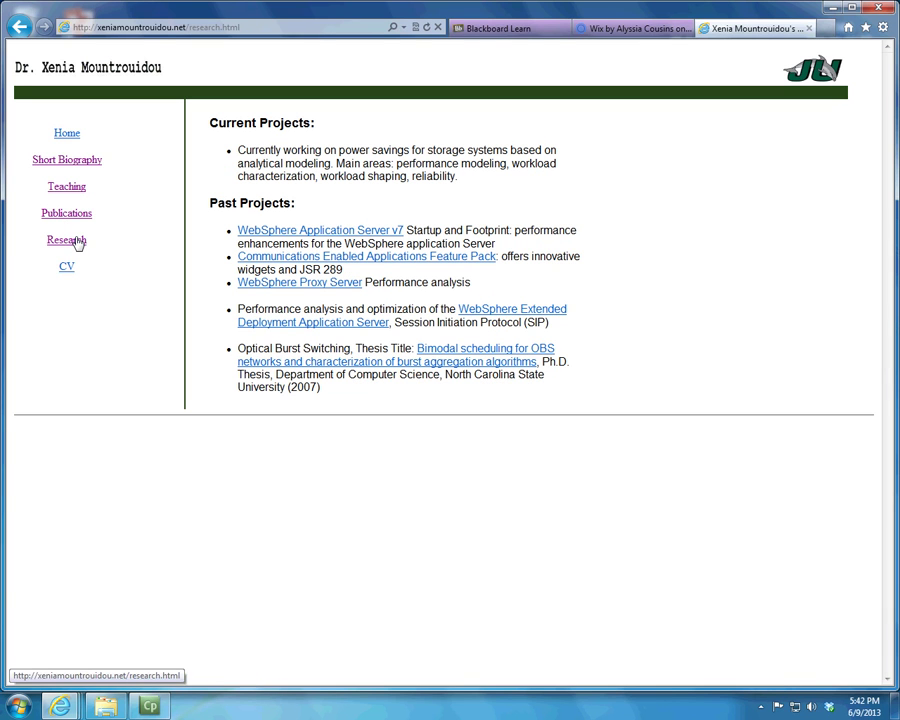
{"action": "left_click", "coordinate": [69, 267]}
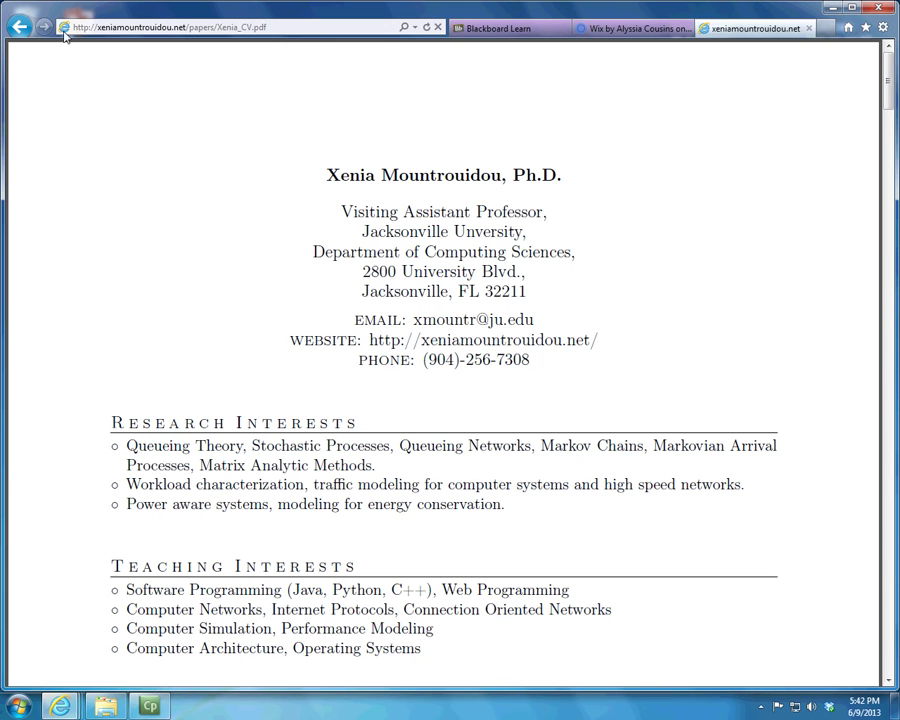
{"action": "left_click", "coordinate": [18, 25]}
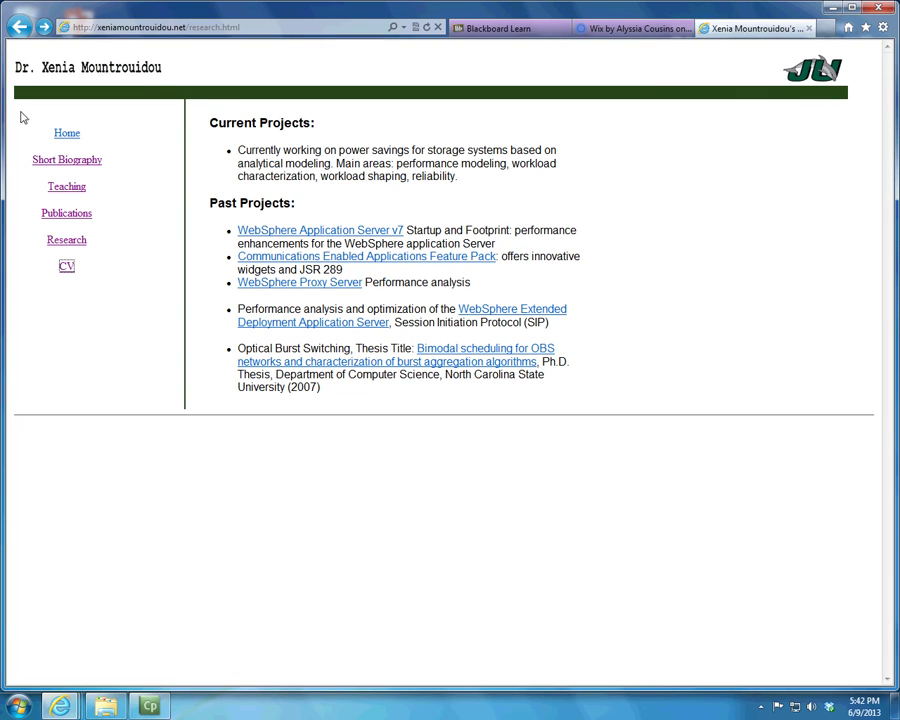
{"action": "left_click", "coordinate": [71, 134]}
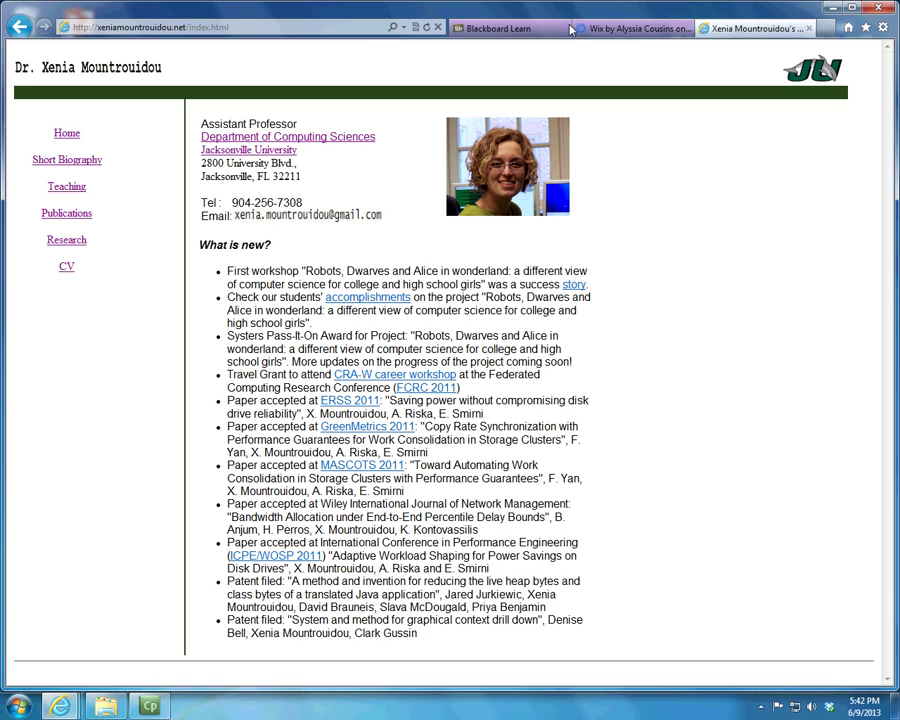
{"action": "left_click", "coordinate": [810, 30]}
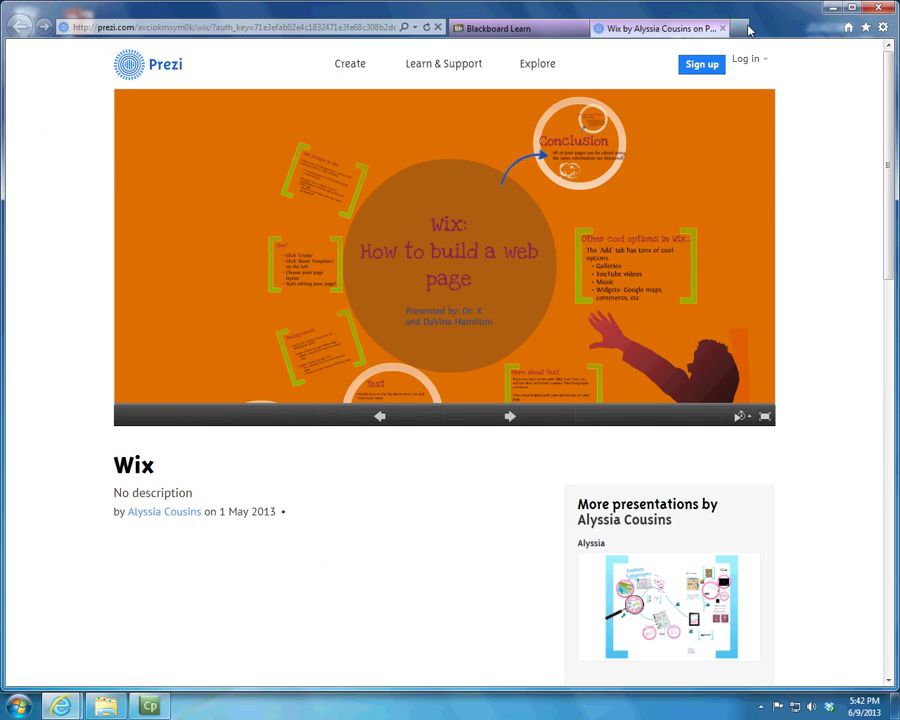
Step: Back in Blackboard Learn, open the Wix link from the course's Web Links
{"action": "left_click", "coordinate": [525, 30]}
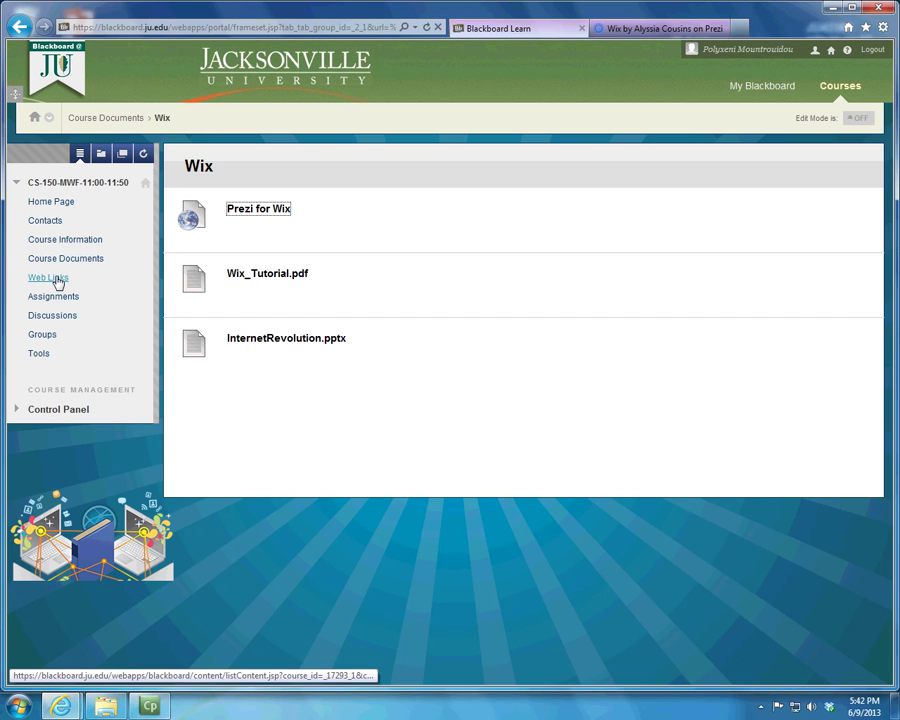
{"action": "left_click", "coordinate": [57, 283]}
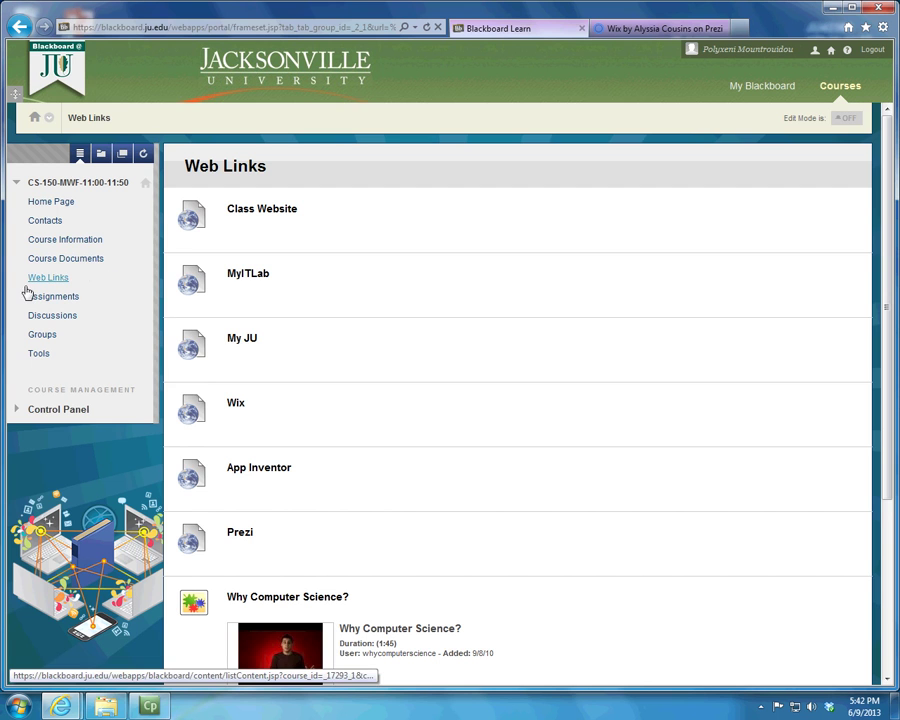
{"action": "left_click", "coordinate": [58, 284]}
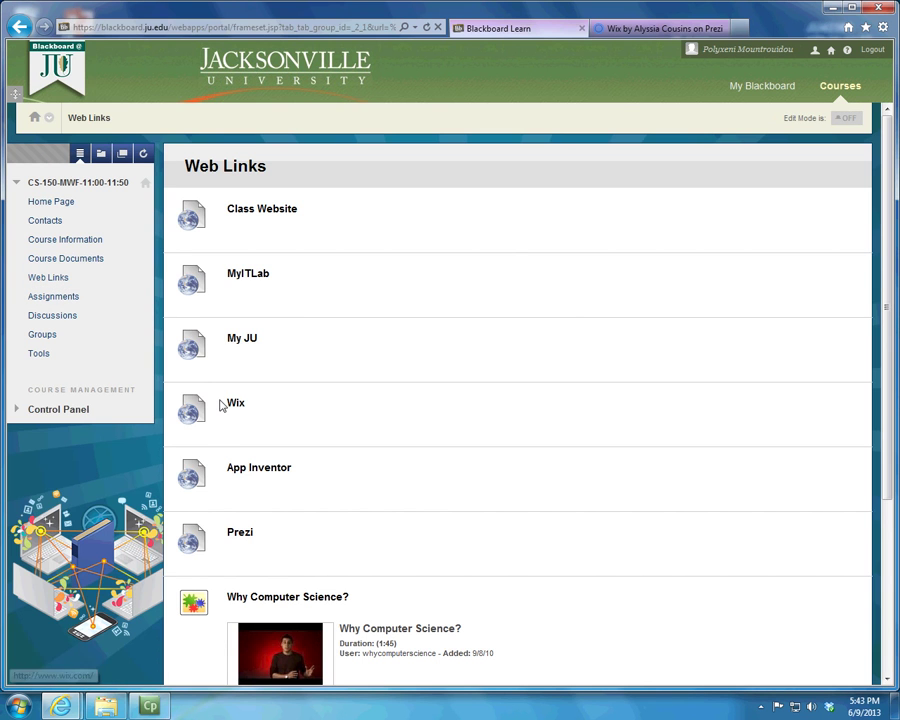
{"action": "left_click", "coordinate": [238, 405]}
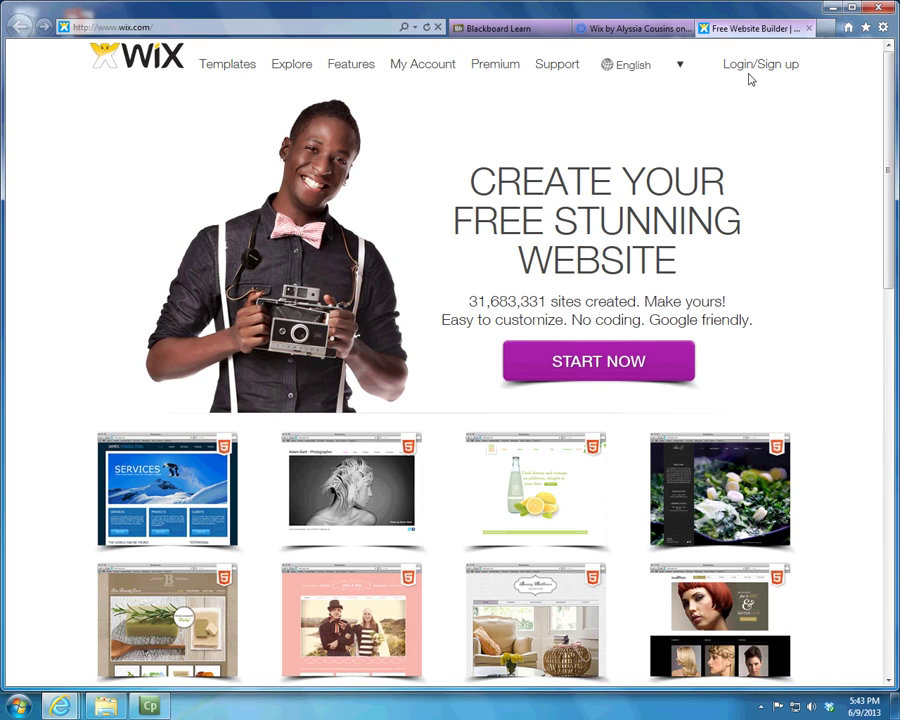
Step: Start filling the Wix sign-up form with the school e-mail, then close it
{"action": "left_click", "coordinate": [755, 67]}
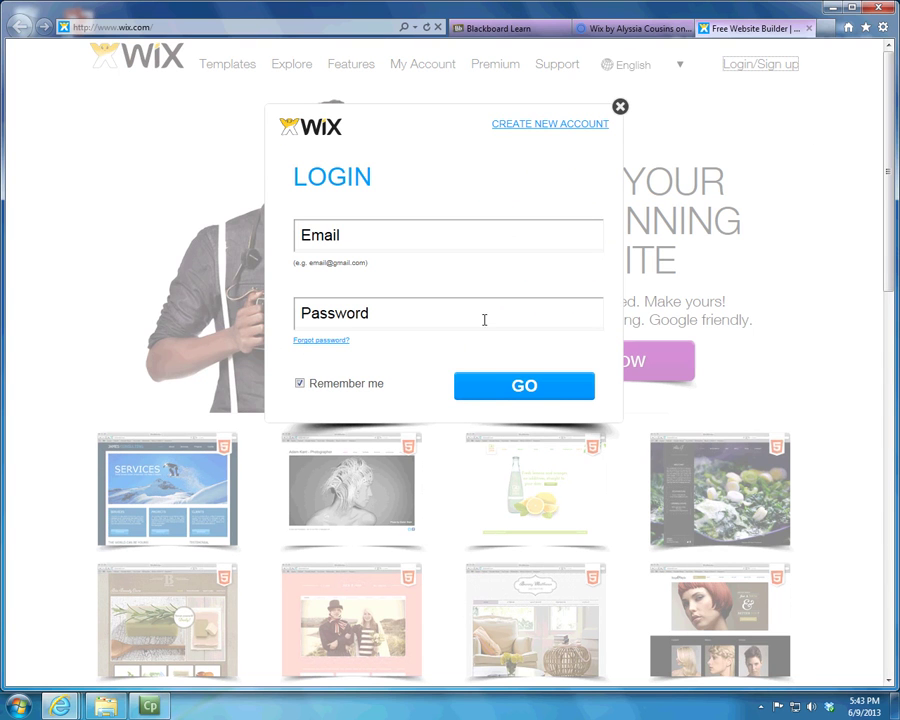
{"action": "left_click", "coordinate": [558, 126]}
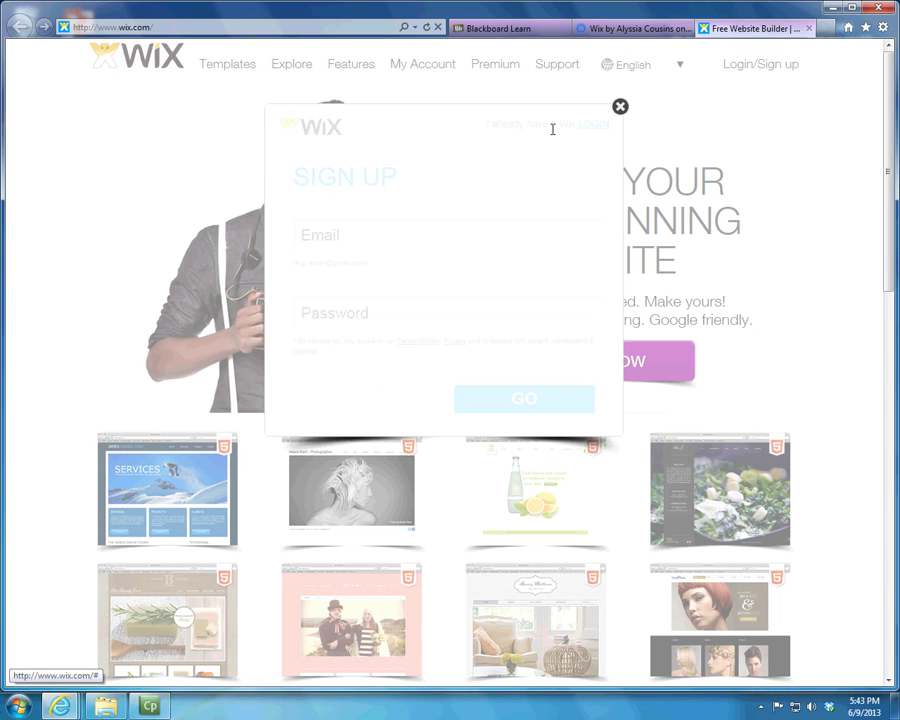
{"action": "left_click", "coordinate": [395, 237]}
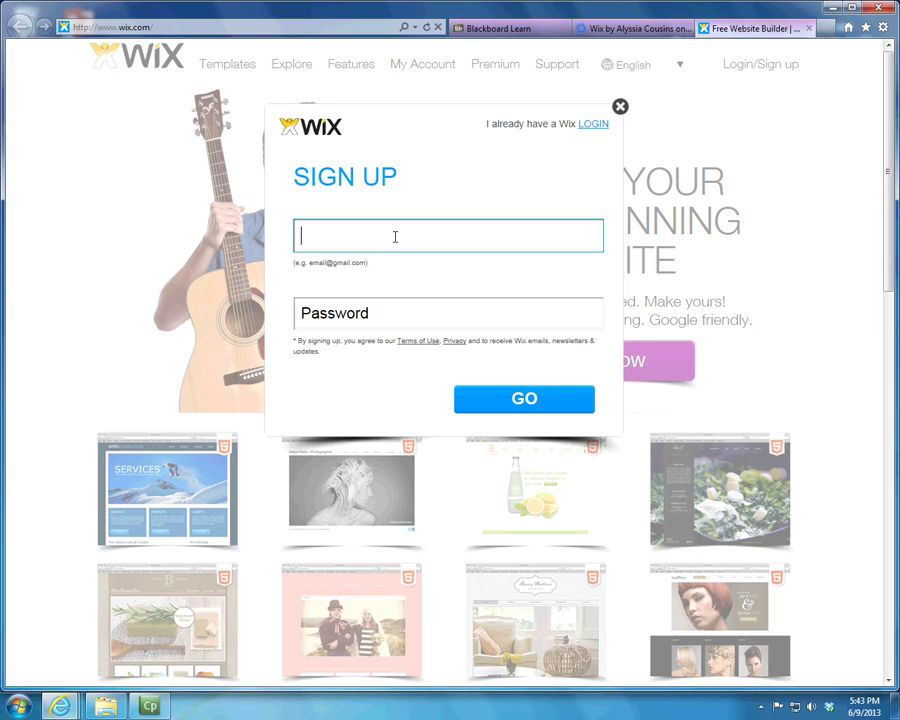
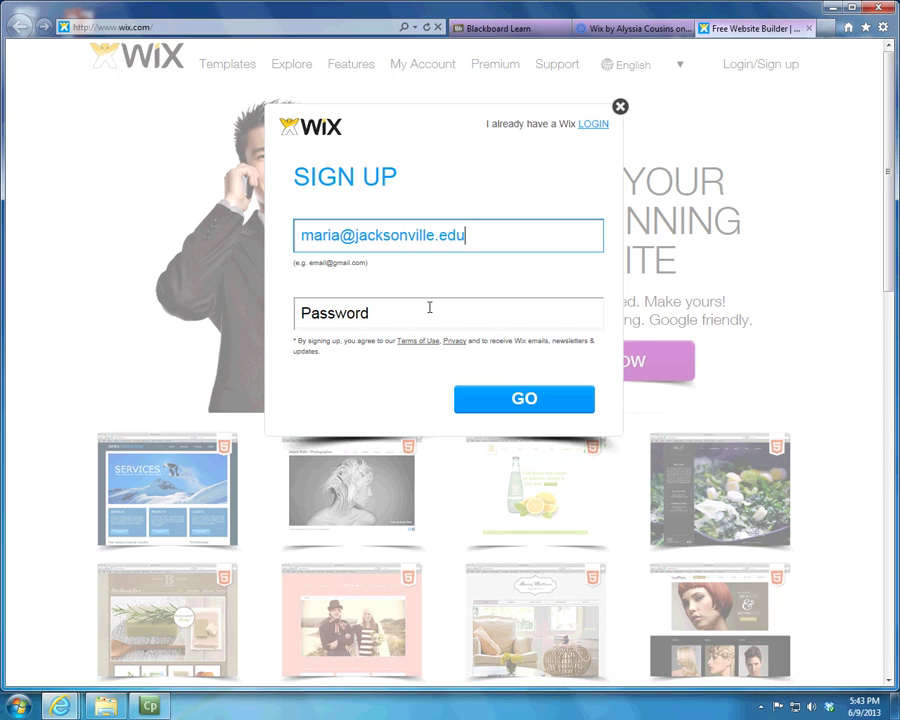
{"action": "left_click", "coordinate": [429, 307]}
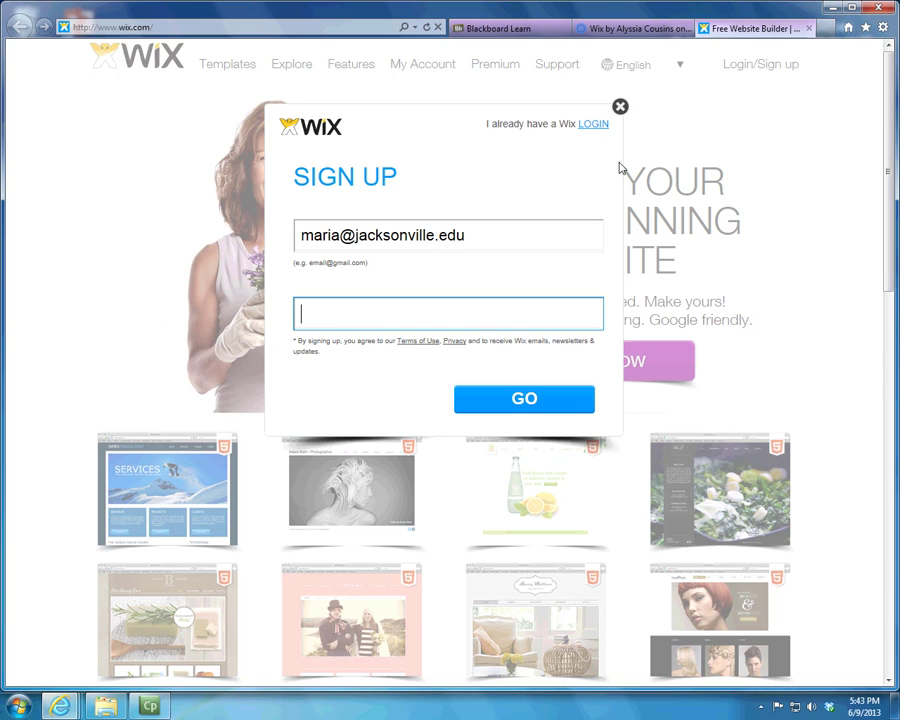
{"action": "left_click", "coordinate": [620, 108]}
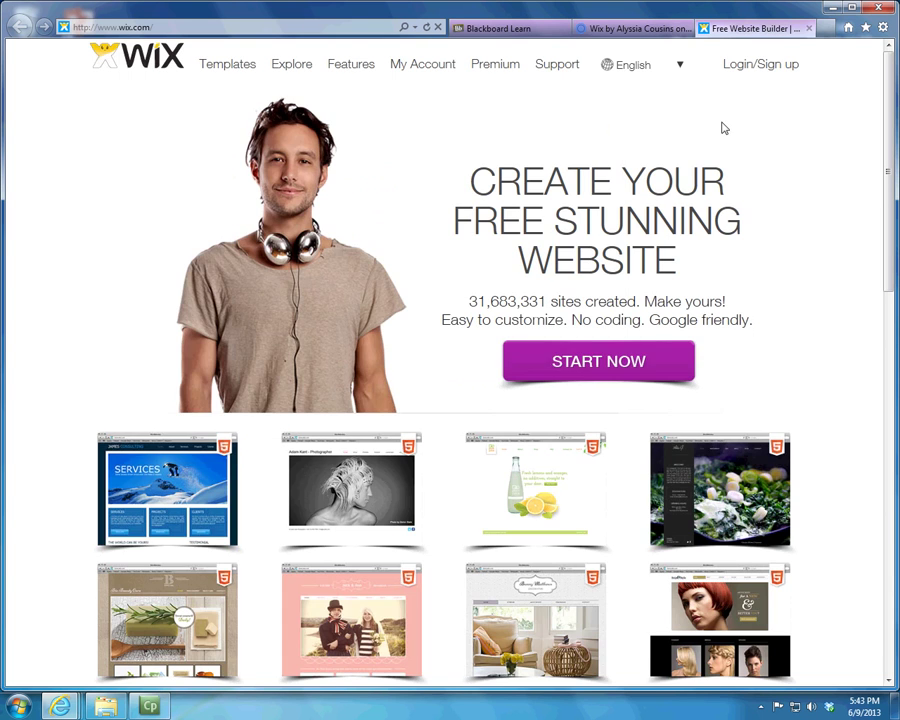
{"action": "left_click", "coordinate": [755, 68]}
{"action": "left_click", "coordinate": [482, 237]}
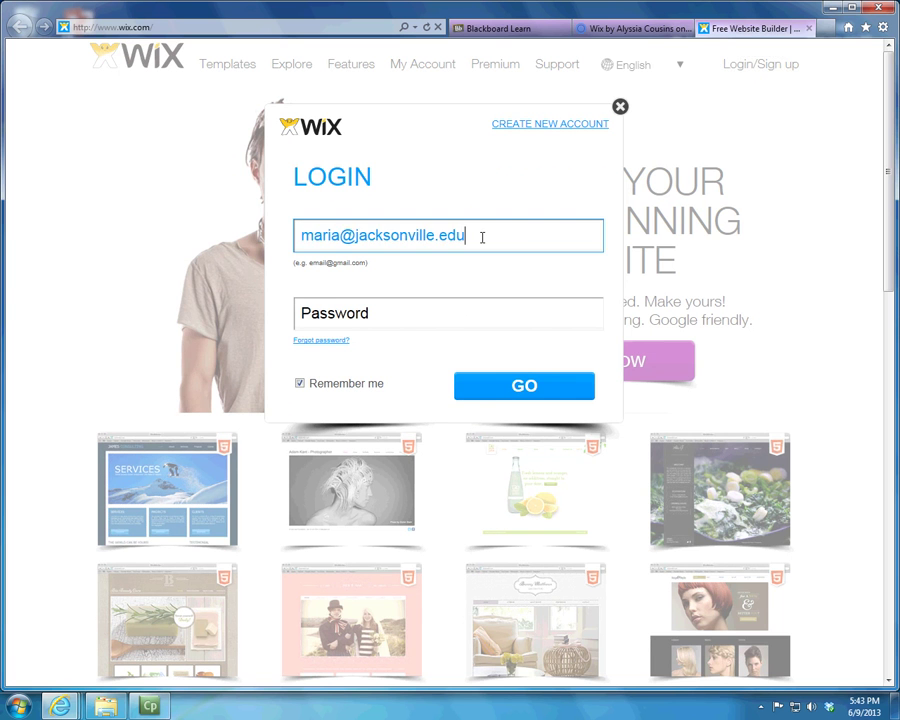
{"action": "left_click_drag", "start_coordinate": [473, 230], "coordinate": [208, 234]}
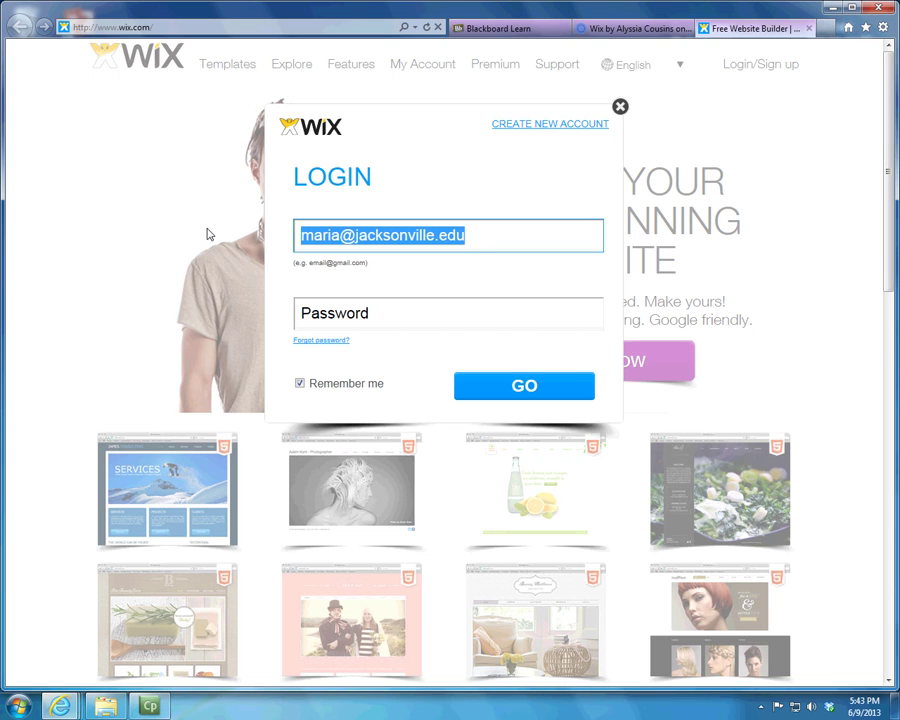
{"action": "key", "text": "BackSpace"}
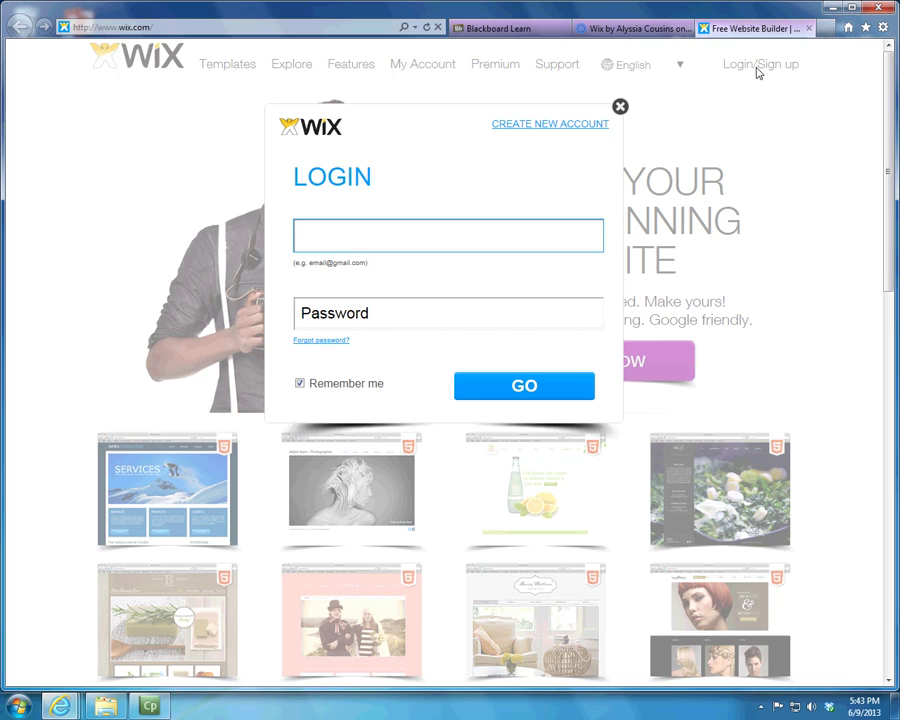
{"action": "type", "text": "@ju.edu"}
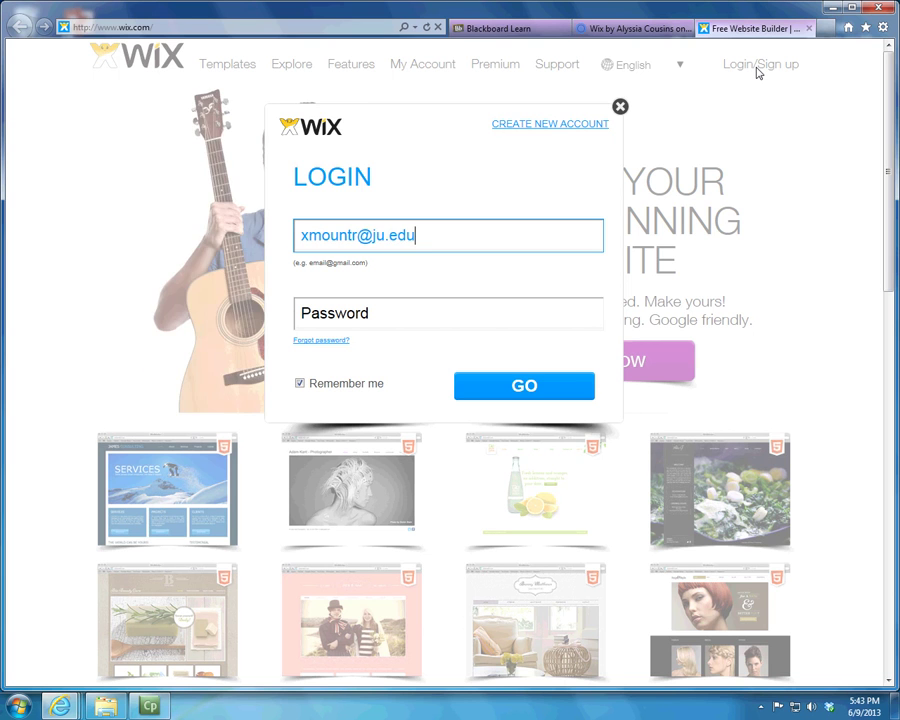
{"action": "key", "text": "Tab"}
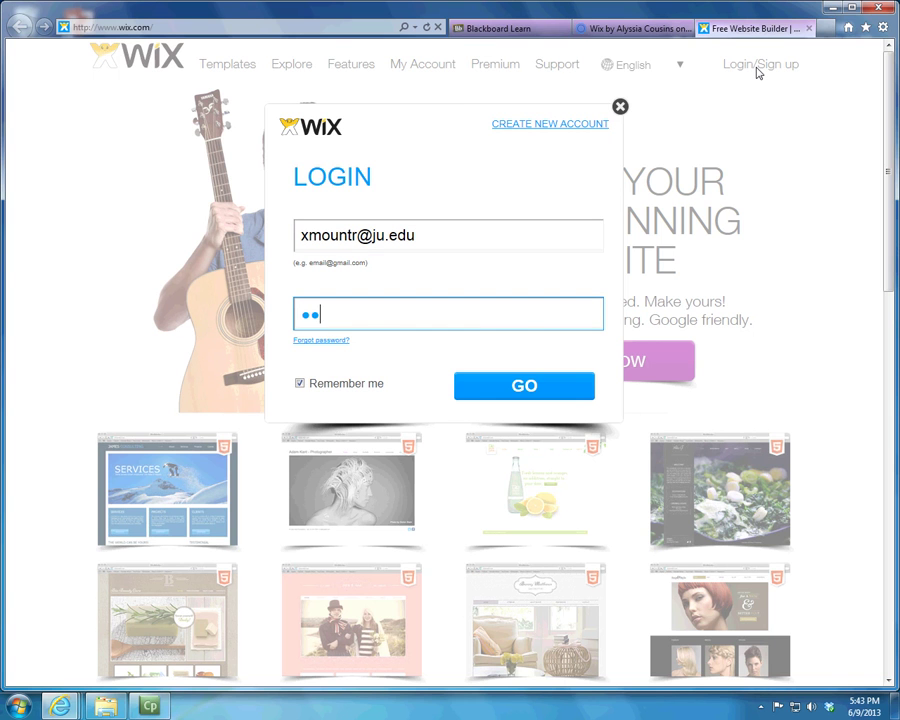
{"action": "type", "text": "••••••••"}
{"action": "key", "text": "Return"}
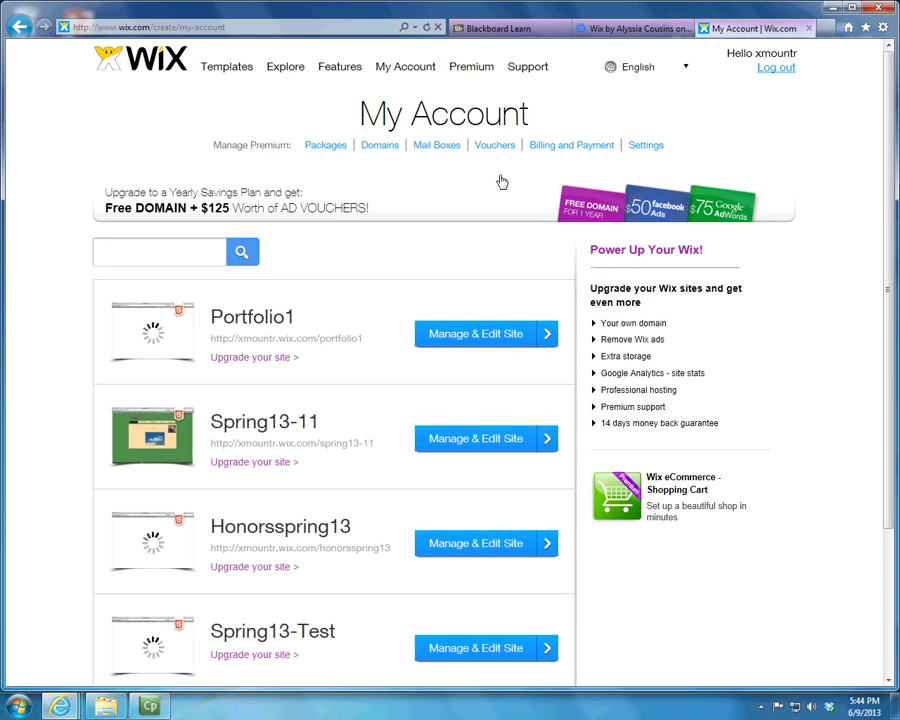
Step: Scroll the My Account site list and open Manage & Edit Site for Honorsspring13
{"action": "scroll", "coordinate": [470, 235], "scroll_direction": "down", "scroll_amount": 5}
{"action": "scroll", "coordinate": [456, 252], "scroll_direction": "up", "scroll_amount": 5}
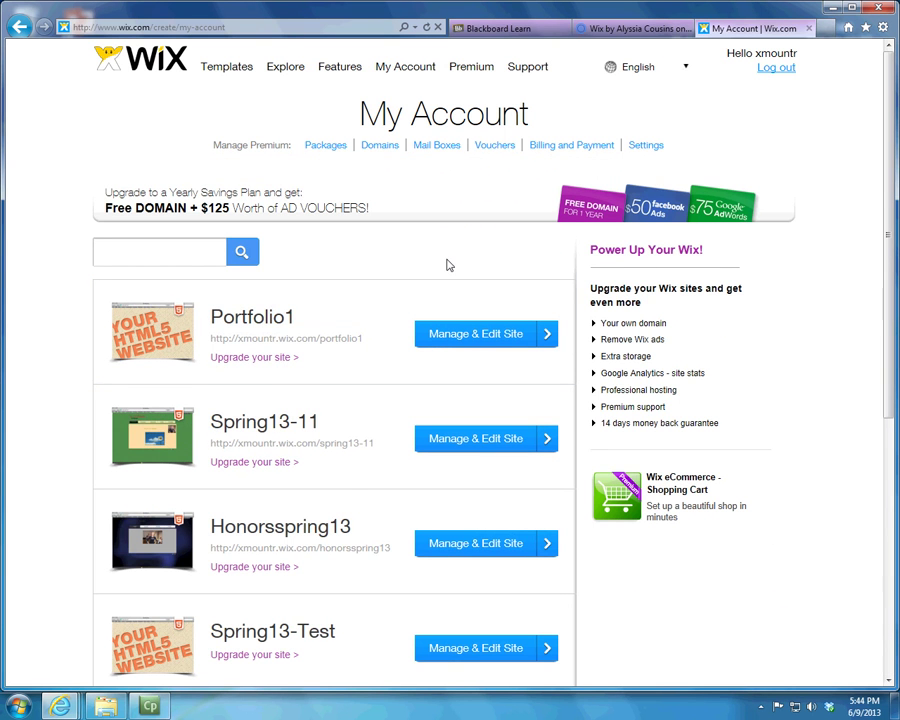
{"action": "scroll", "coordinate": [449, 265], "scroll_direction": "down", "scroll_amount": 5}
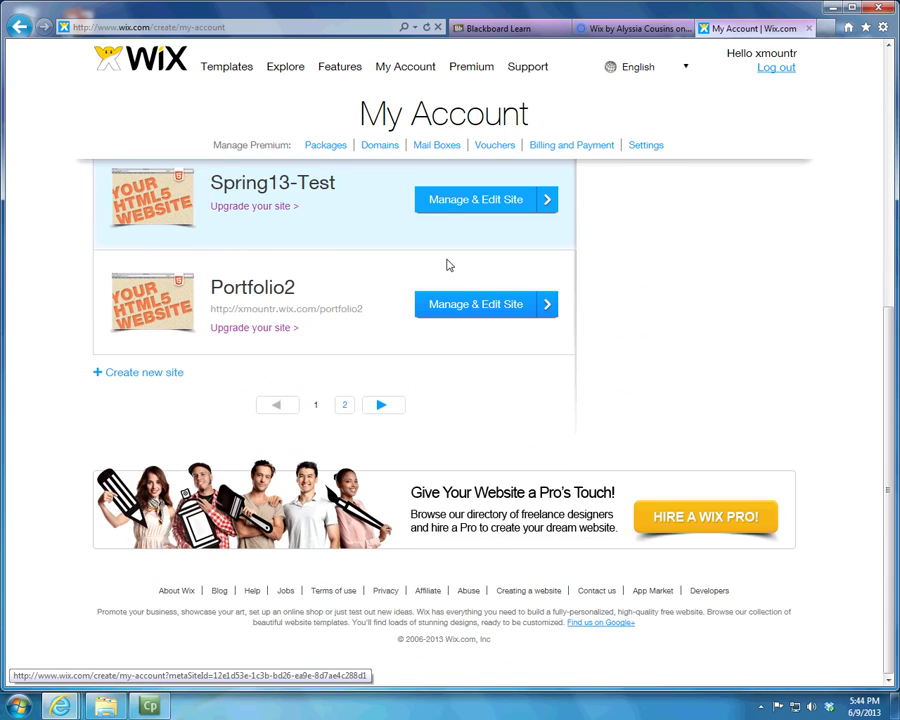
{"action": "scroll", "coordinate": [449, 265], "scroll_direction": "up", "scroll_amount": 5}
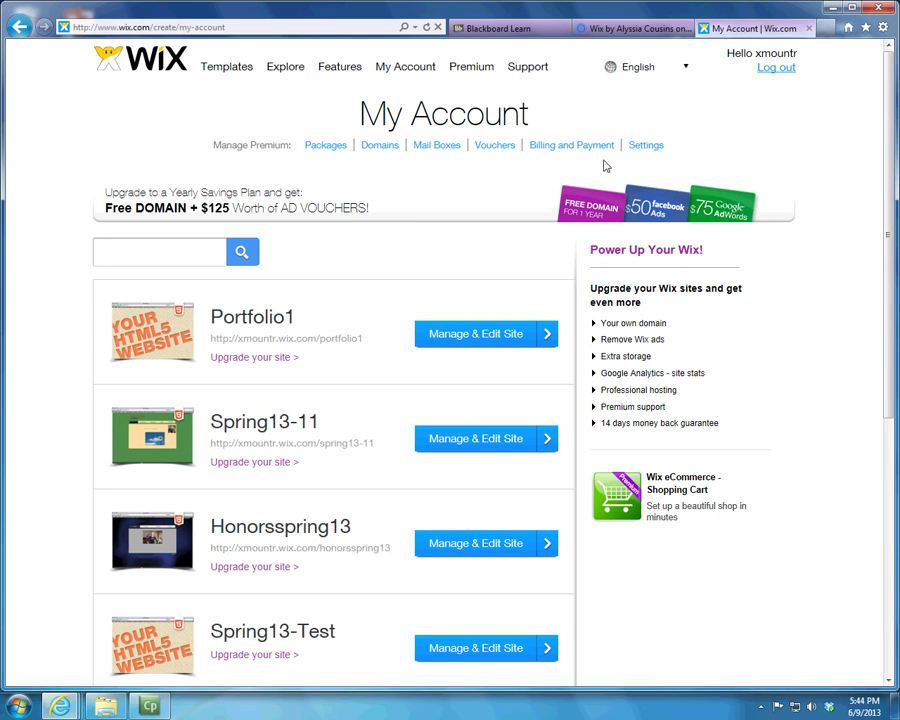
{"action": "scroll", "coordinate": [605, 165], "scroll_direction": "down", "scroll_amount": 5}
{"action": "scroll", "coordinate": [362, 409], "scroll_direction": "up", "scroll_amount": 2}
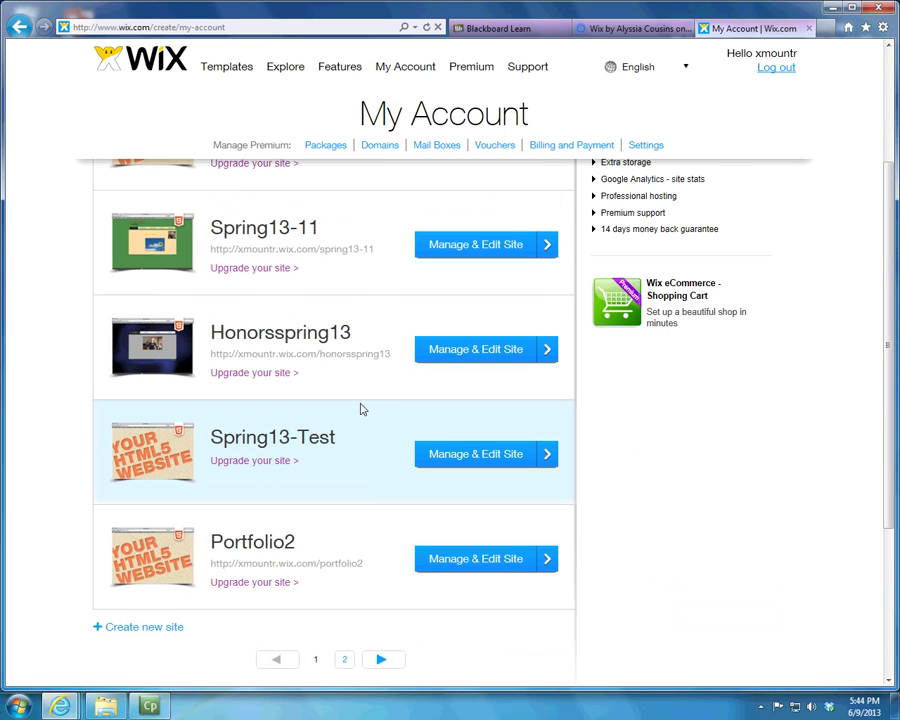
{"action": "scroll", "coordinate": [362, 409], "scroll_direction": "down", "scroll_amount": 1}
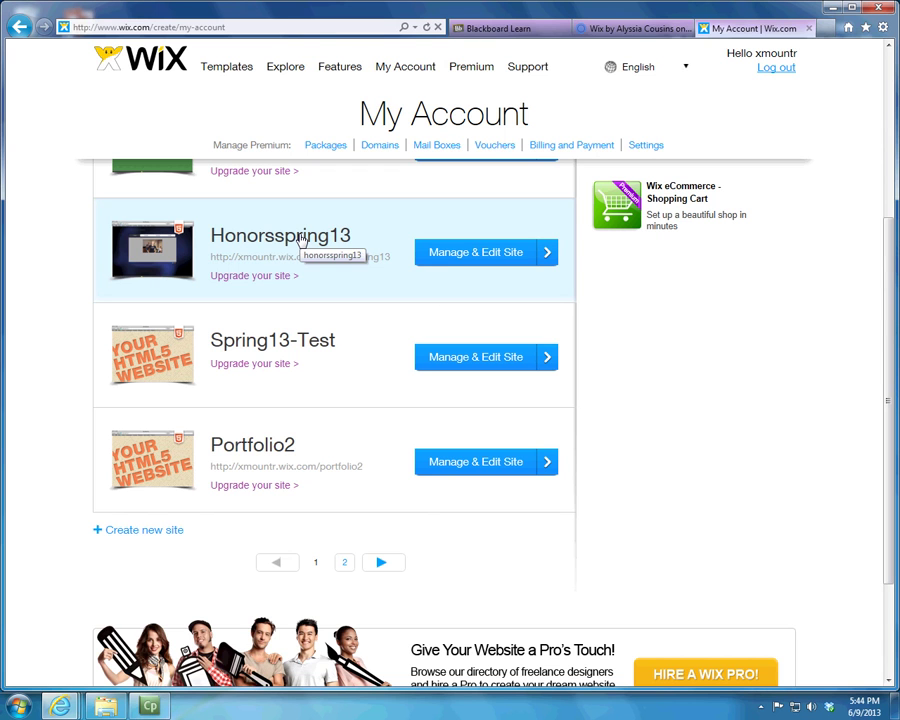
{"action": "left_click", "coordinate": [491, 257]}
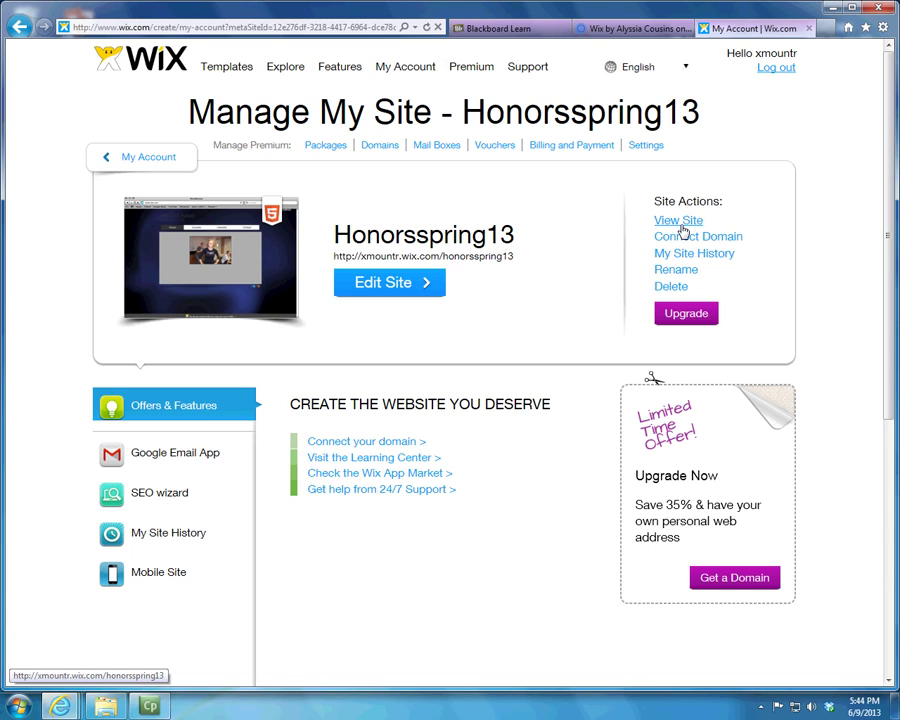
{"action": "left_click", "coordinate": [679, 221]}
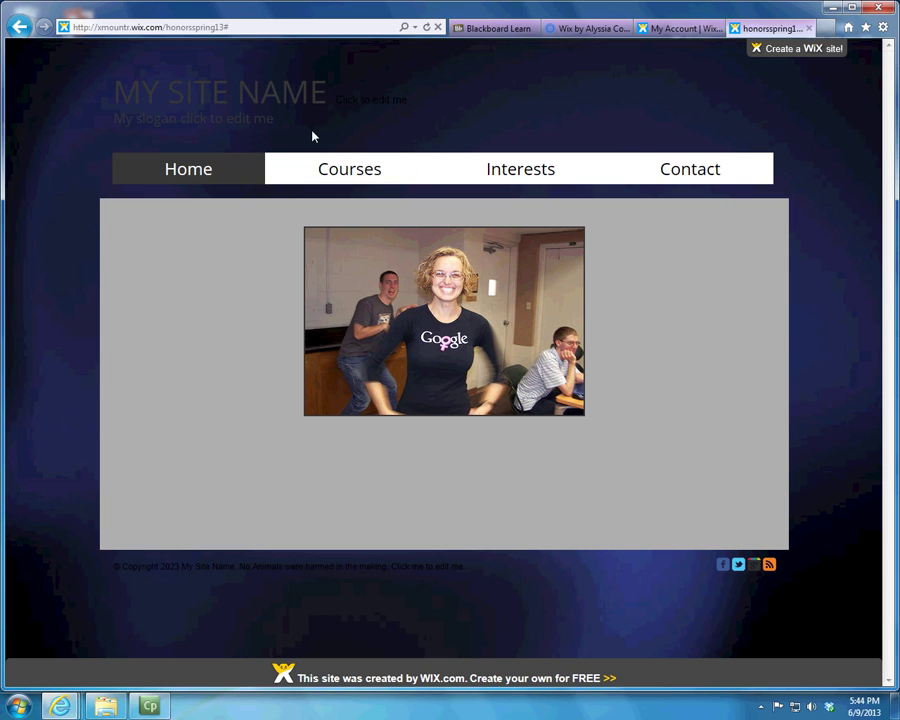
{"action": "left_click", "coordinate": [327, 169]}
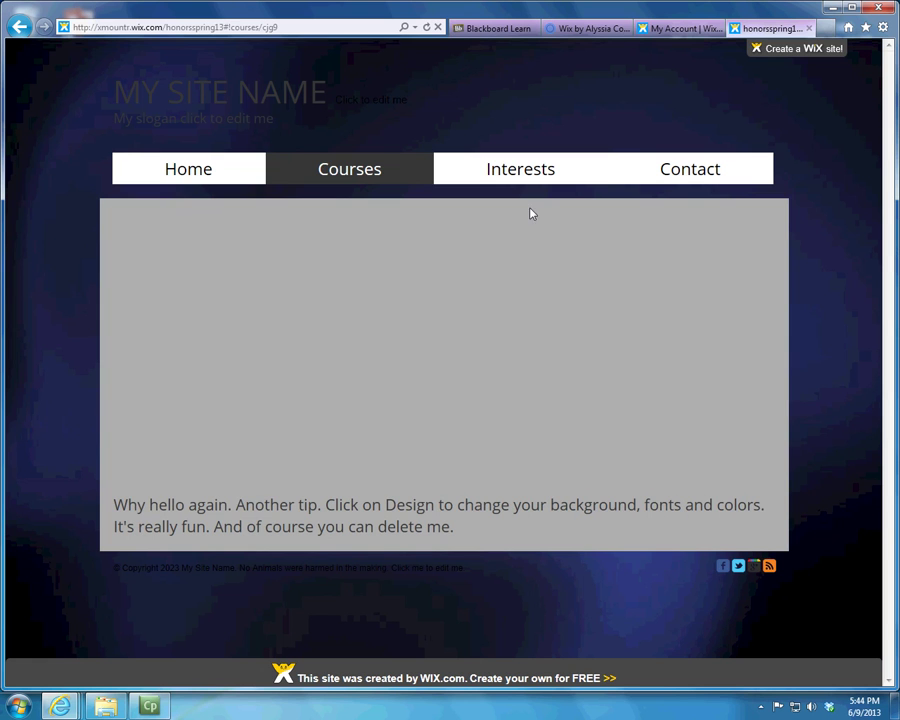
{"action": "left_click", "coordinate": [533, 169]}
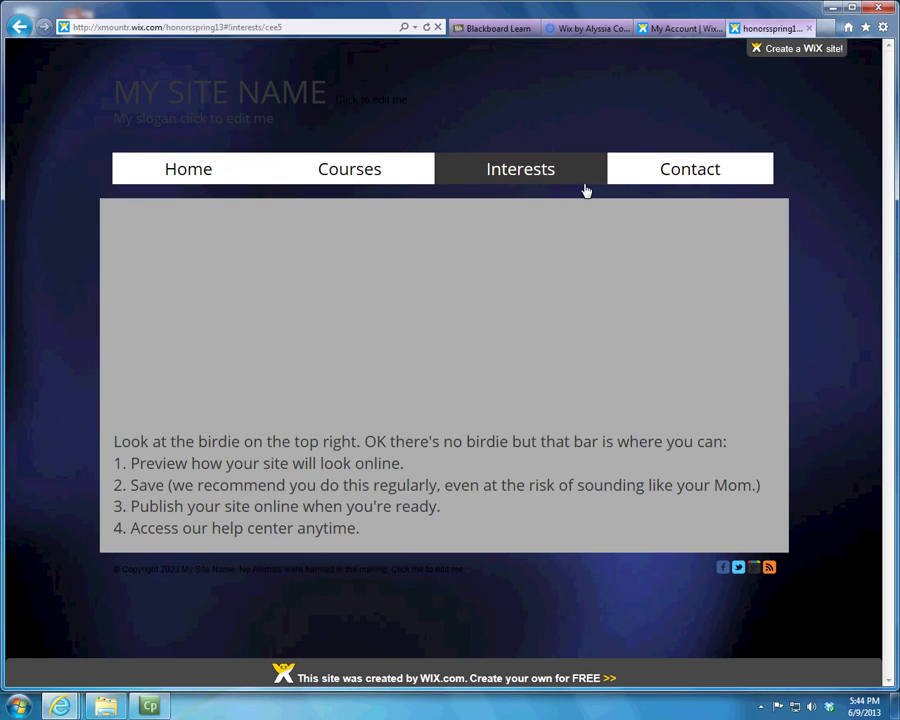
{"action": "left_click", "coordinate": [689, 172]}
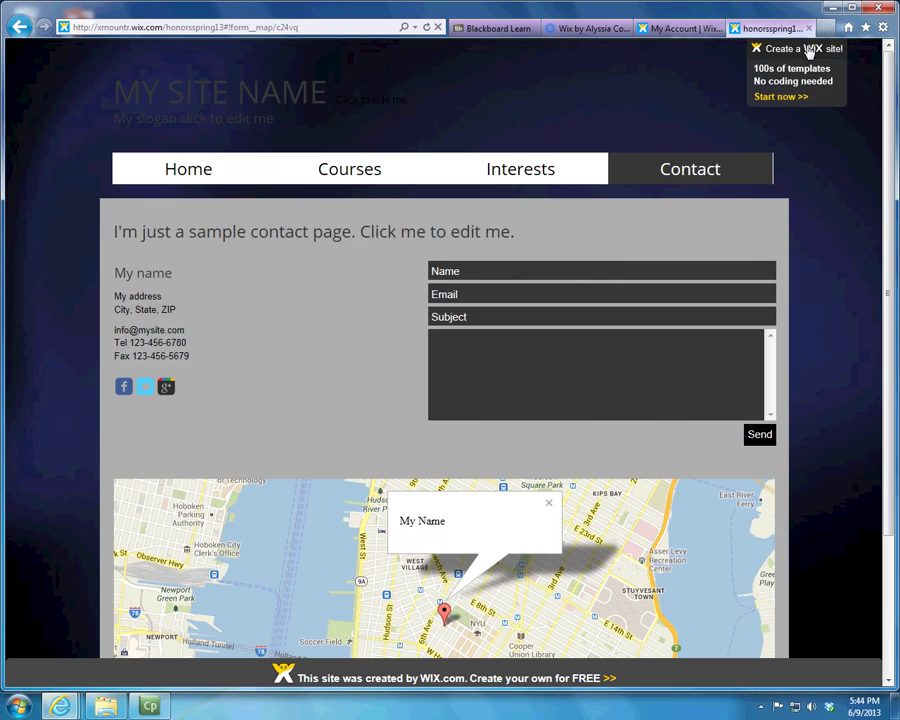
{"action": "left_click", "coordinate": [809, 28]}
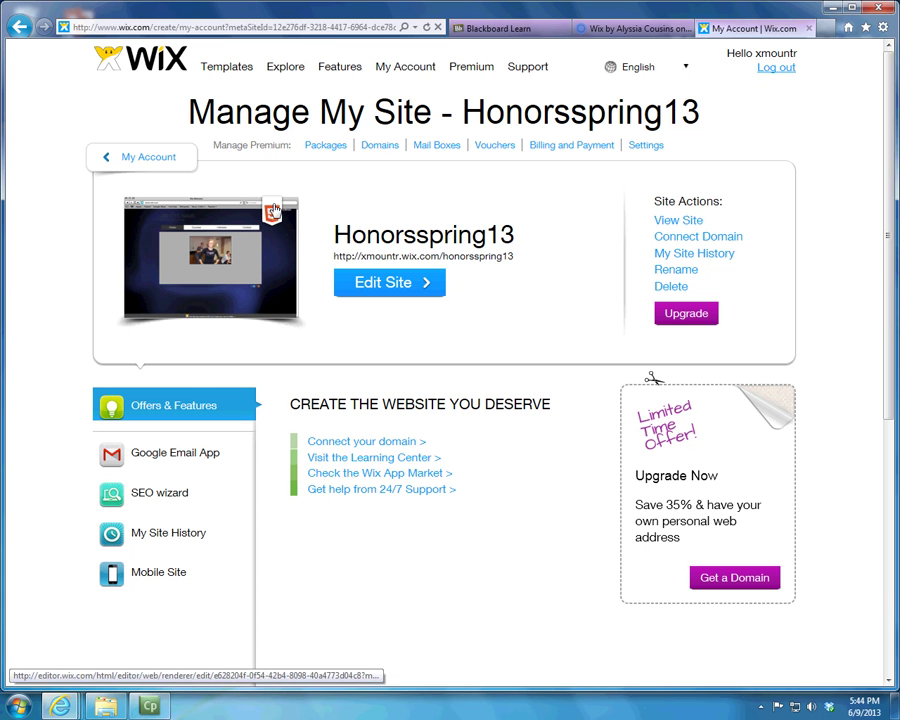
Step: From My Account, go to page 2 of the site list and manage Portfolio3
{"action": "left_click", "coordinate": [161, 157]}
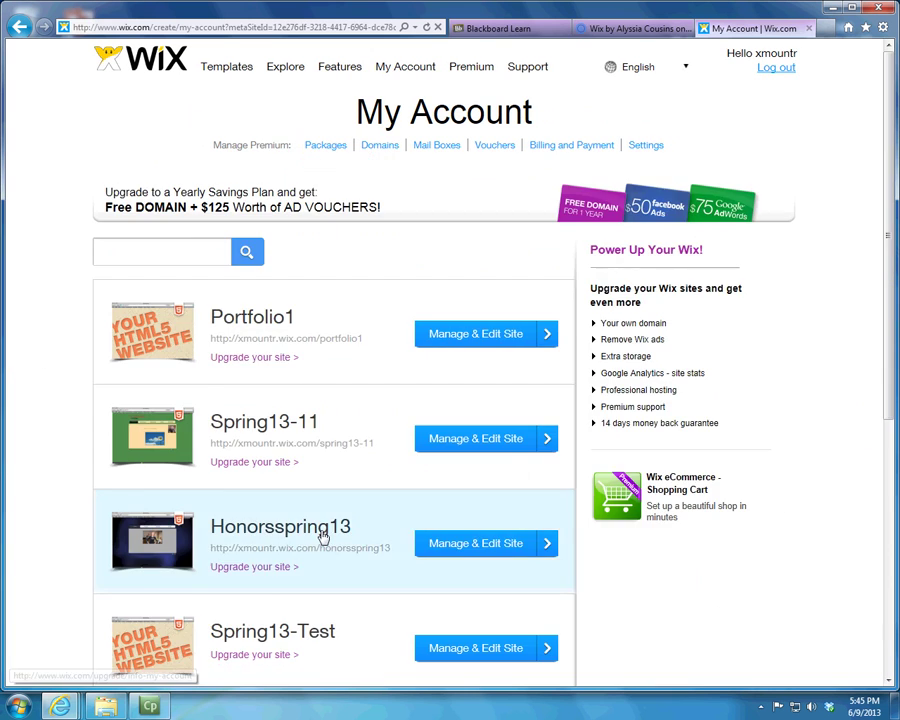
{"action": "scroll", "coordinate": [323, 537], "scroll_direction": "down", "scroll_amount": 5}
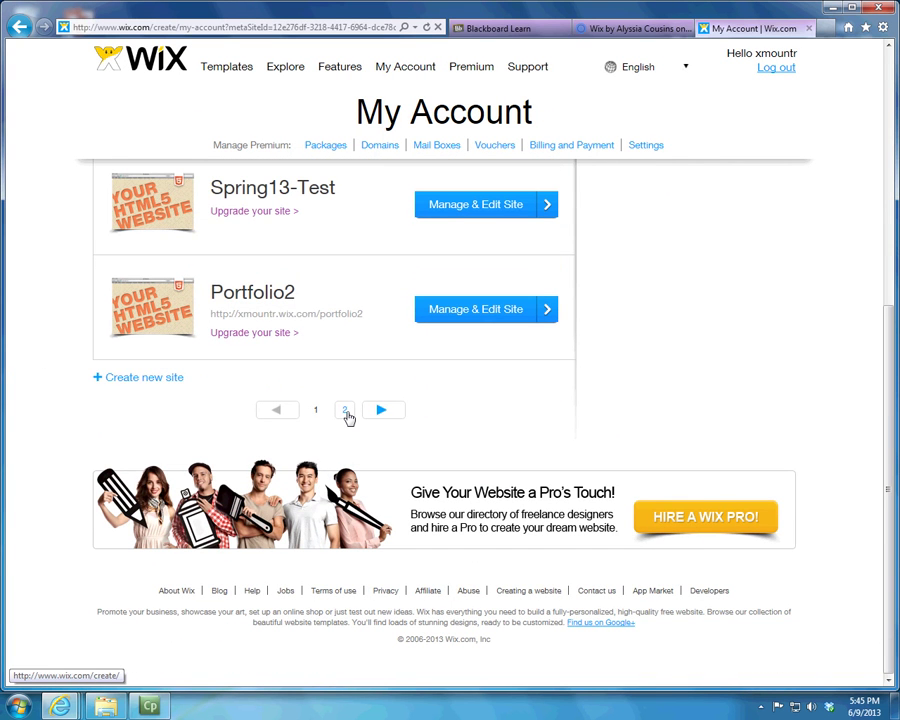
{"action": "left_click", "coordinate": [345, 410]}
{"action": "scroll", "coordinate": [330, 400], "scroll_direction": "up", "scroll_amount": 5}
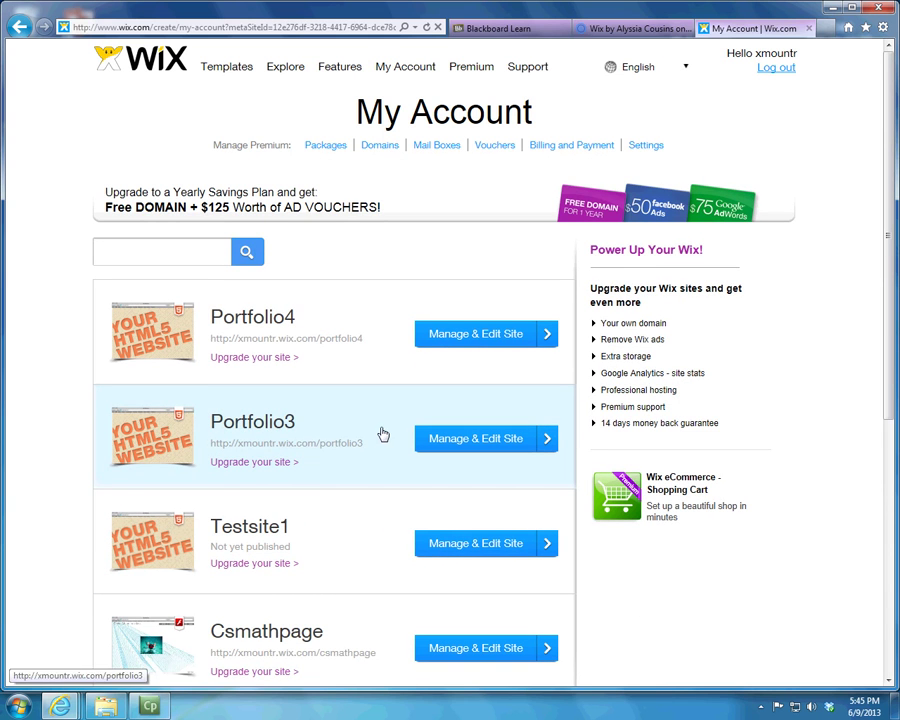
{"action": "left_click", "coordinate": [438, 438]}
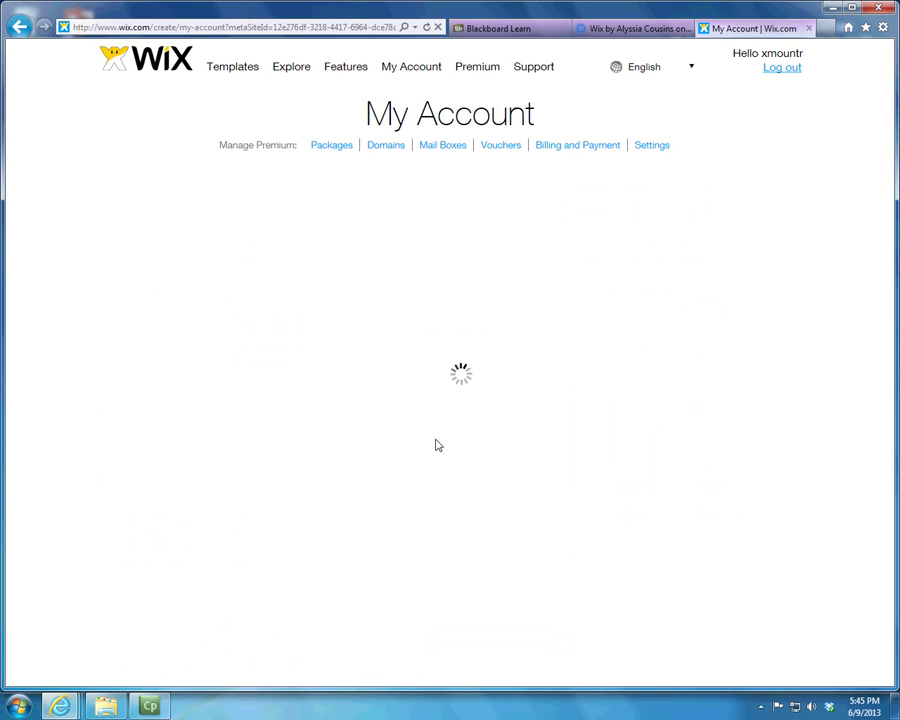
Step: View the live Portfolio3 site's Classes, Interests, Links and Contact pages, then close it
{"action": "left_click", "coordinate": [700, 222]}
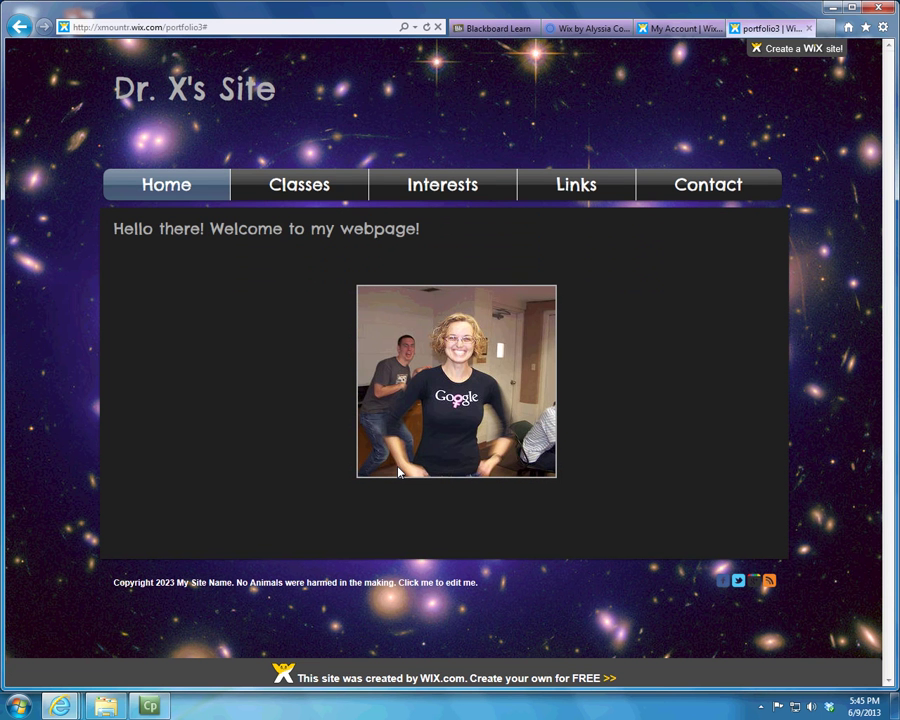
{"action": "left_click", "coordinate": [326, 198]}
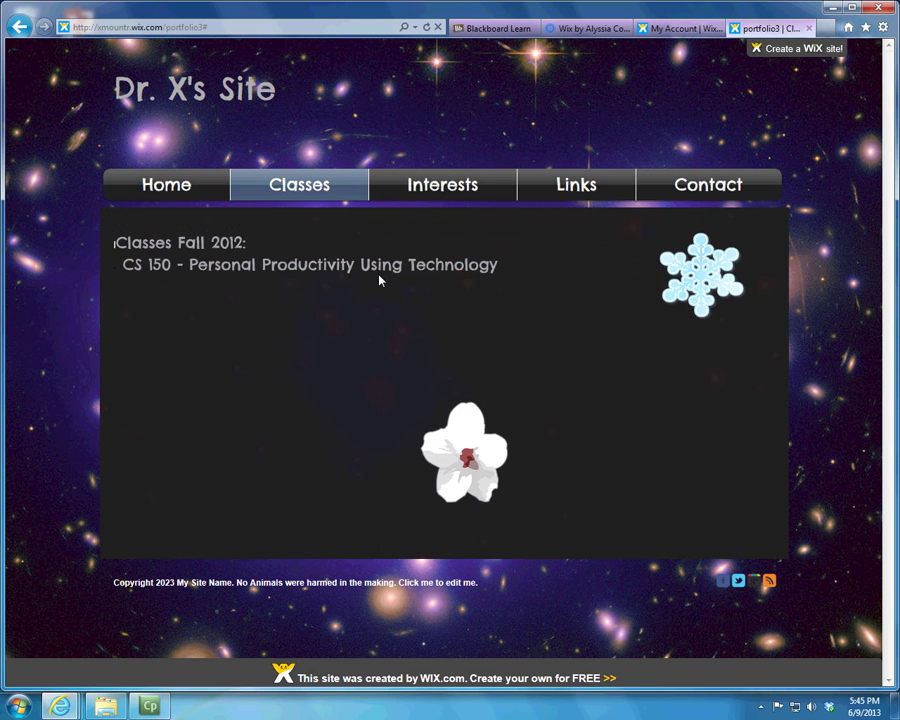
{"action": "left_click", "coordinate": [443, 192]}
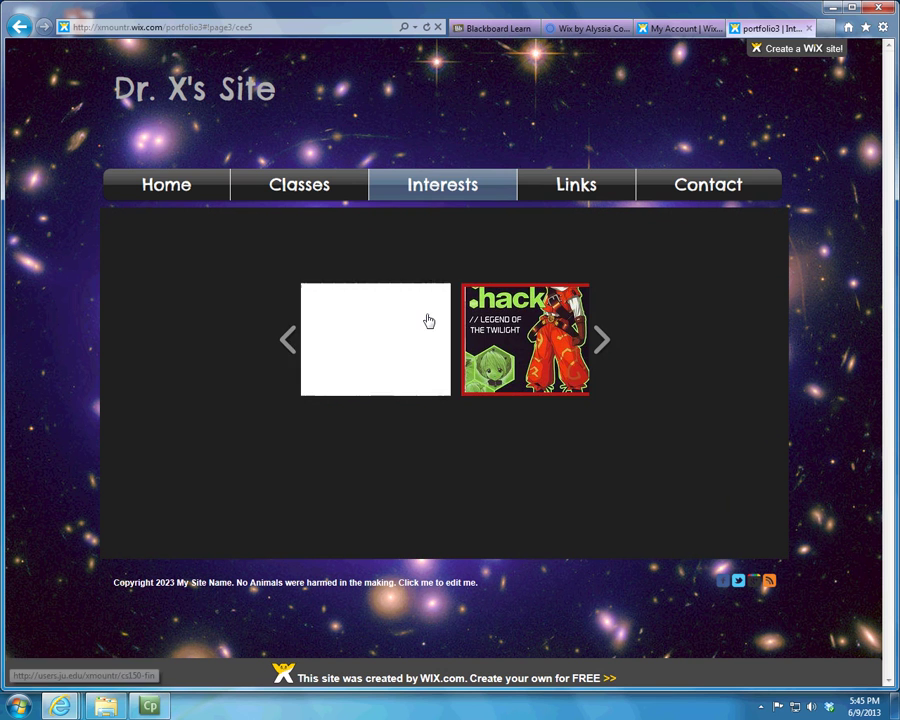
{"action": "left_click", "coordinate": [600, 341]}
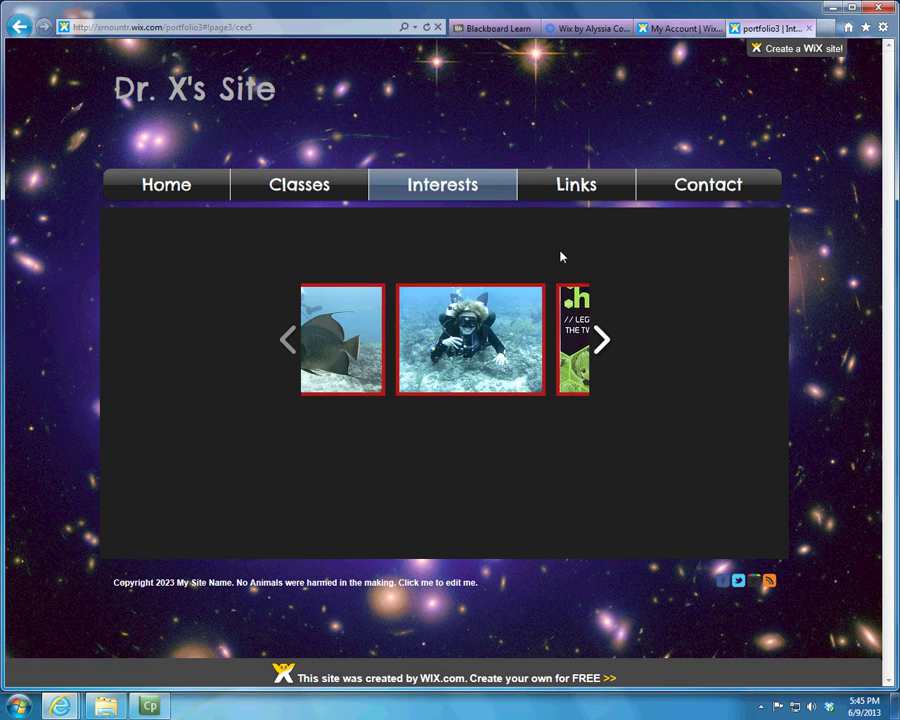
{"action": "left_click", "coordinate": [592, 190]}
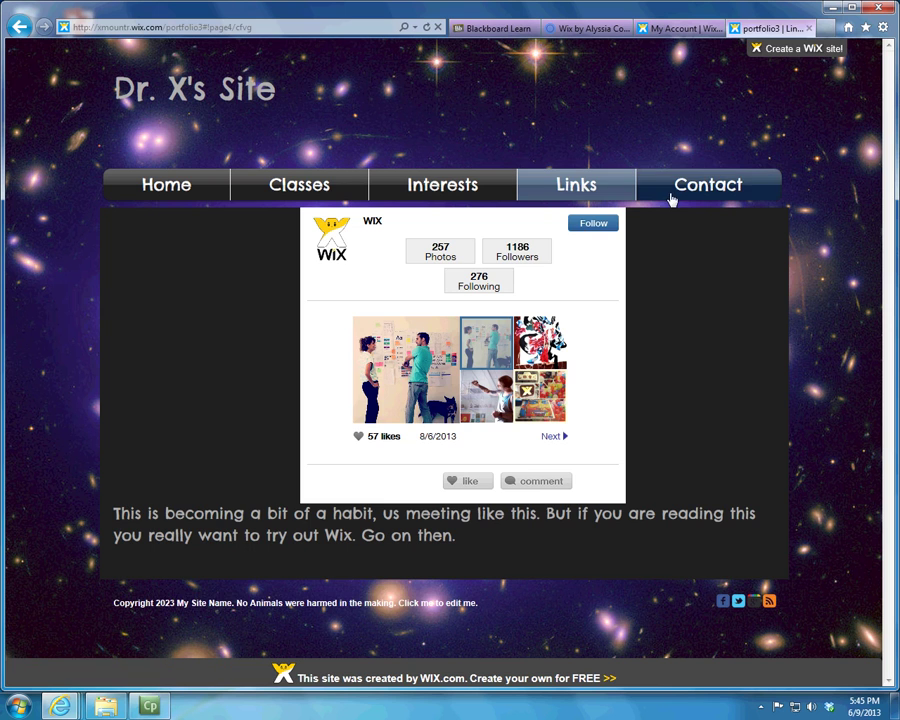
{"action": "left_click", "coordinate": [668, 197]}
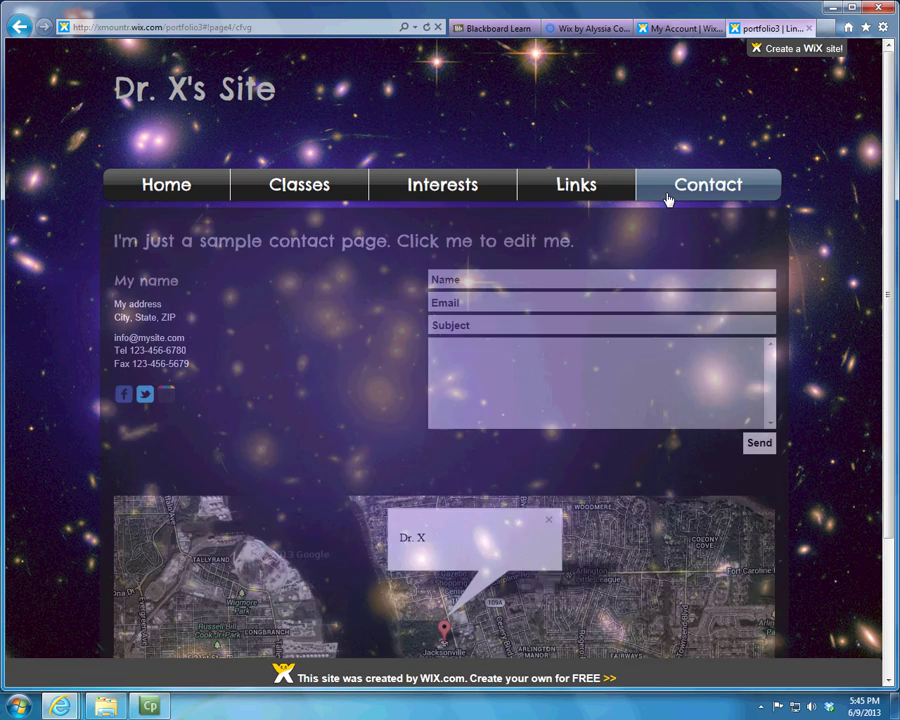
{"action": "scroll", "coordinate": [420, 437], "scroll_direction": "down", "scroll_amount": 3}
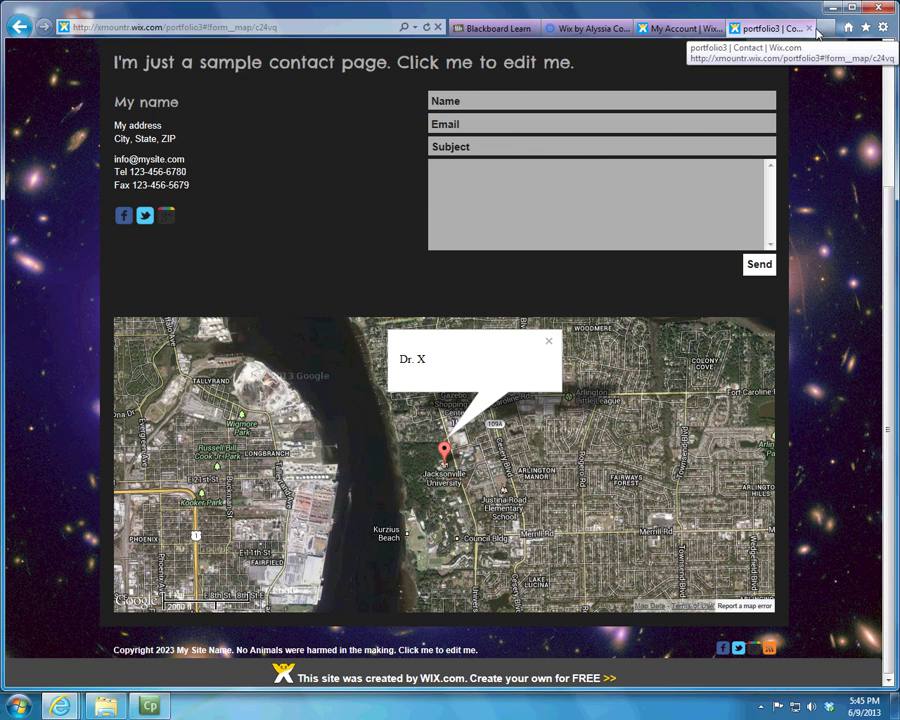
{"action": "left_click", "coordinate": [809, 29]}
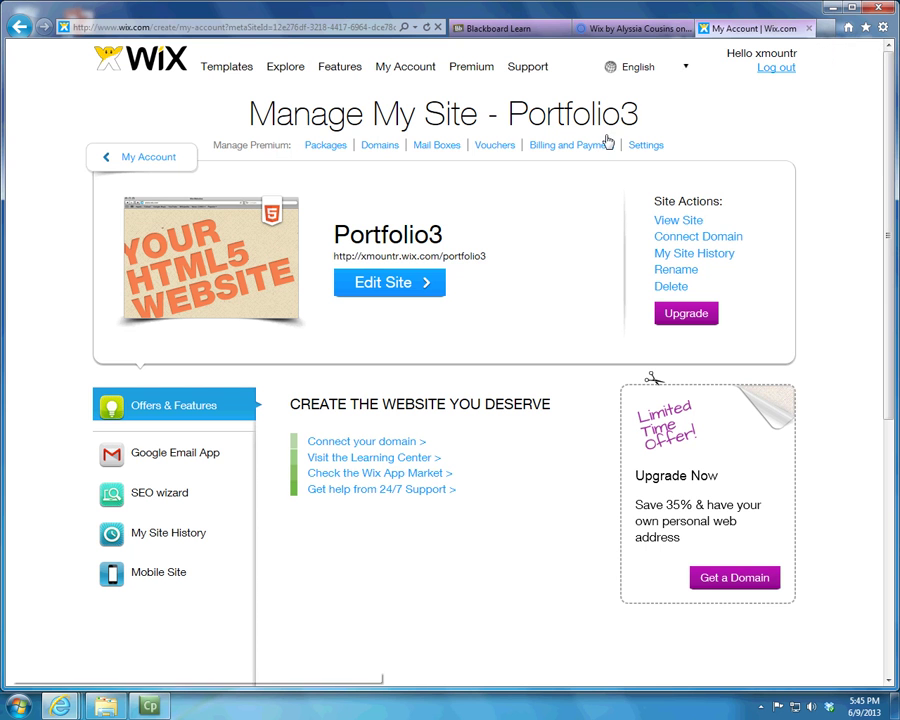
{"action": "left_click", "coordinate": [284, 67]}
{"action": "scroll", "coordinate": [428, 230], "scroll_direction": "down", "scroll_amount": 15}
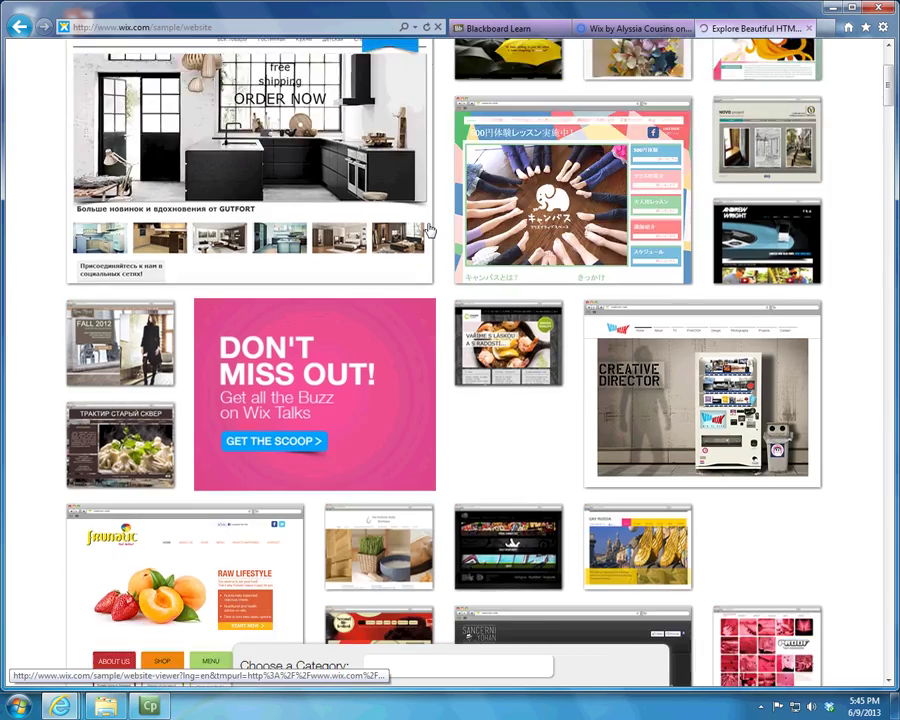
{"action": "scroll", "coordinate": [428, 228], "scroll_direction": "down", "scroll_amount": 6}
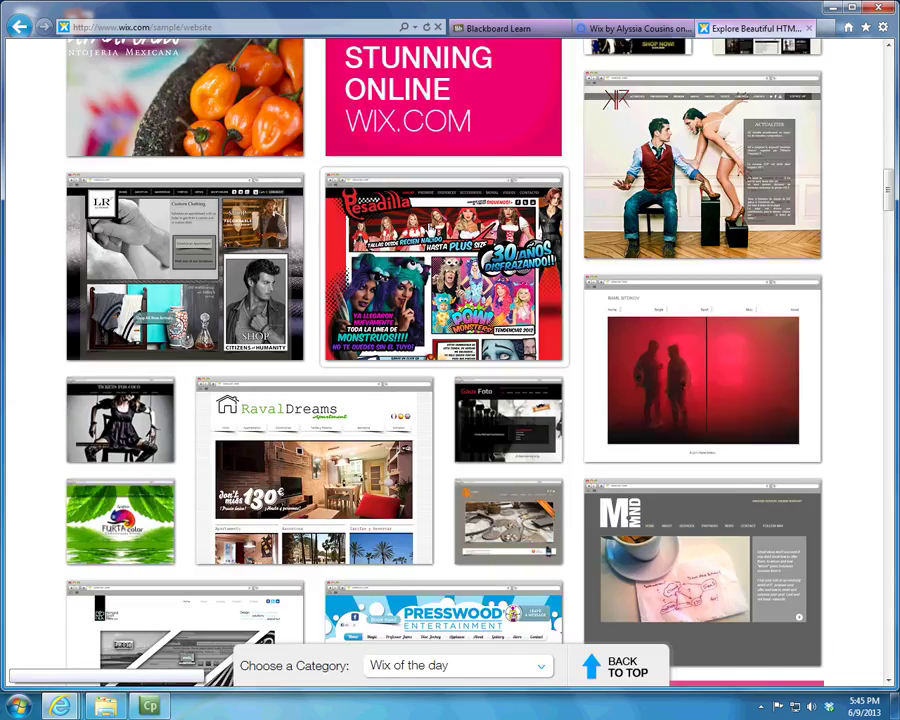
{"action": "scroll", "coordinate": [428, 217], "scroll_direction": "down", "scroll_amount": 2}
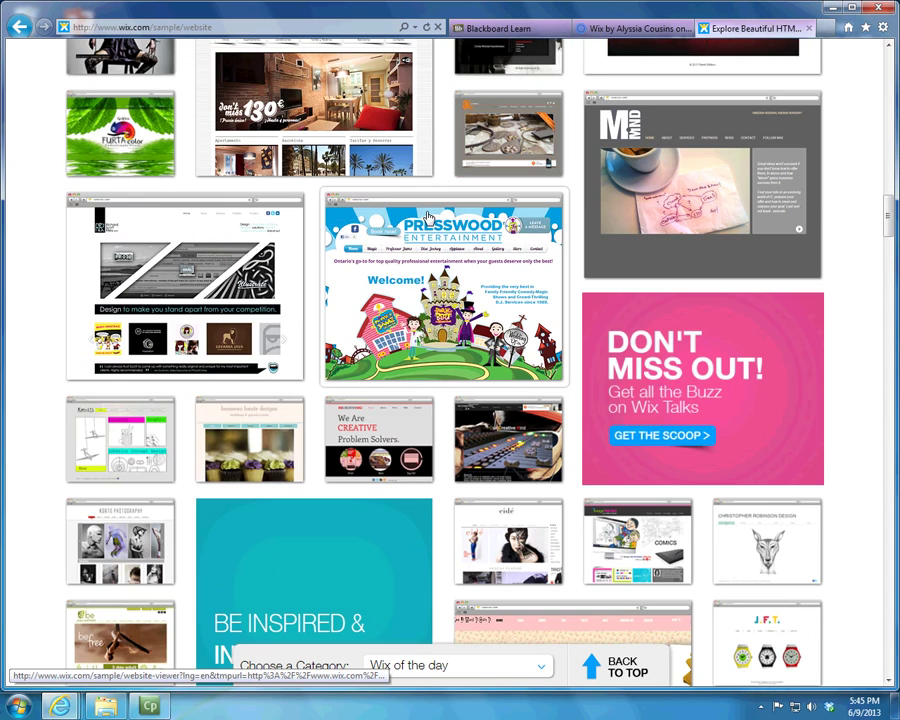
{"action": "left_click", "coordinate": [498, 268]}
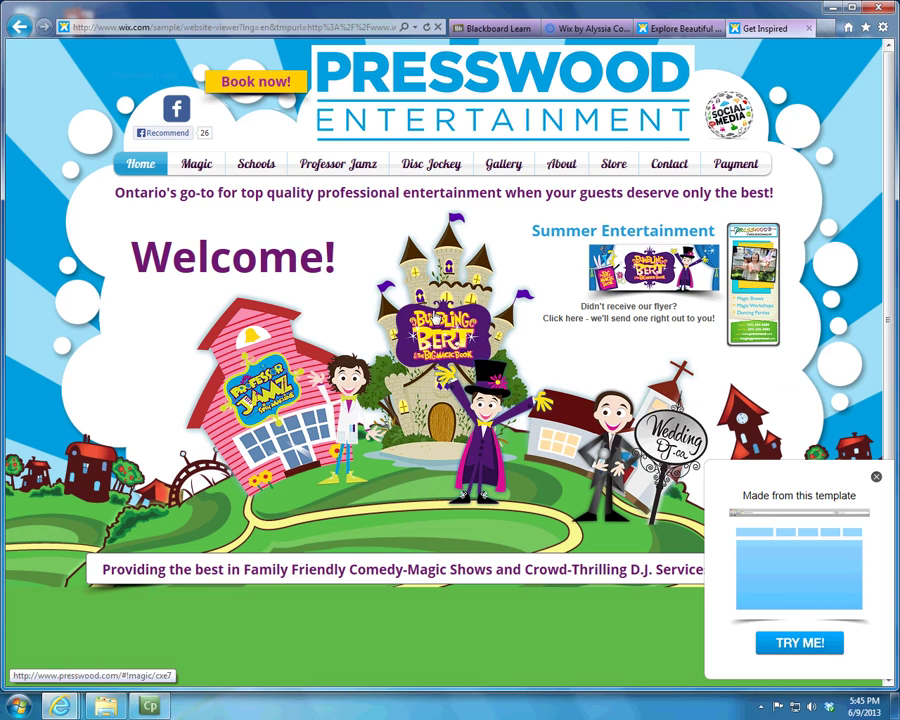
{"action": "left_click", "coordinate": [810, 29]}
{"action": "scroll", "coordinate": [578, 297], "scroll_direction": "down", "scroll_amount": 4}
{"action": "scroll", "coordinate": [581, 300], "scroll_direction": "down", "scroll_amount": 4}
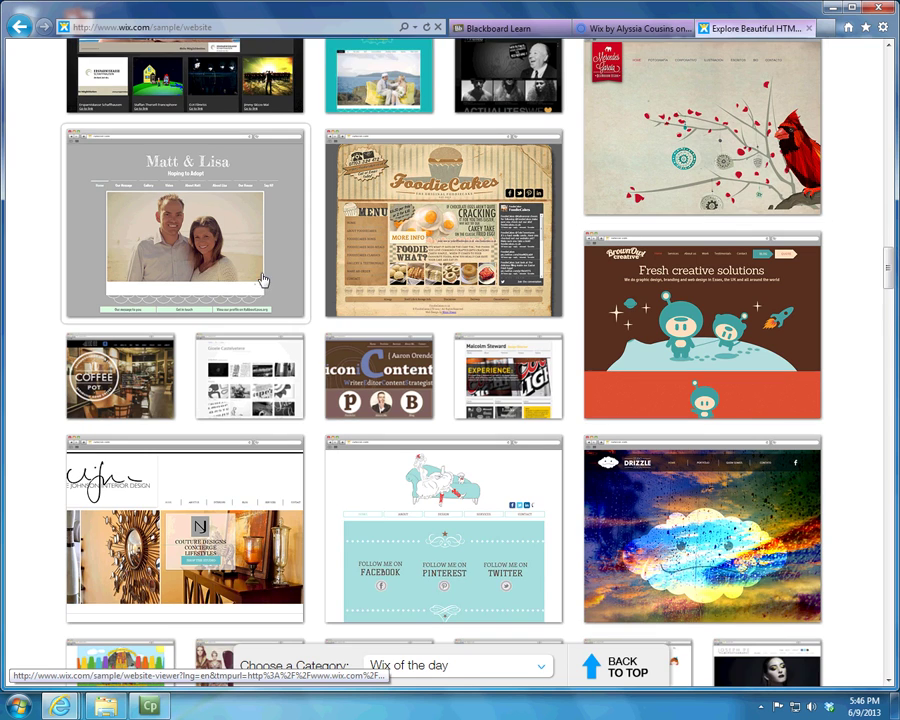
{"action": "left_click", "coordinate": [226, 261]}
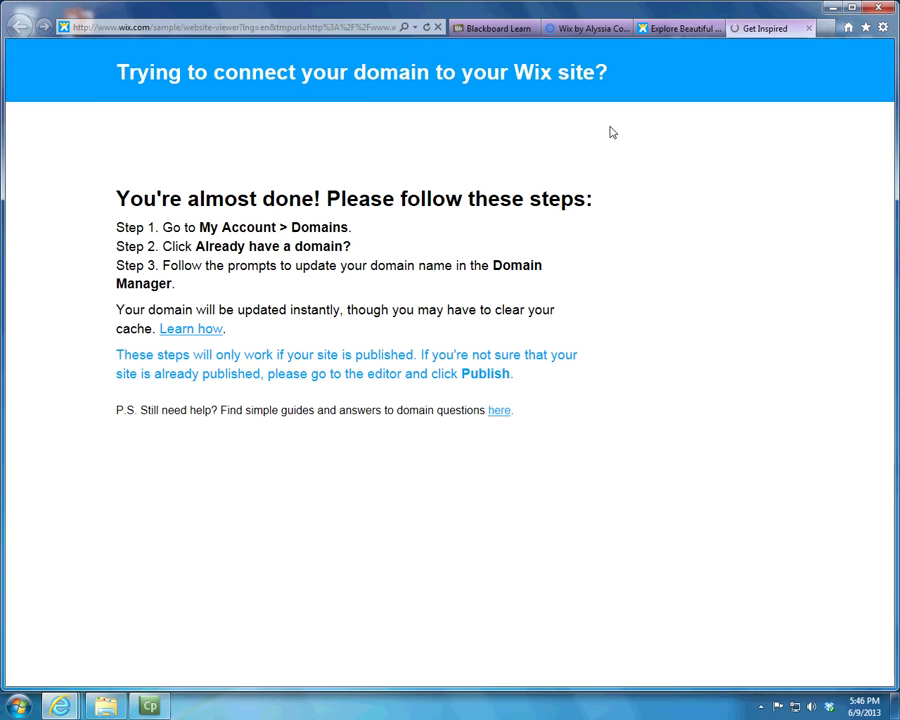
{"action": "left_click", "coordinate": [808, 28]}
{"action": "scroll", "coordinate": [90, 590], "scroll_direction": "down", "scroll_amount": 4}
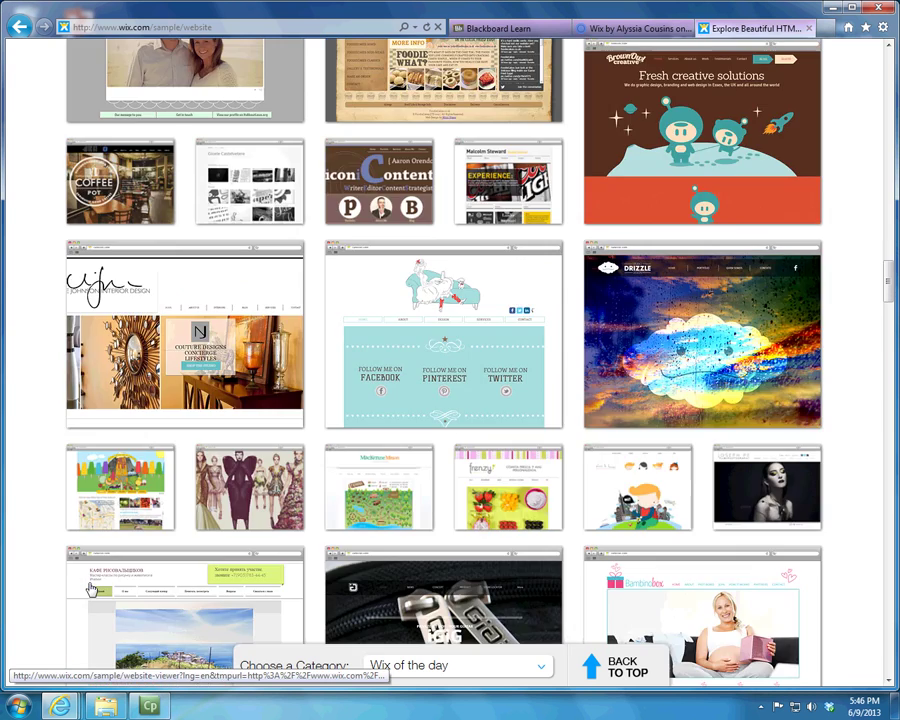
{"action": "scroll", "coordinate": [281, 537], "scroll_direction": "down", "scroll_amount": 3}
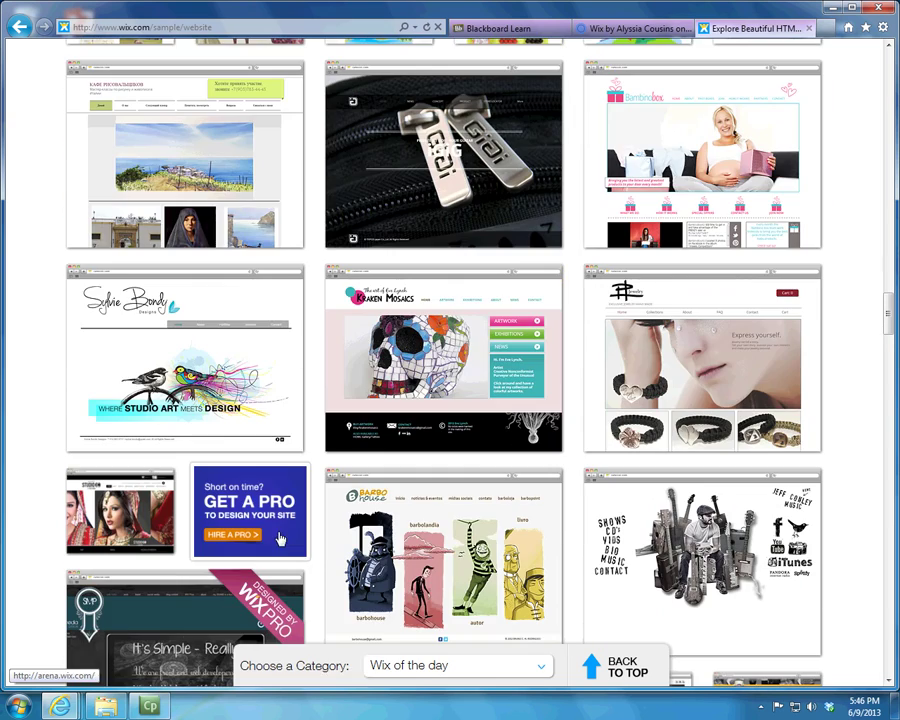
{"action": "scroll", "coordinate": [568, 321], "scroll_direction": "down", "scroll_amount": 4}
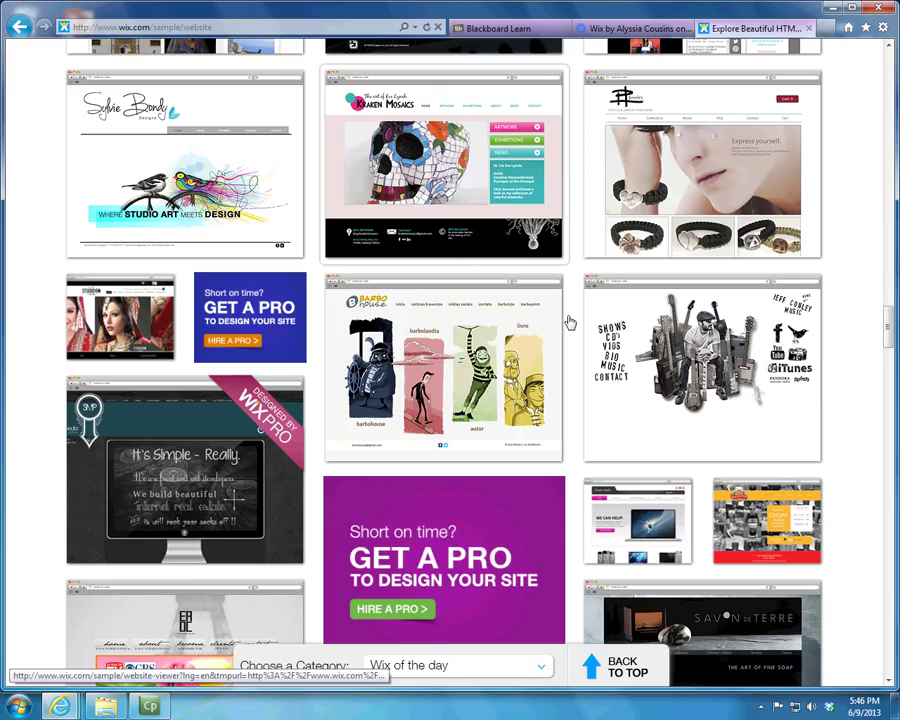
{"action": "scroll", "coordinate": [568, 321], "scroll_direction": "down", "scroll_amount": 6}
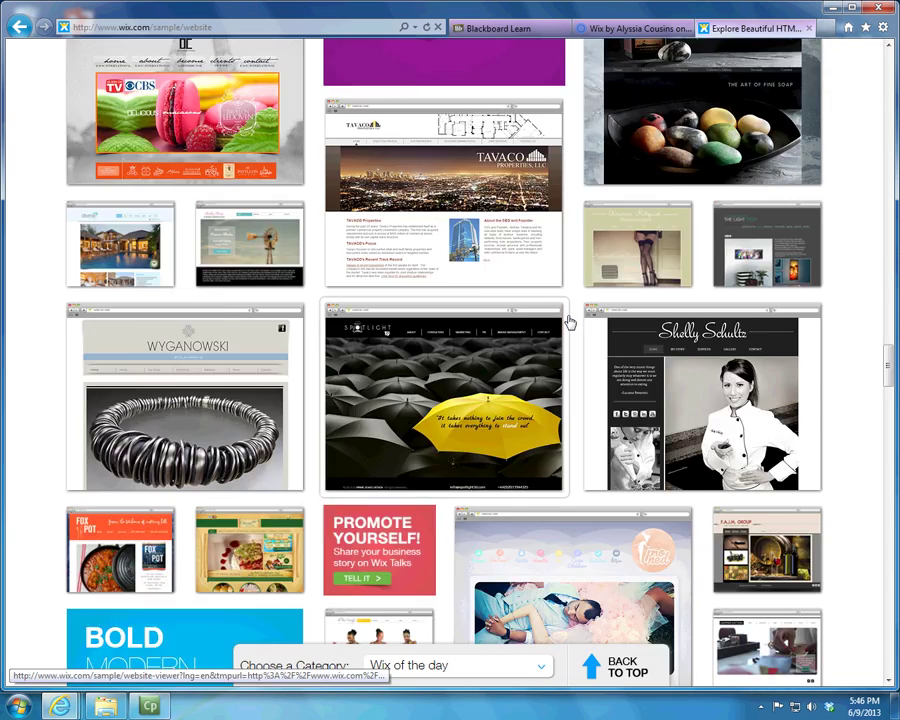
{"action": "key", "text": "Home"}
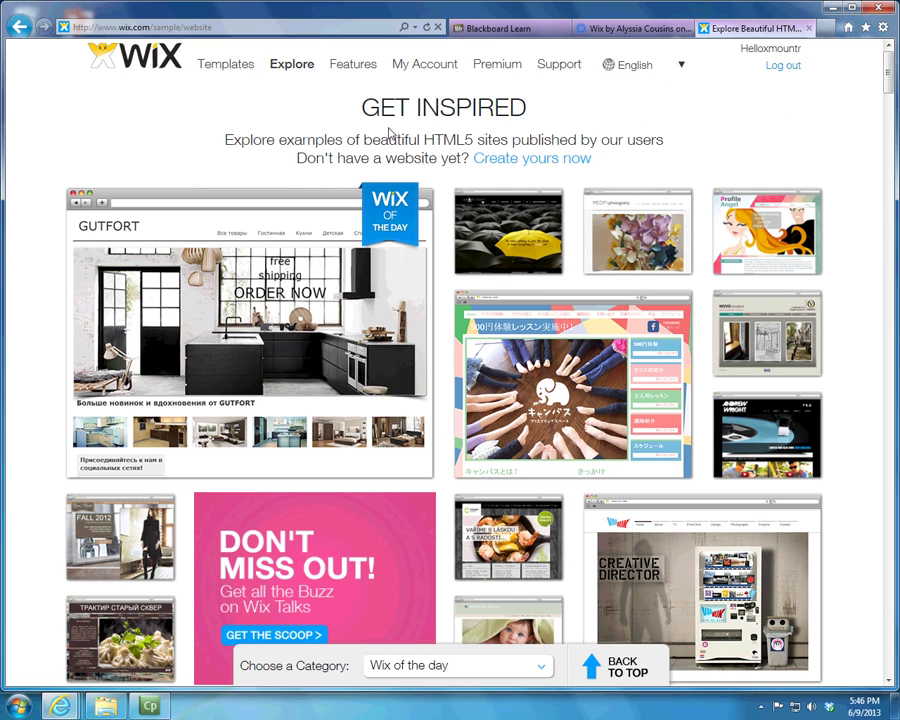
Step: From My Account, open Templates and filter to the Blank Templates category
{"action": "left_click", "coordinate": [421, 65]}
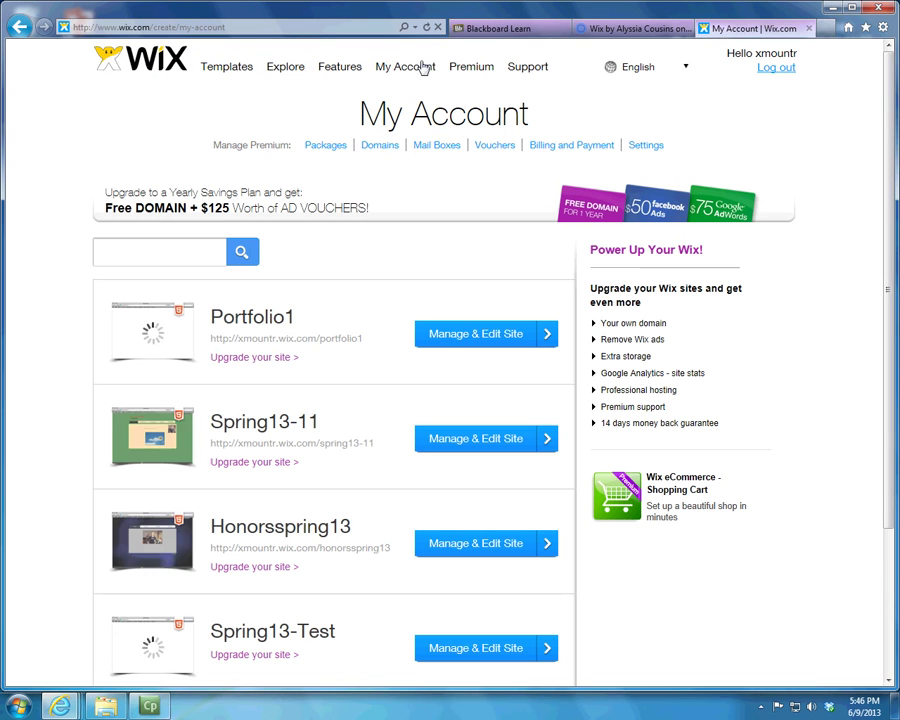
{"action": "left_click", "coordinate": [221, 70]}
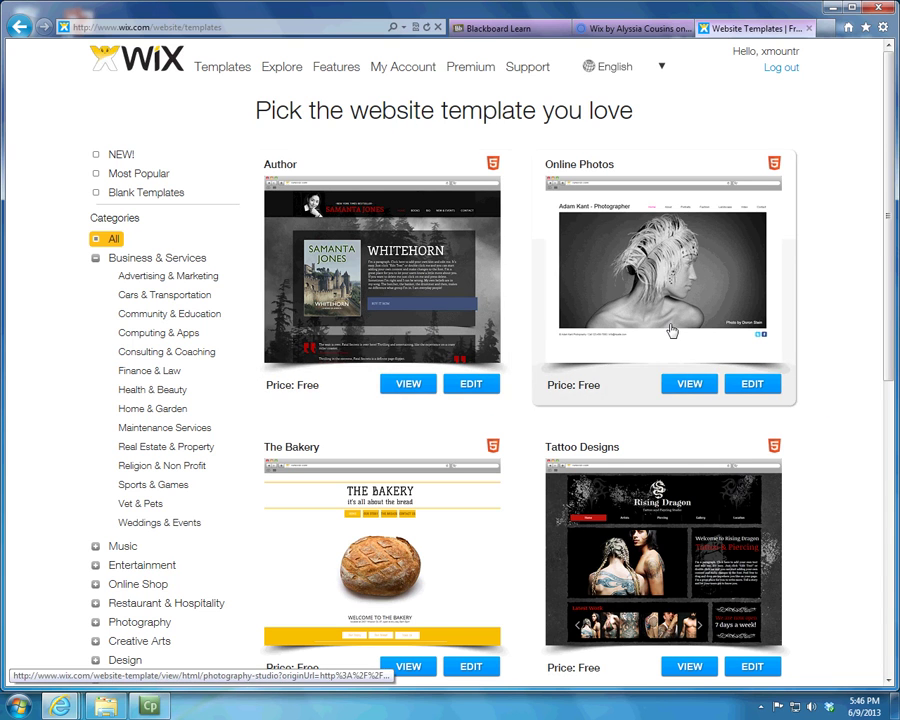
{"action": "scroll", "coordinate": [660, 320], "scroll_direction": "down", "scroll_amount": 5}
{"action": "scroll", "coordinate": [632, 332], "scroll_direction": "up", "scroll_amount": 2}
{"action": "scroll", "coordinate": [633, 558], "scroll_direction": "up", "scroll_amount": 5}
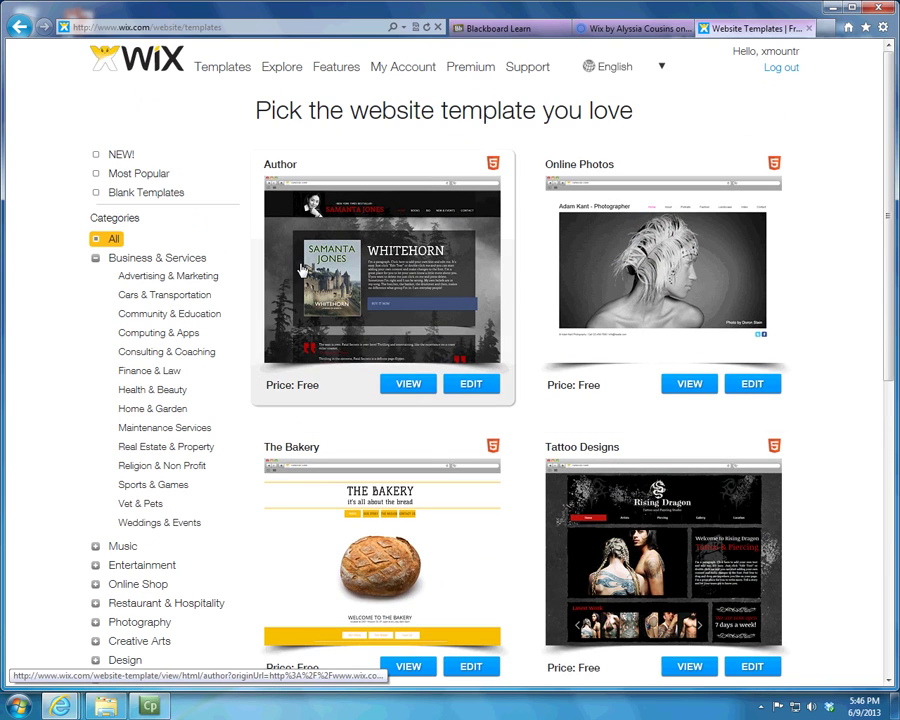
{"action": "left_click", "coordinate": [144, 193]}
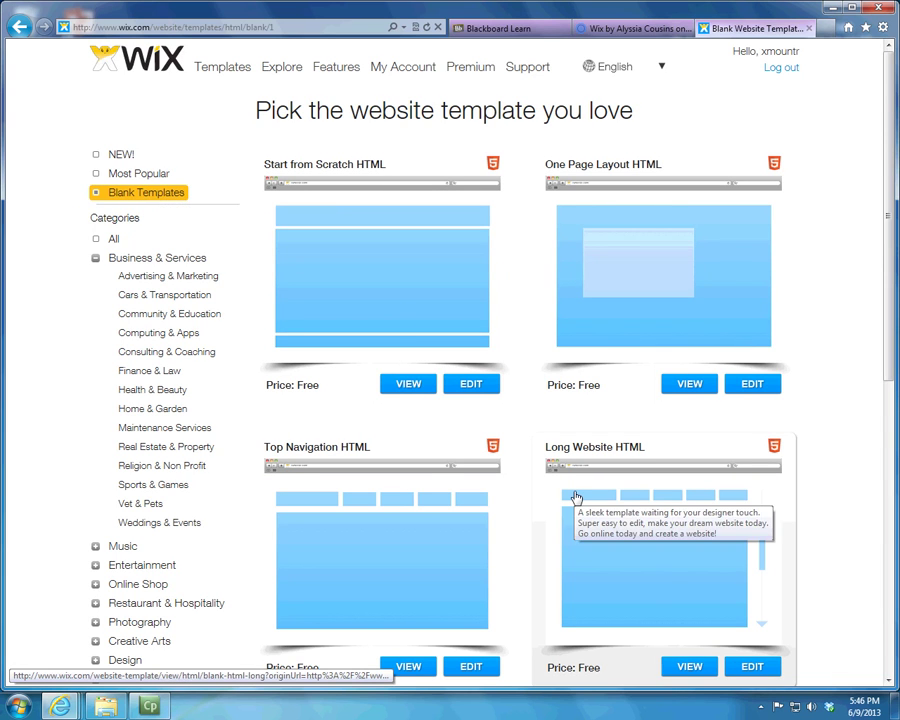
{"action": "scroll", "coordinate": [574, 496], "scroll_direction": "down", "scroll_amount": 3}
{"action": "scroll", "coordinate": [576, 498], "scroll_direction": "up", "scroll_amount": 3}
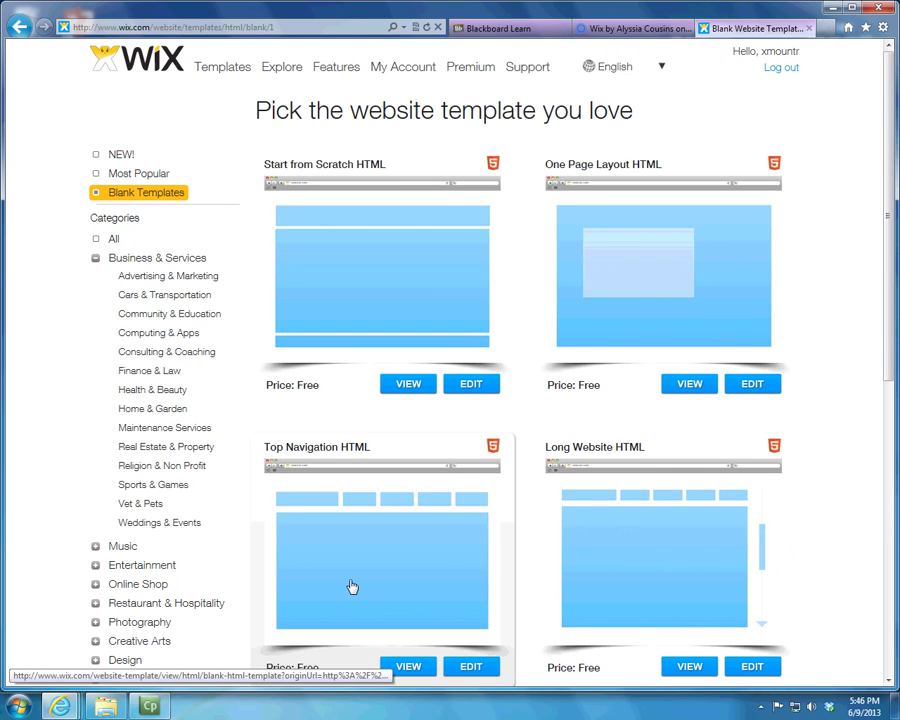
{"action": "scroll", "coordinate": [350, 585], "scroll_direction": "down", "scroll_amount": 1}
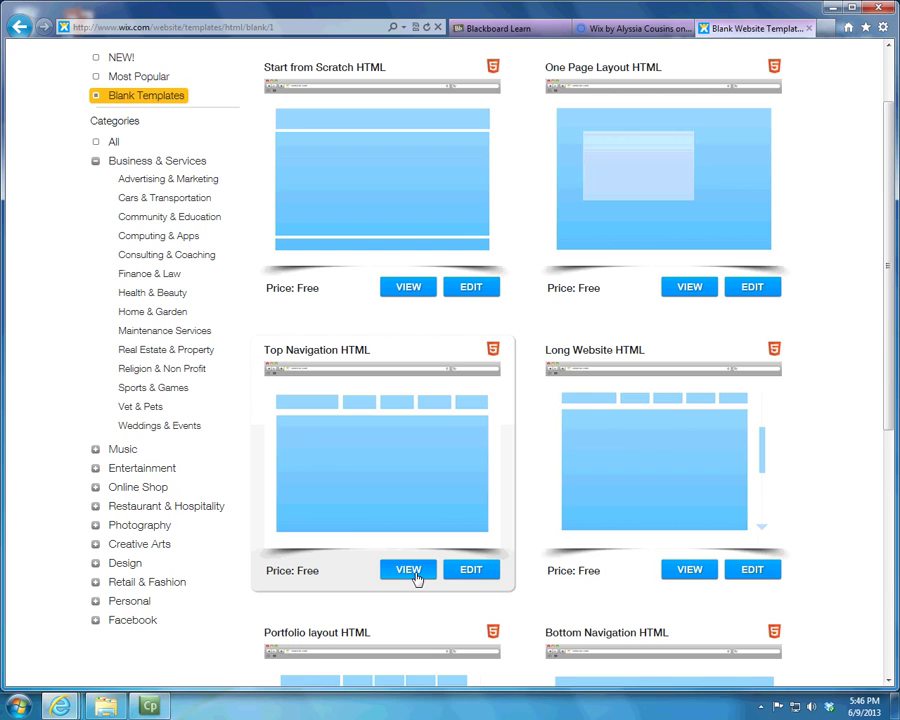
Step: Edit the Top Navigation HTML template, dismiss the Help Center video, and return to Blackboard Learn
{"action": "left_click", "coordinate": [476, 576]}
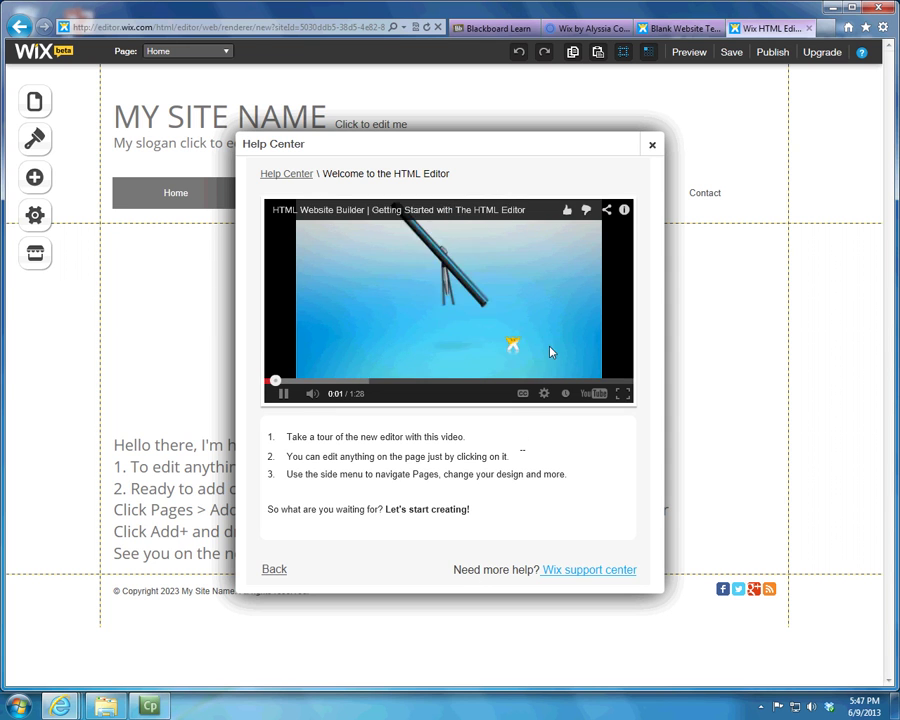
{"action": "left_click", "coordinate": [651, 148]}
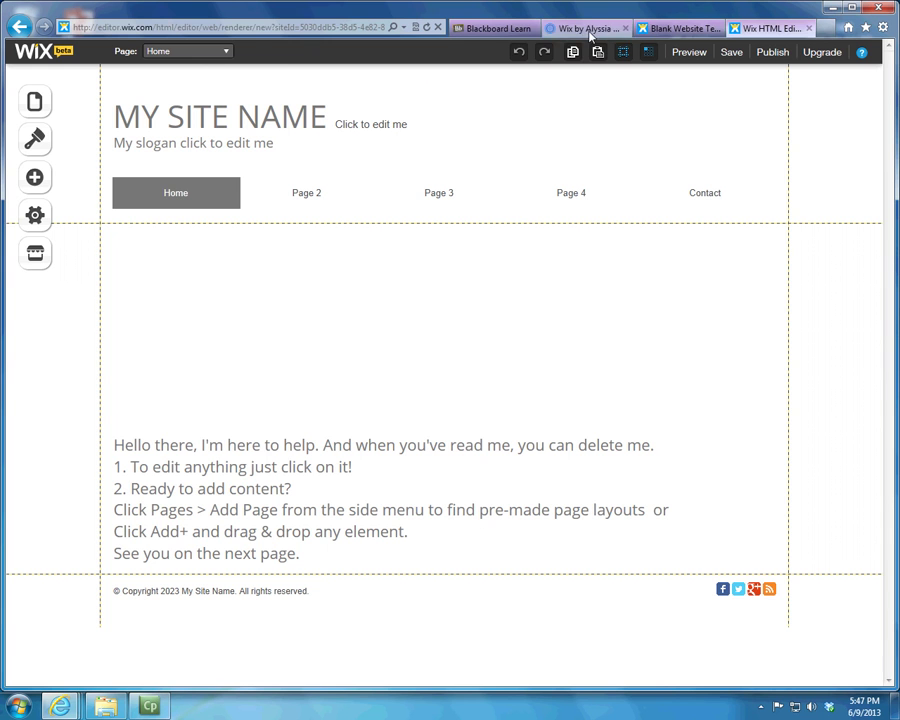
{"action": "left_click", "coordinate": [492, 29]}
{"action": "left_click", "coordinate": [588, 29]}
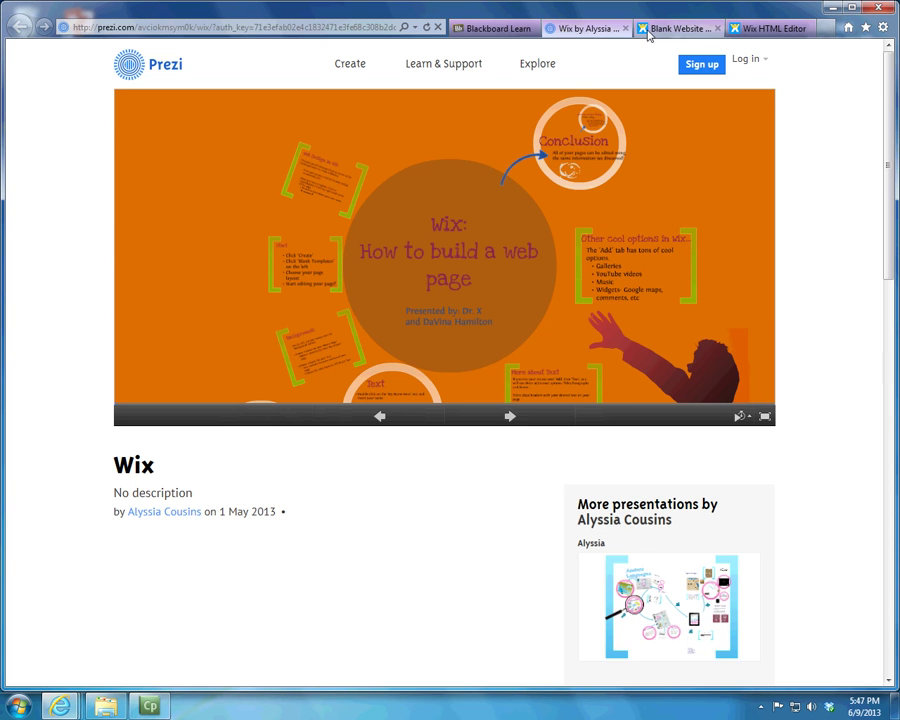
{"action": "left_click", "coordinate": [656, 30]}
{"action": "left_click", "coordinate": [765, 30]}
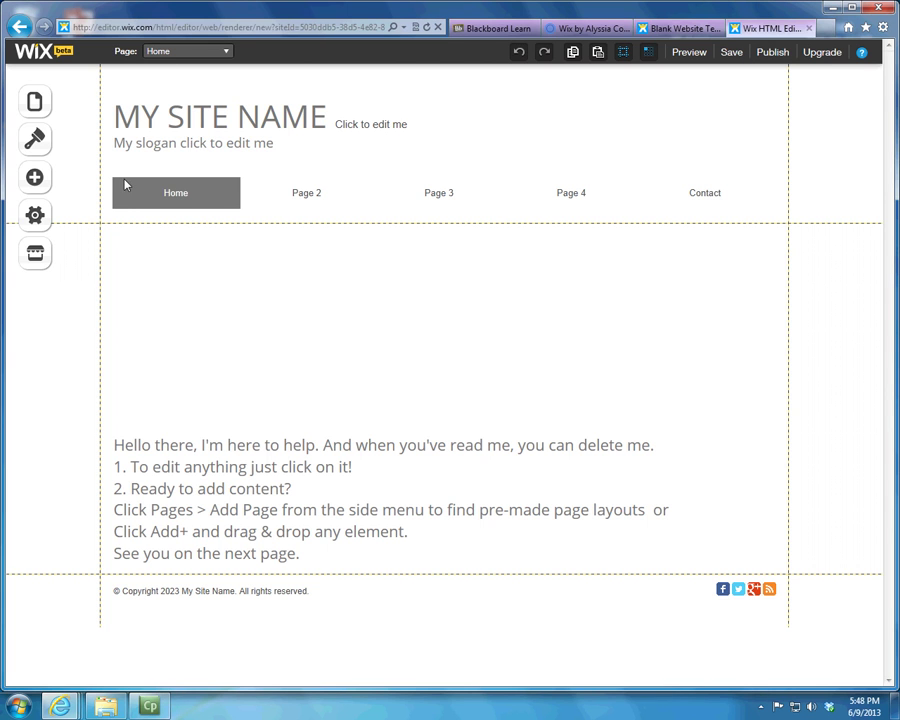
Step: Put the MY SITE NAME text box into Edit Text mode and dismiss the Text Settings panel
{"action": "left_click", "coordinate": [268, 112]}
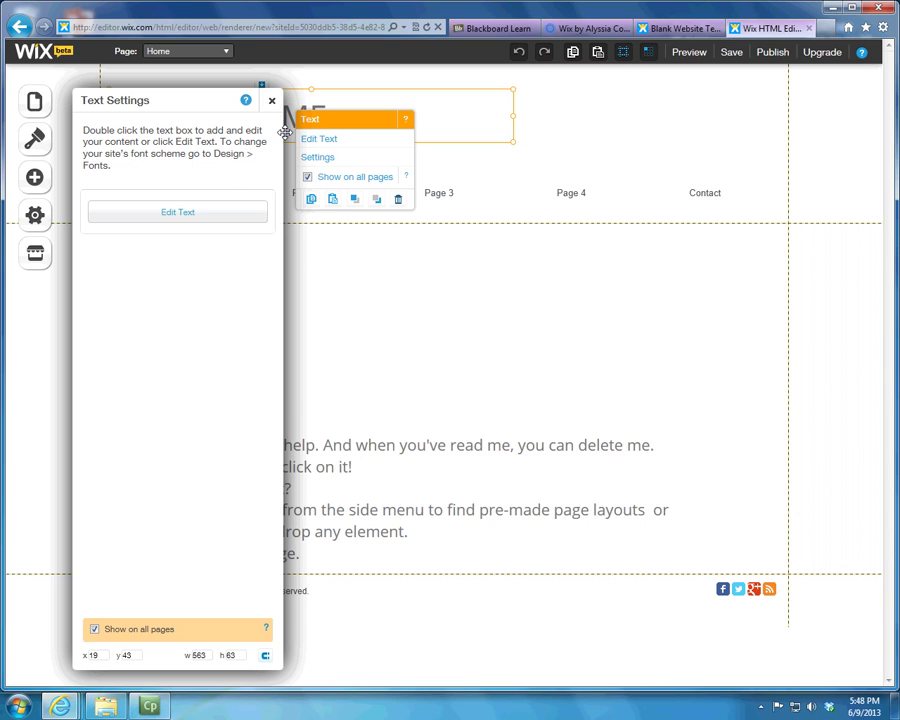
{"action": "left_click", "coordinate": [253, 213]}
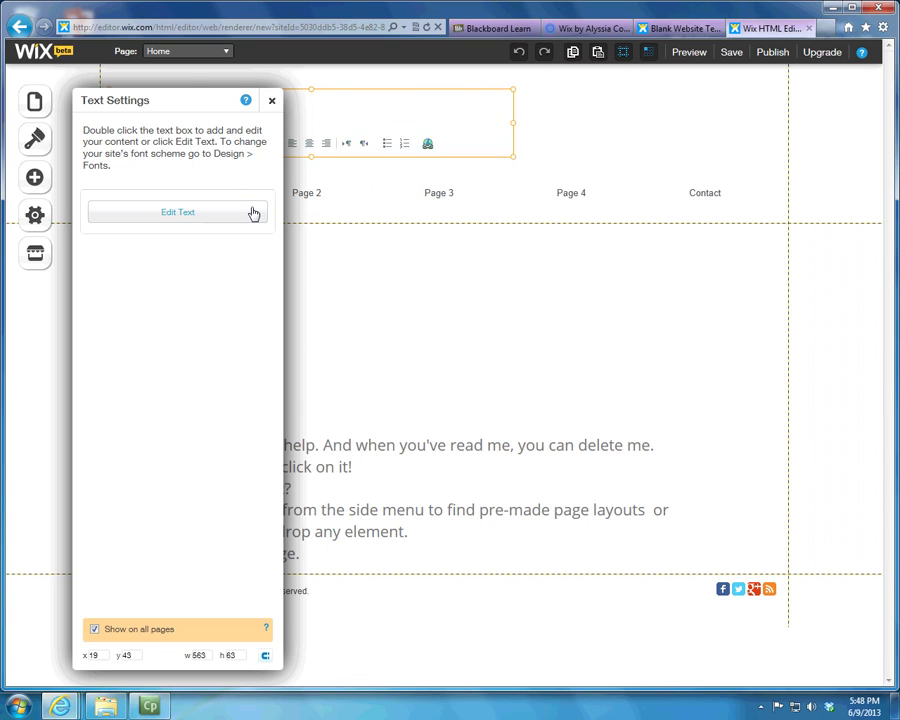
{"action": "left_click", "coordinate": [274, 102]}
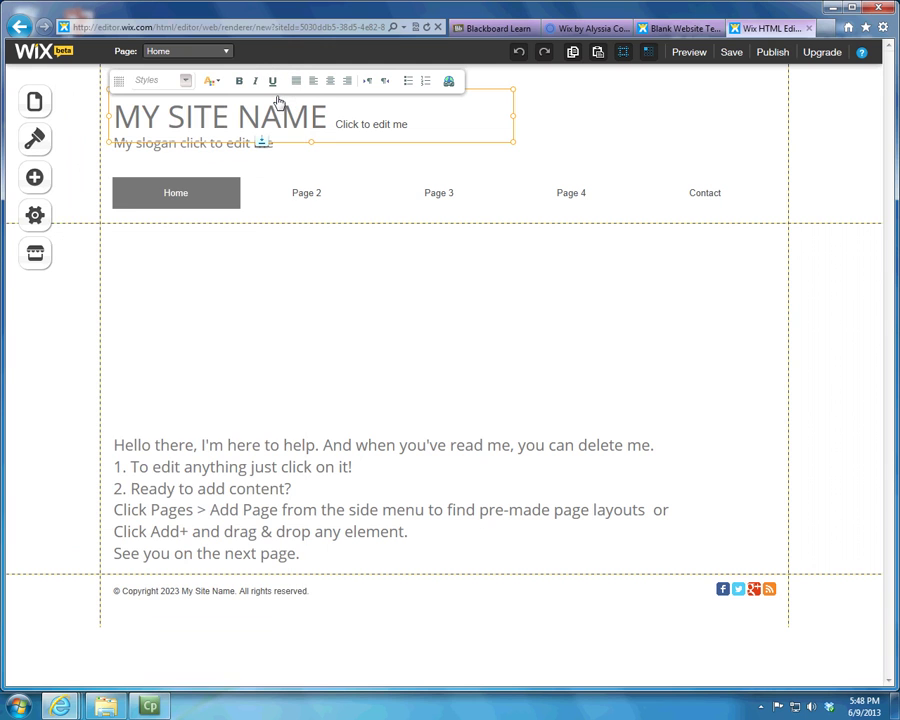
Step: Select NAME in the title, close the link dialog, and place the caret in 'Click to edit me'
{"action": "double_click", "coordinate": [326, 120]}
{"action": "left_click", "coordinate": [448, 80]}
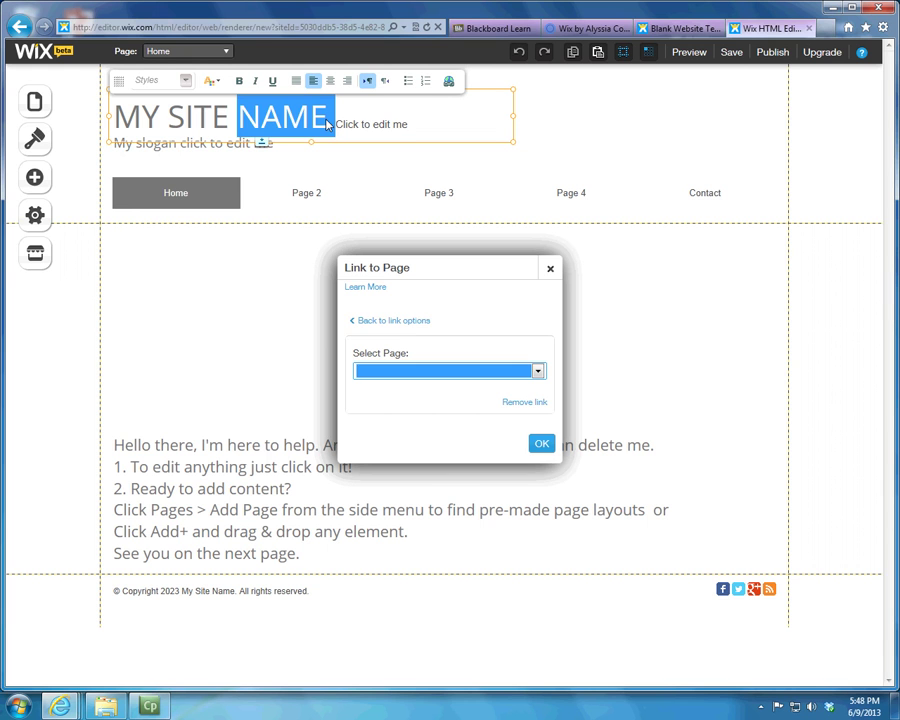
{"action": "left_click", "coordinate": [550, 268]}
{"action": "left_click", "coordinate": [388, 123]}
{"action": "left_click", "coordinate": [439, 121]}
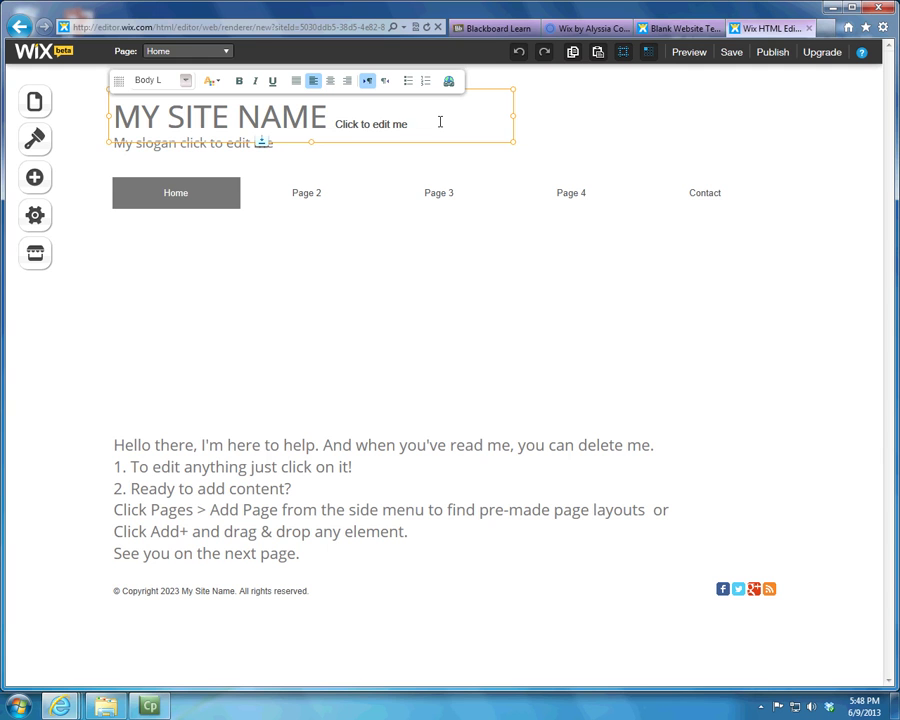
Step: Move the caret within MY SITE NAME and select 'Click to edit me' text, then deselect
{"action": "left_click", "coordinate": [333, 118]}
{"action": "key", "text": "BackSpace"}
{"action": "key", "text": "Left"}
{"action": "key", "text": "Left"}
{"action": "key", "text": "Left"}
{"action": "key", "text": "Left"}
{"action": "key", "text": "Left"}
{"action": "key", "text": "Left"}
{"action": "key", "text": "Left"}
{"action": "key", "text": "Left"}
{"action": "key", "text": "Left"}
{"action": "key", "text": "Left"}
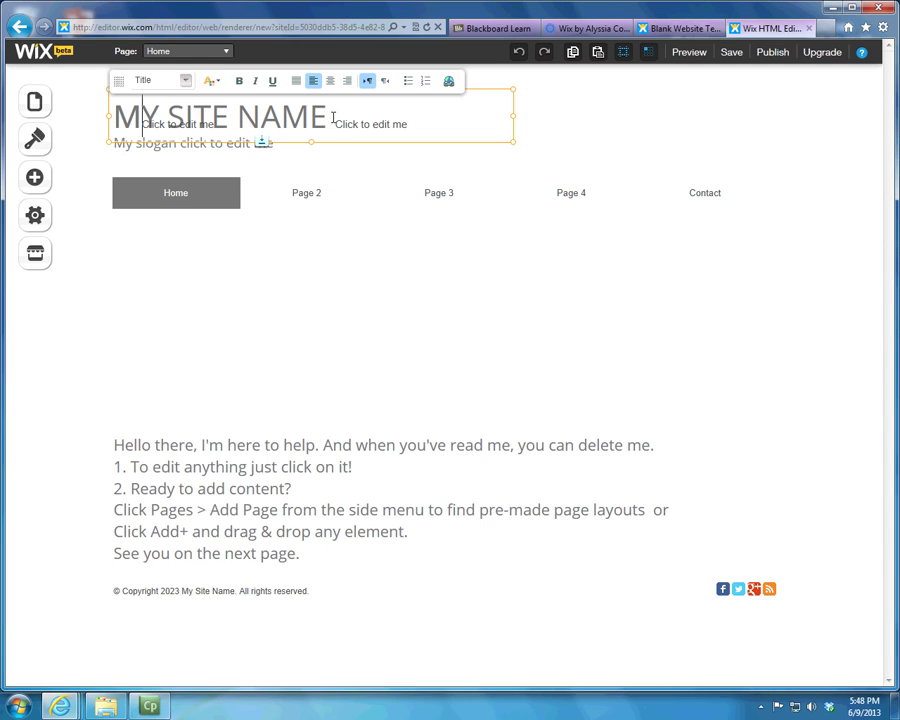
{"action": "key", "text": "shift+Home"}
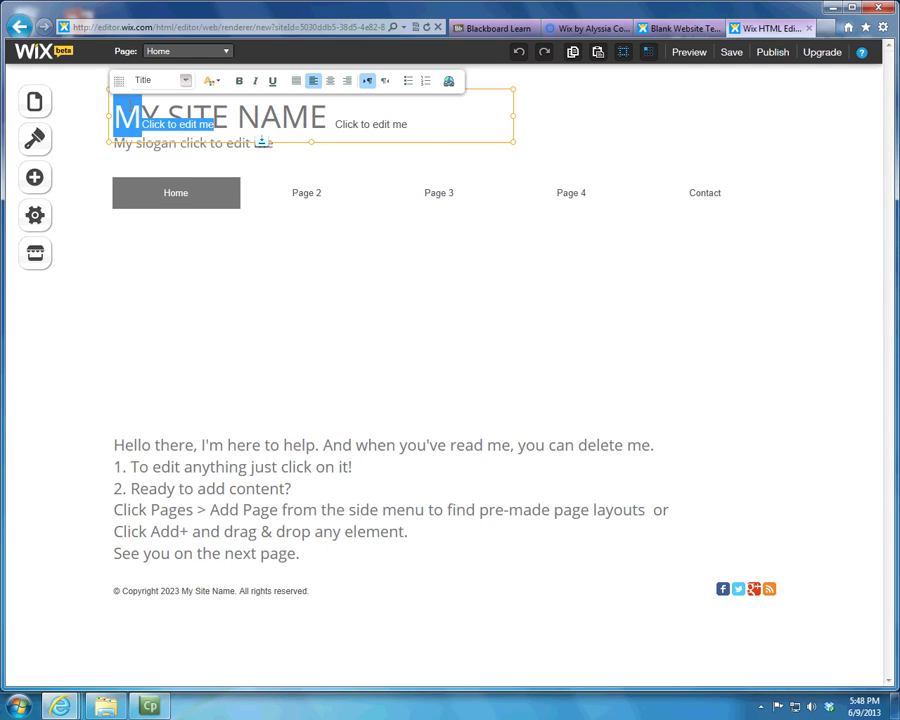
{"action": "double_click", "coordinate": [389, 128]}
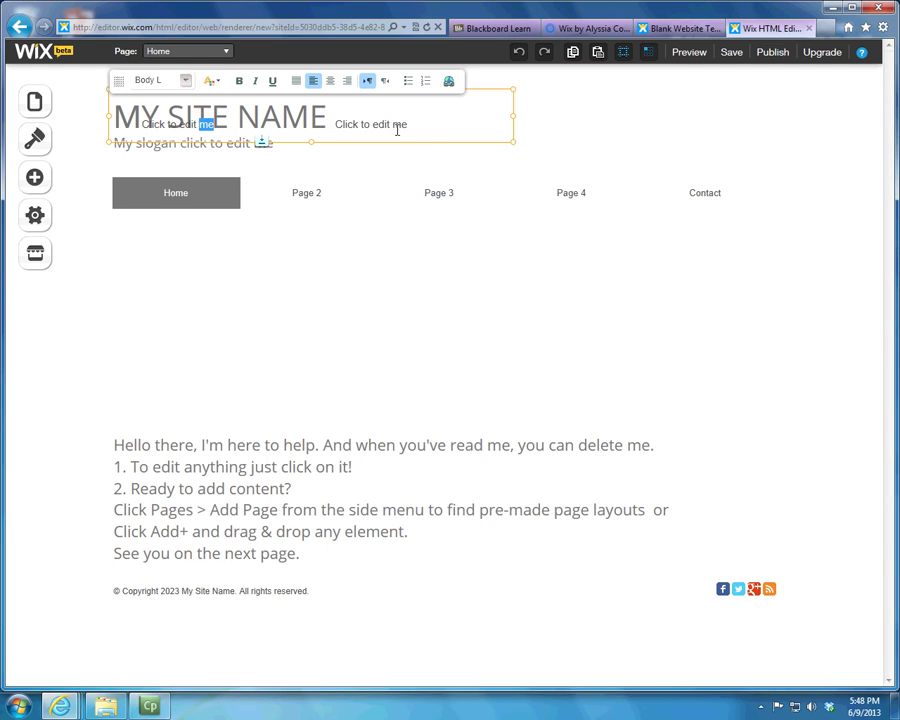
{"action": "left_click_drag", "start_coordinate": [410, 120], "coordinate": [137, 116]}
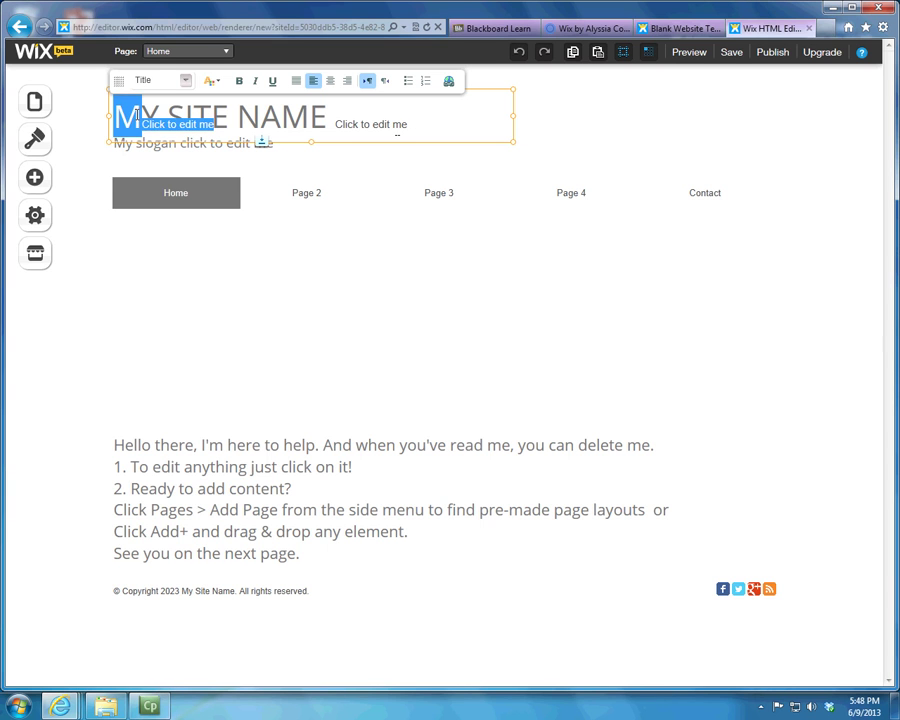
{"action": "left_click", "coordinate": [118, 124]}
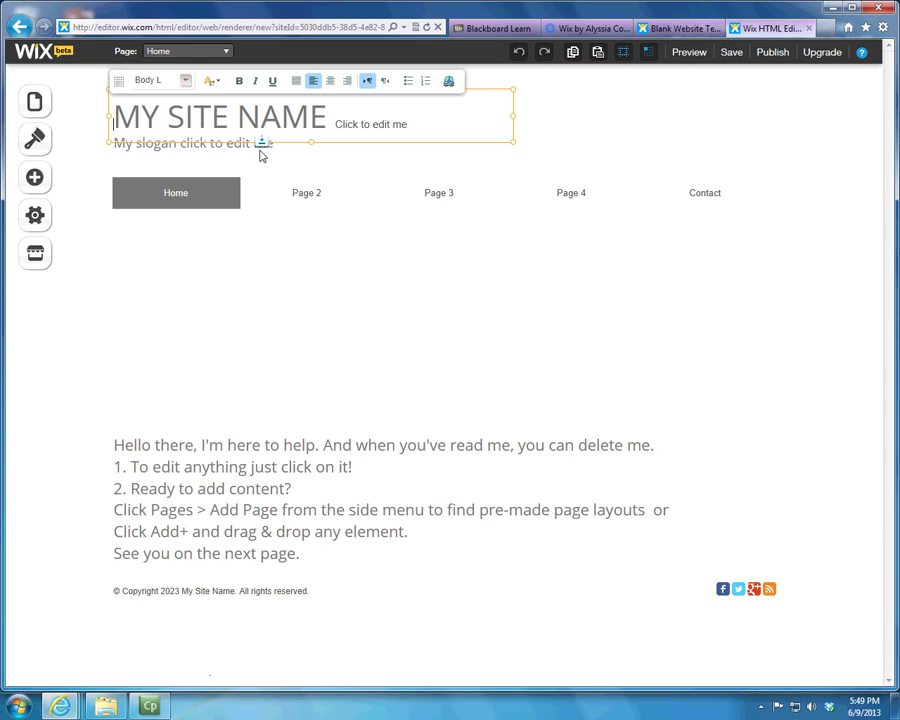
{"action": "mouse_move", "coordinate": [262, 141]}
Step: Open and close a new Internet Explorer tab, then launch Google Chrome
{"action": "left_click", "coordinate": [824, 28]}
{"action": "left_click", "coordinate": [809, 28]}
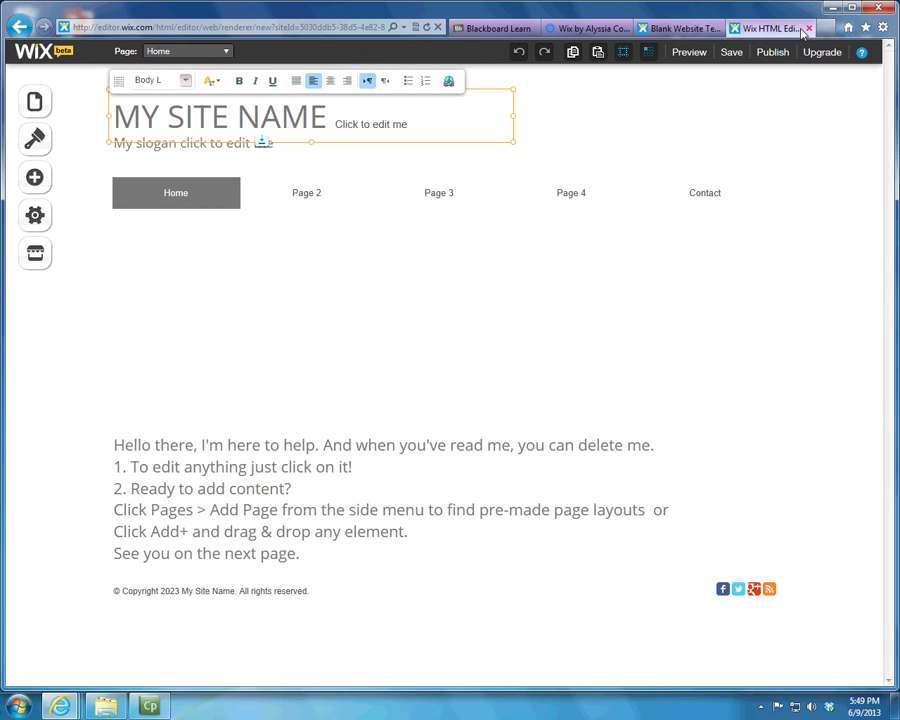
{"action": "left_click", "coordinate": [18, 706]}
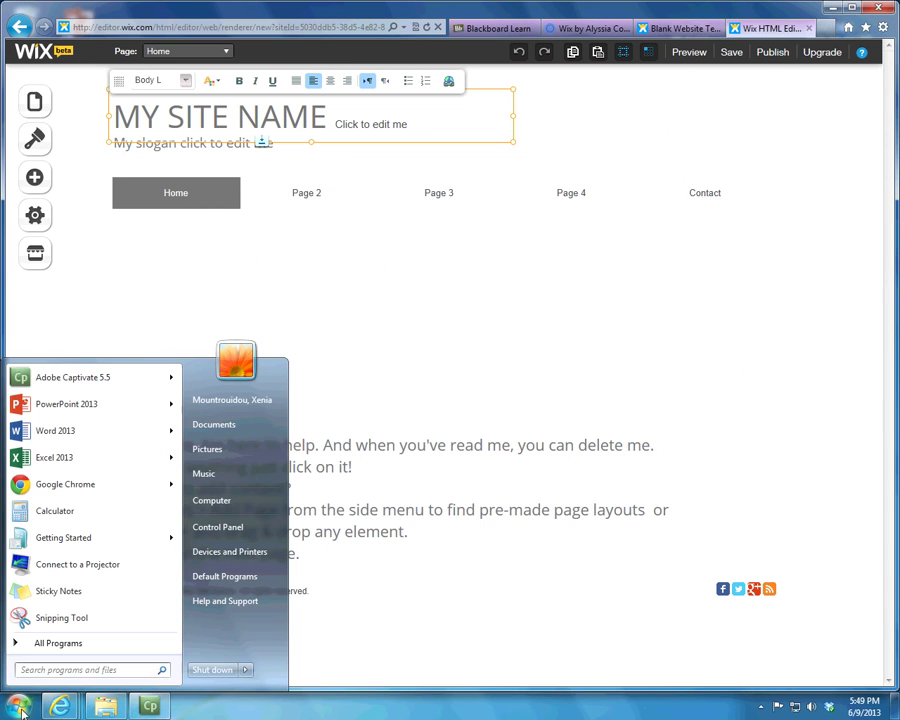
{"action": "left_click", "coordinate": [65, 484]}
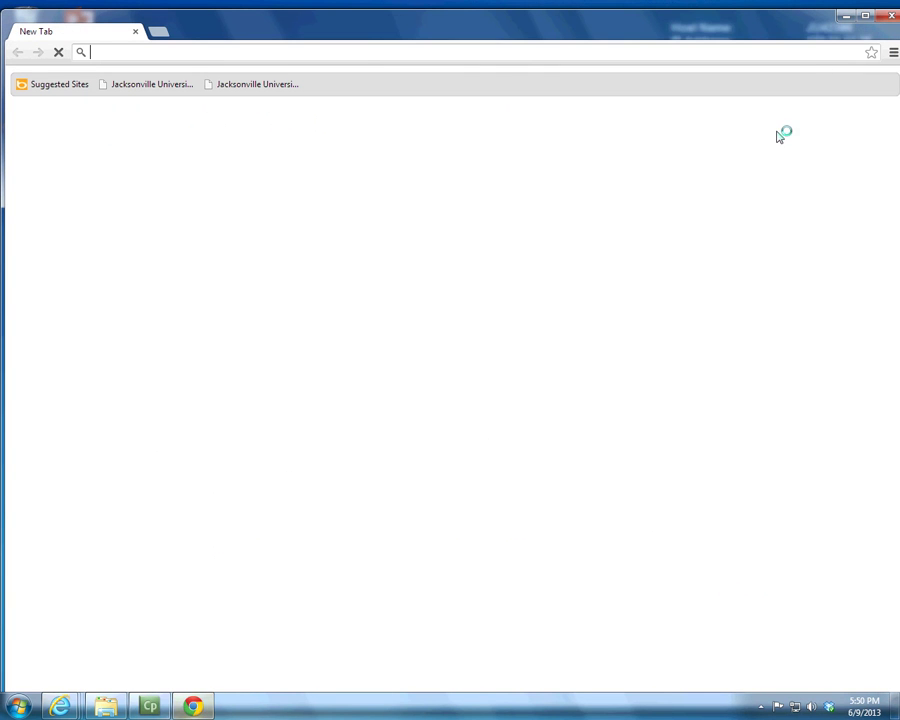
Step: Minimise Chrome, return to the IE Wix editor, and close the Blank Website tab
{"action": "left_click", "coordinate": [845, 16]}
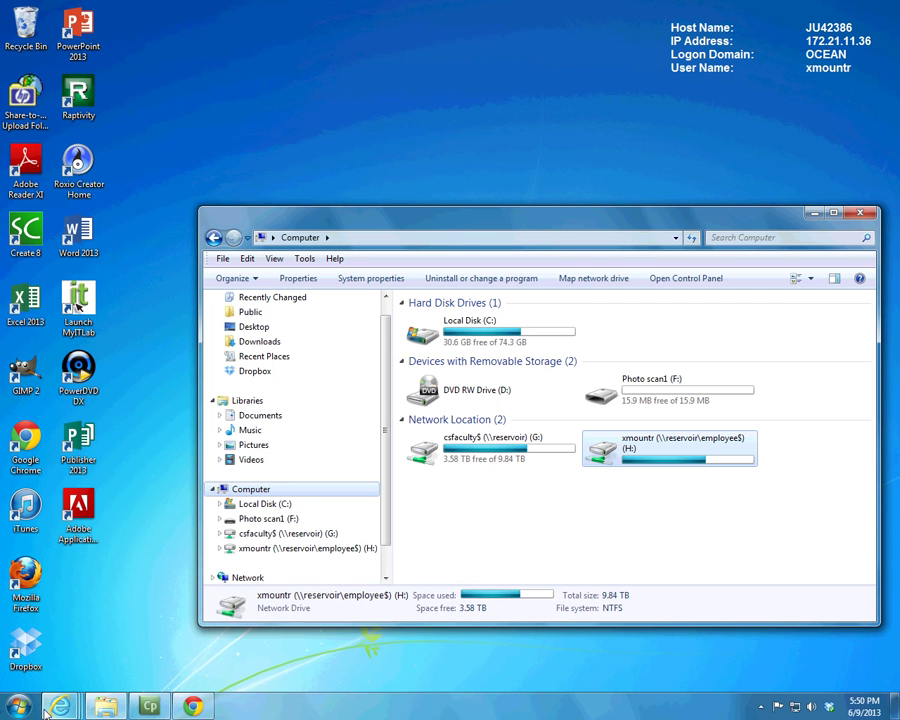
{"action": "mouse_move", "coordinate": [60, 705]}
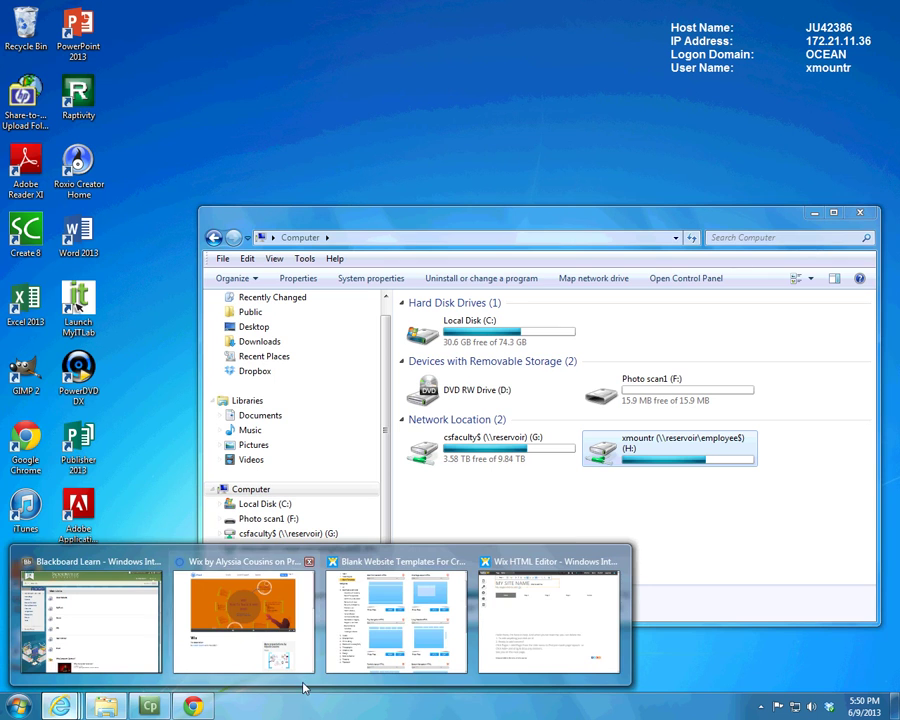
{"action": "left_click", "coordinate": [526, 653]}
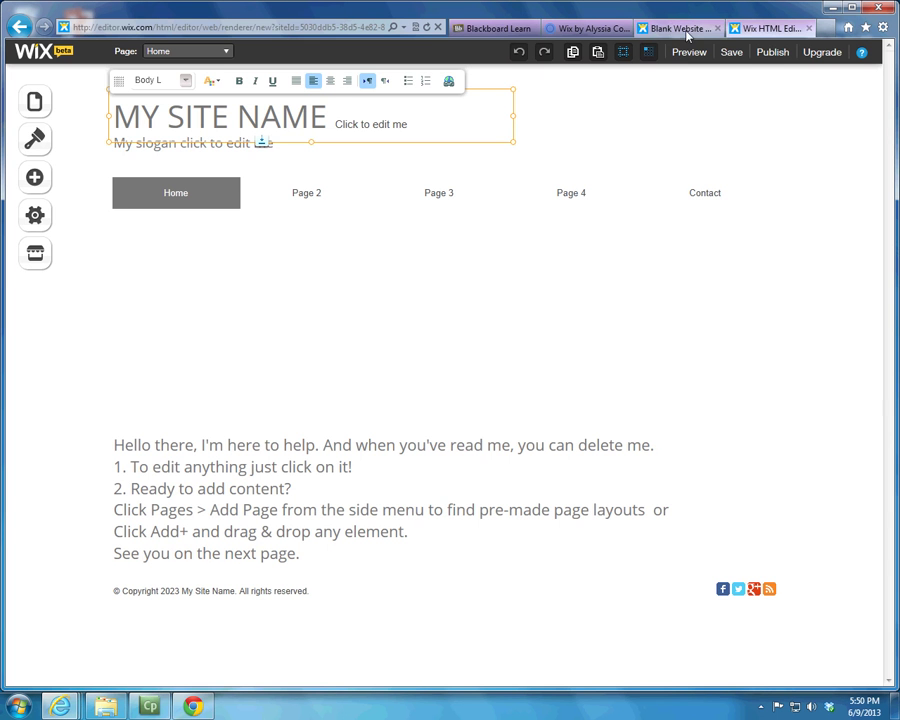
{"action": "left_click", "coordinate": [673, 29]}
{"action": "left_click", "coordinate": [716, 29]}
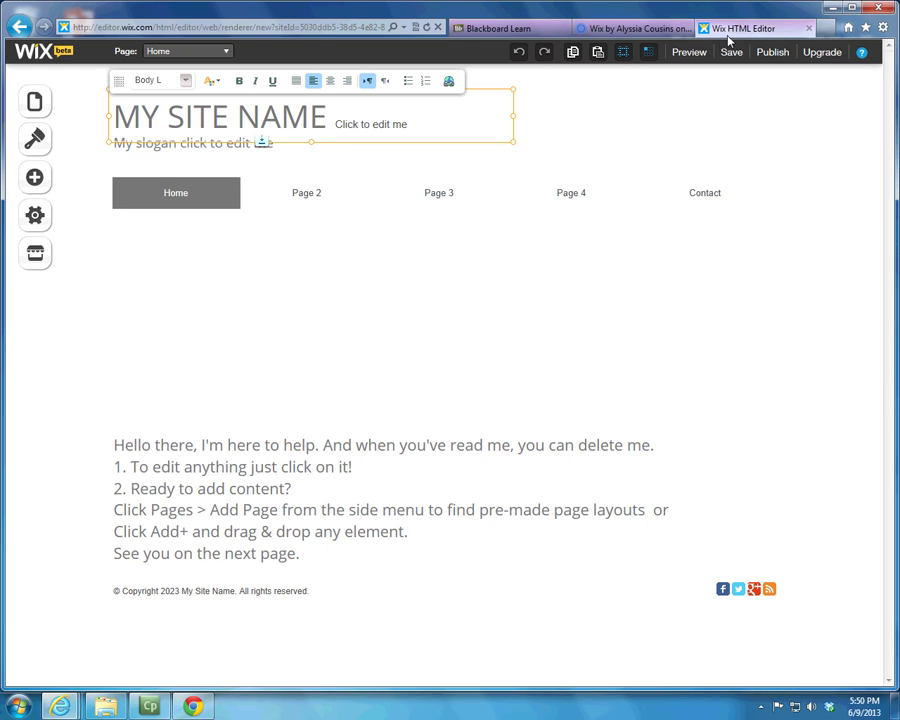
{"action": "left_click", "coordinate": [193, 706]}
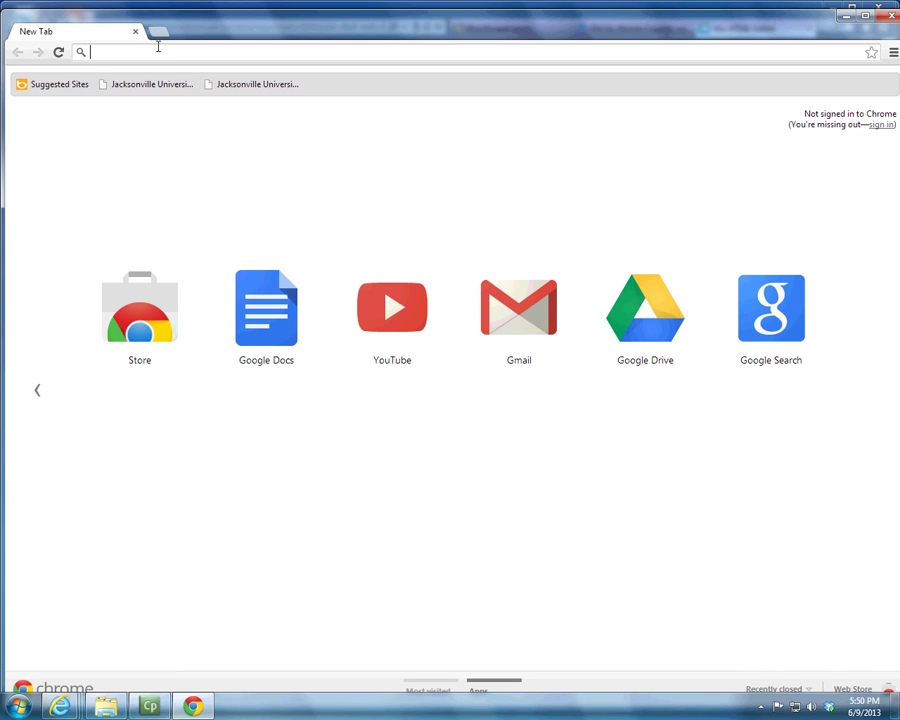
{"action": "type", "text": "wix"}
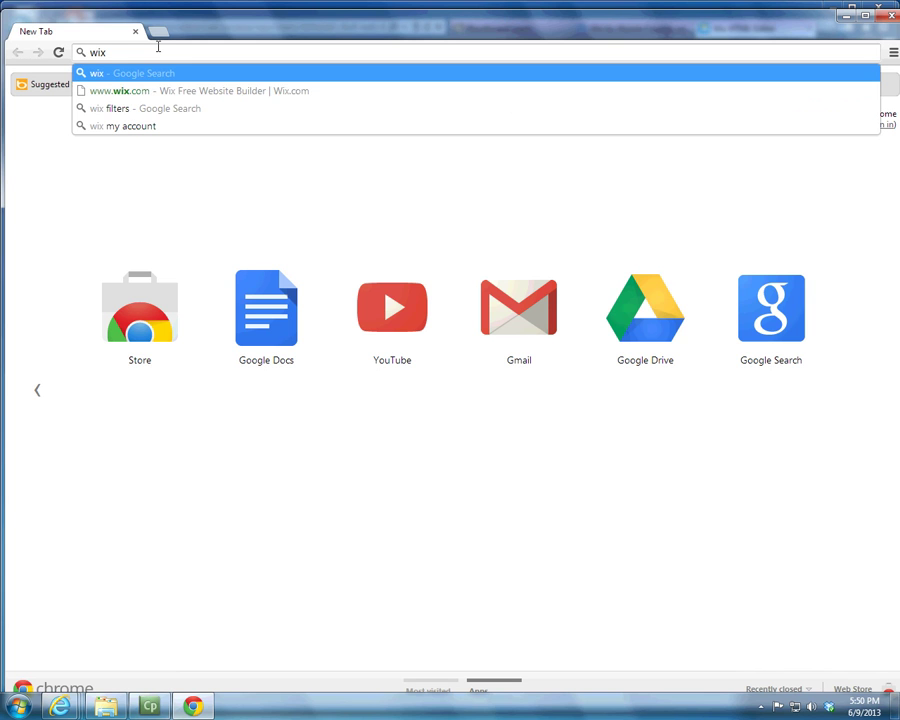
{"action": "key", "text": "Down"}
{"action": "key", "text": "Return"}
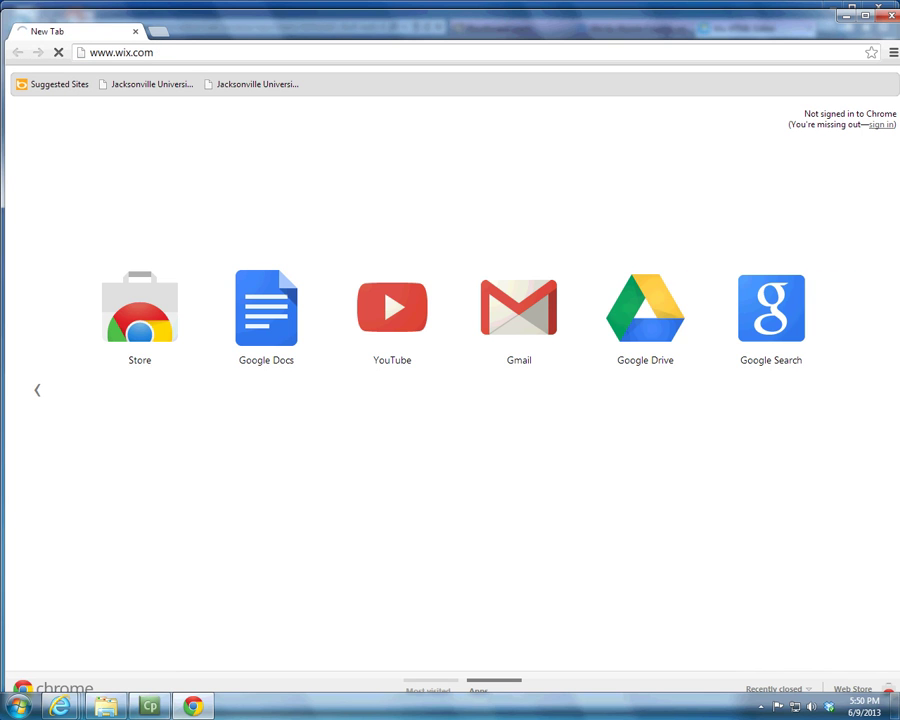
Step: Close the IE Wix editor tab without saving and minimise Internet Explorer
{"action": "mouse_move", "coordinate": [50, 708]}
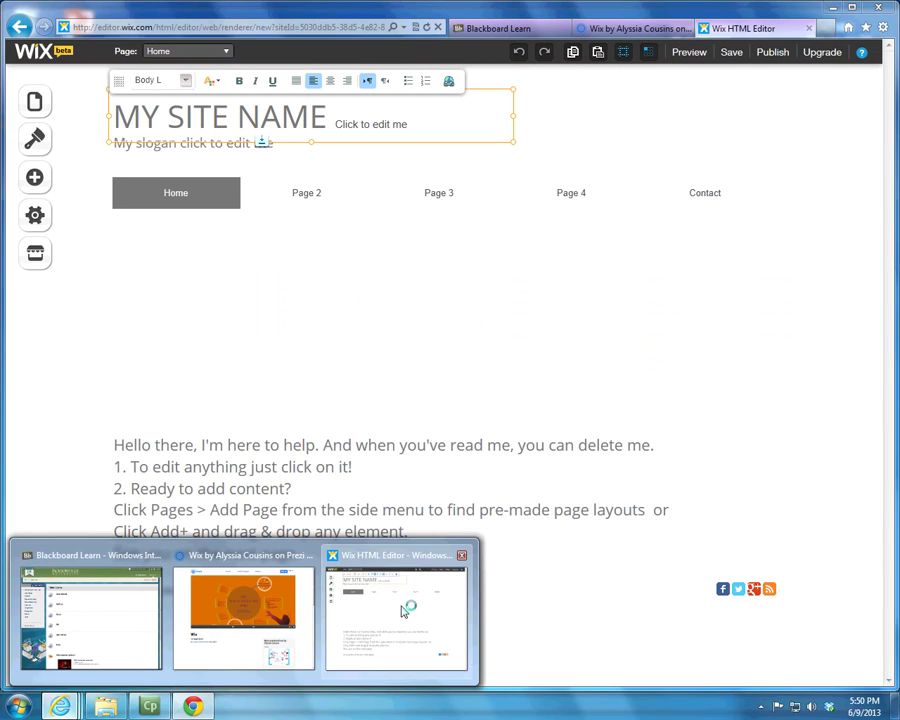
{"action": "left_click", "coordinate": [390, 615]}
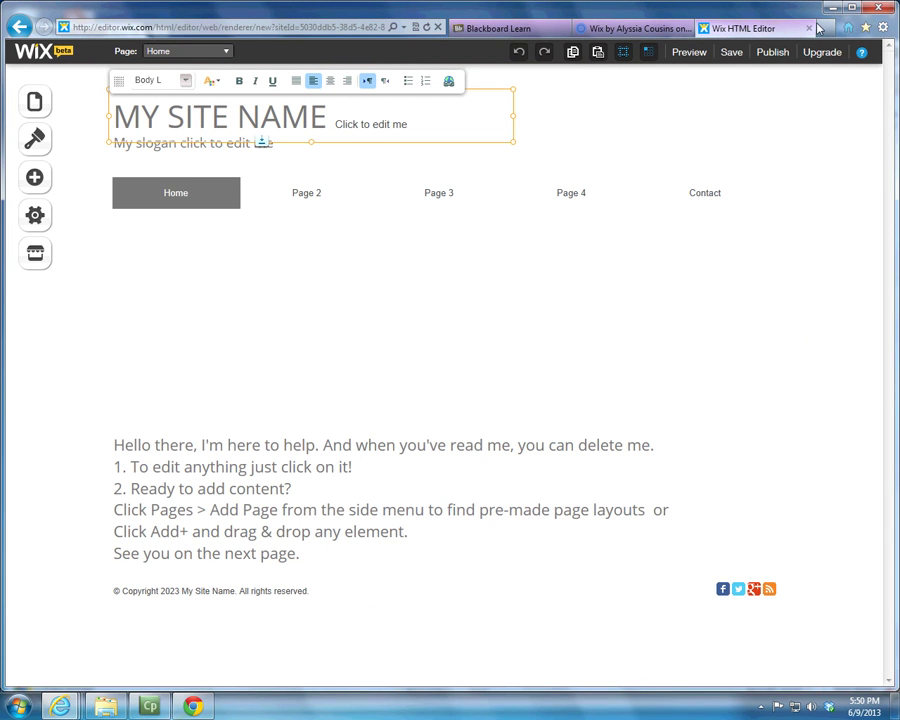
{"action": "left_click", "coordinate": [811, 29]}
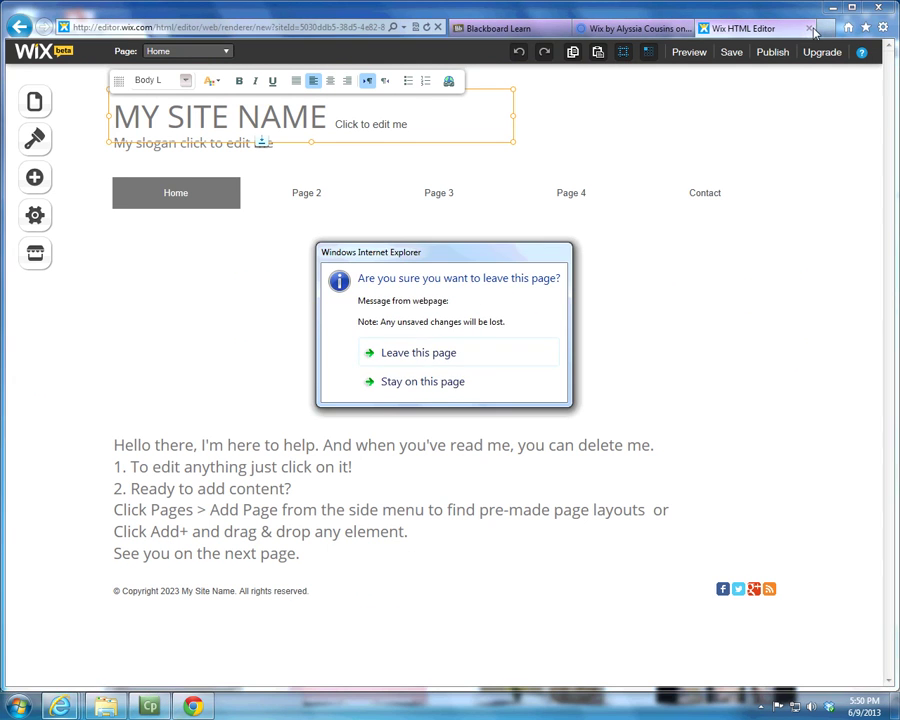
{"action": "left_click", "coordinate": [475, 361]}
{"action": "left_click", "coordinate": [835, 8]}
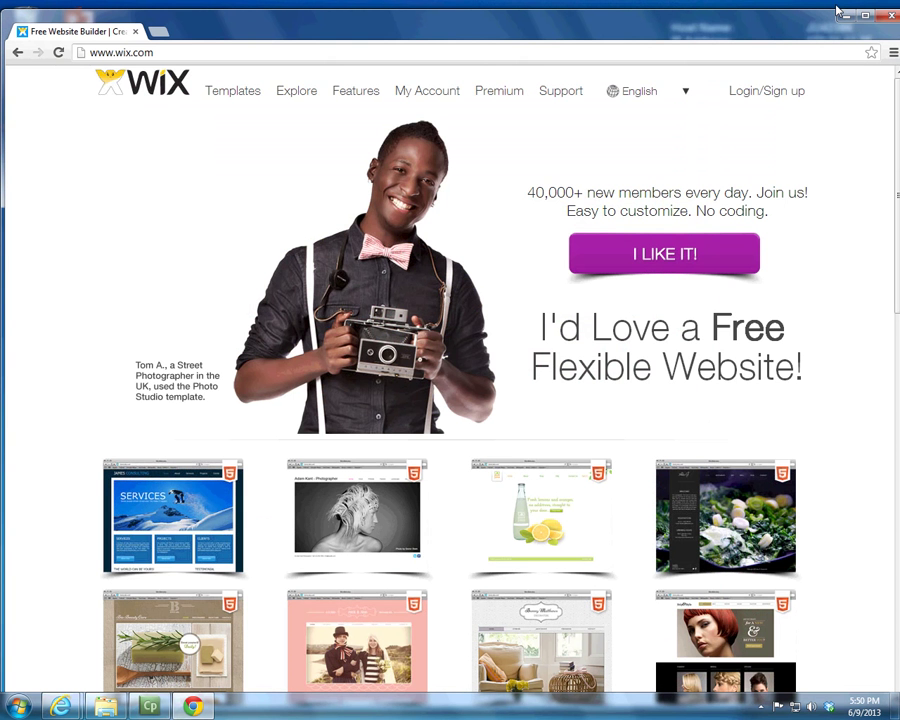
Step: Sign in to Wix through the LOGIN dialog with the account e-mail and password
{"action": "left_click", "coordinate": [794, 91]}
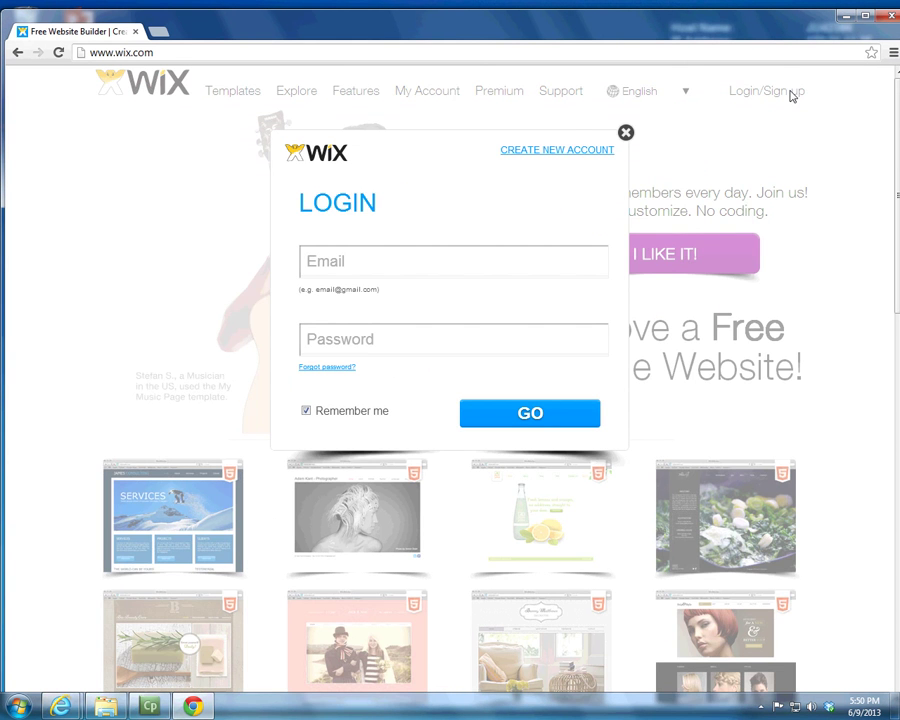
{"action": "left_click", "coordinate": [459, 267]}
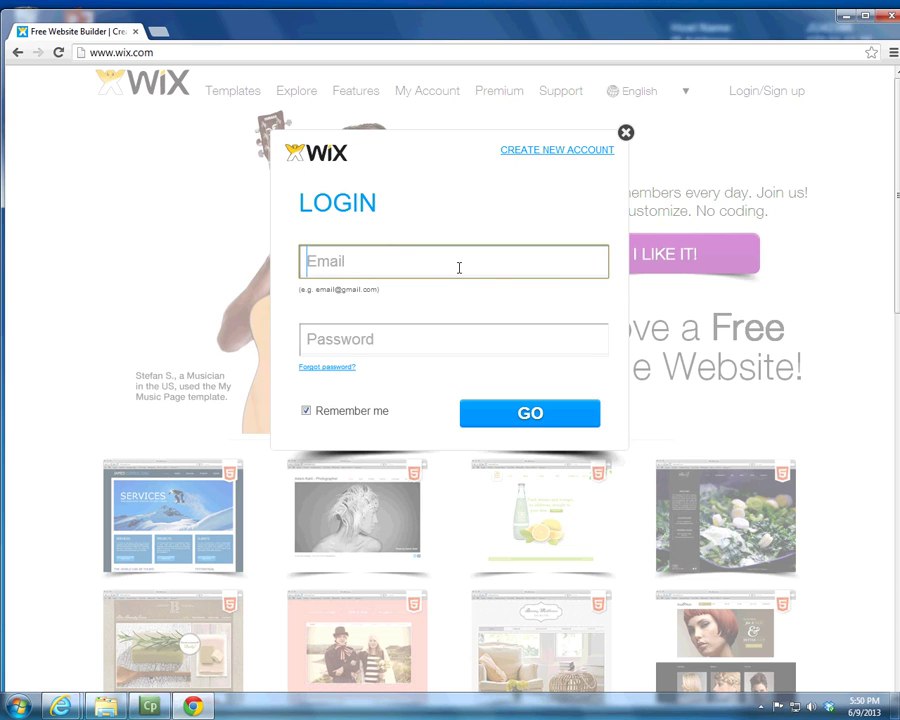
{"action": "key", "text": "Tab"}
{"action": "left_click", "coordinate": [459, 267]}
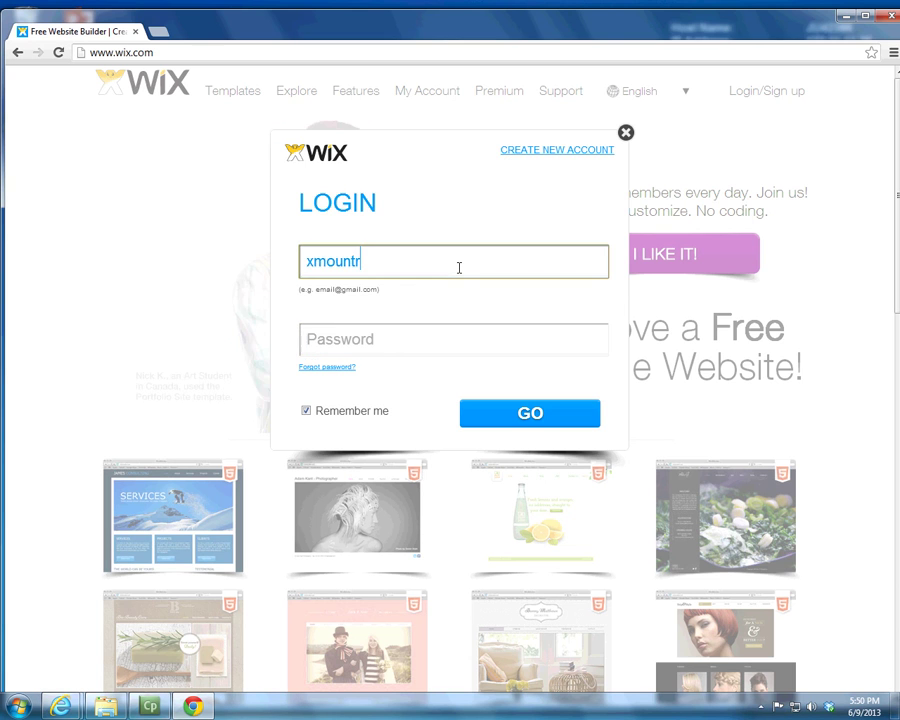
{"action": "type", "text": "@ju.edu"}
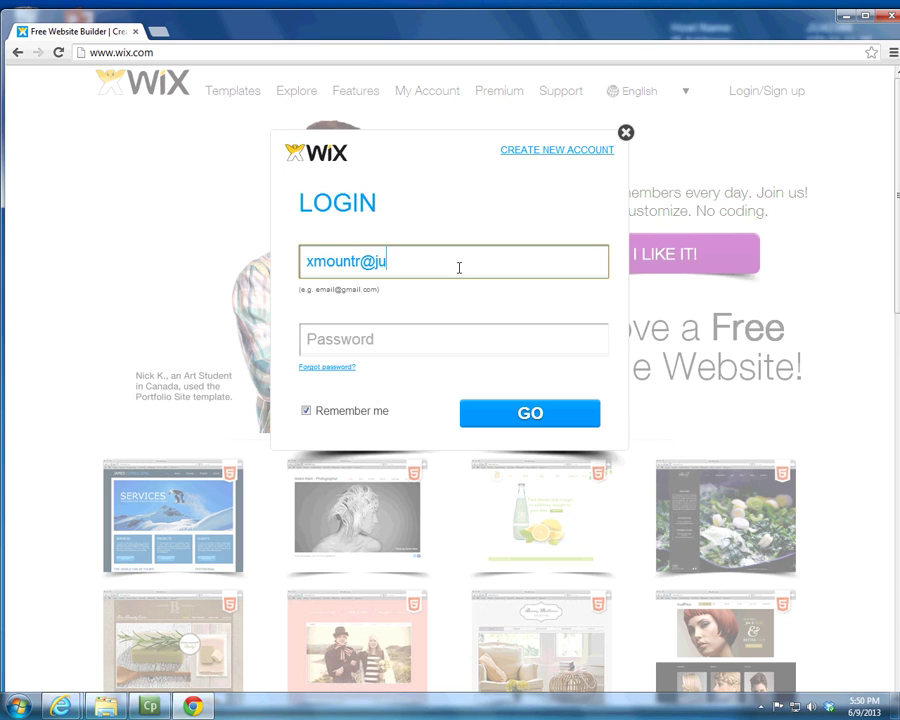
{"action": "key", "text": "Tab"}
{"action": "type", "text": "********"}
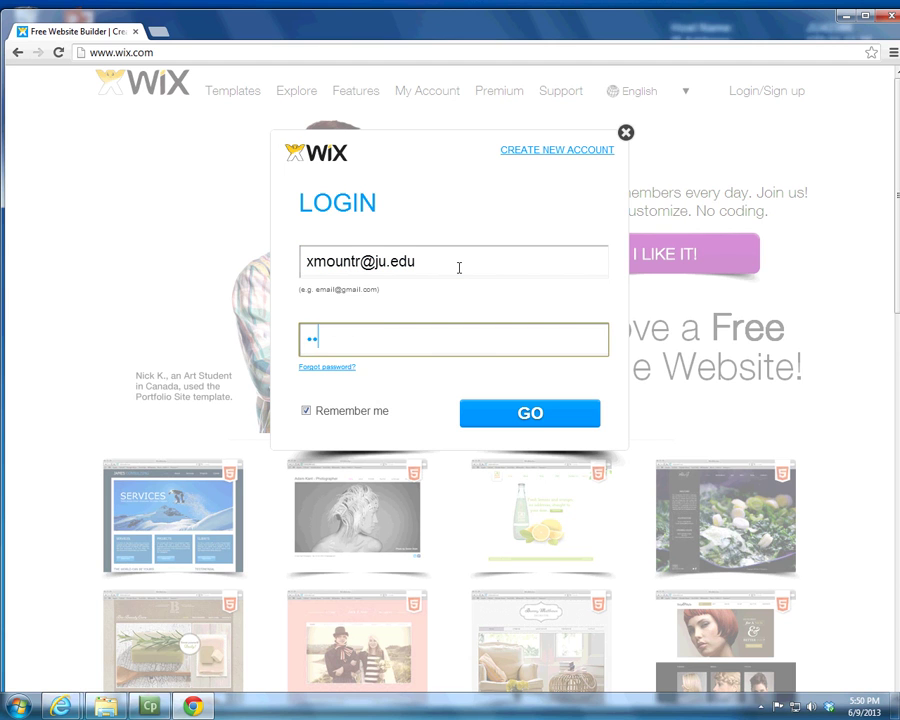
{"action": "key", "text": "Return"}
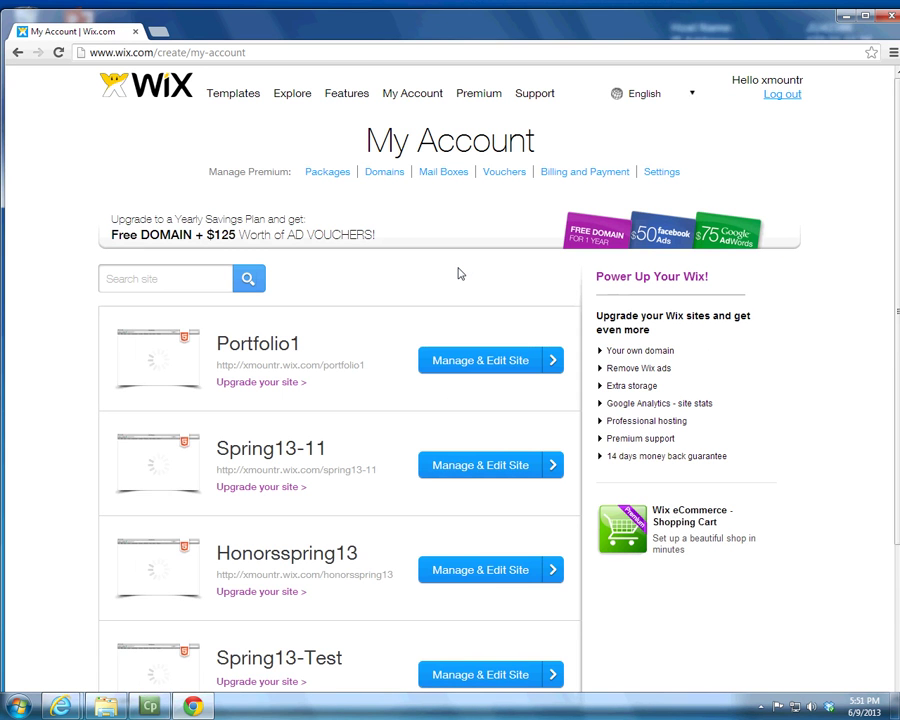
Step: Open the Top Navigation HTML blank template from Templates and launch Edit this site
{"action": "left_click", "coordinate": [225, 99]}
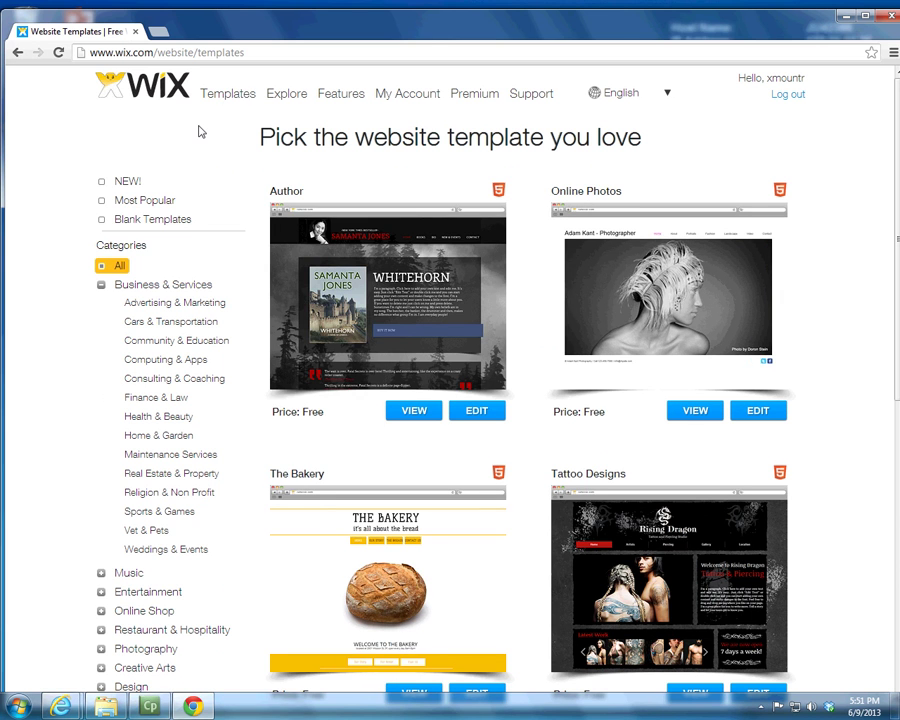
{"action": "left_click", "coordinate": [124, 226]}
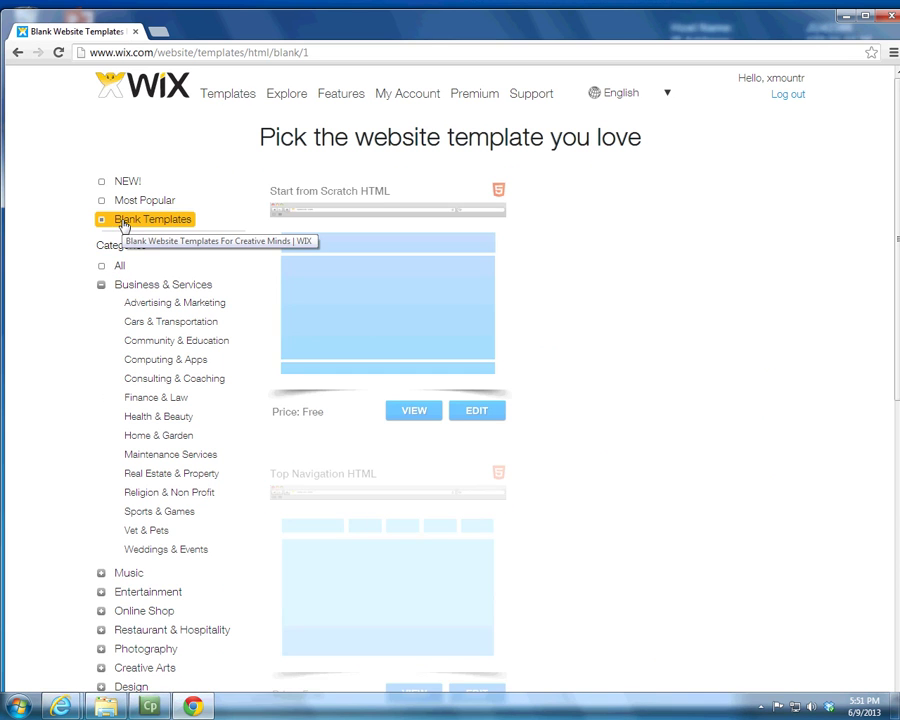
{"action": "scroll", "coordinate": [355, 604], "scroll_direction": "down", "scroll_amount": 2}
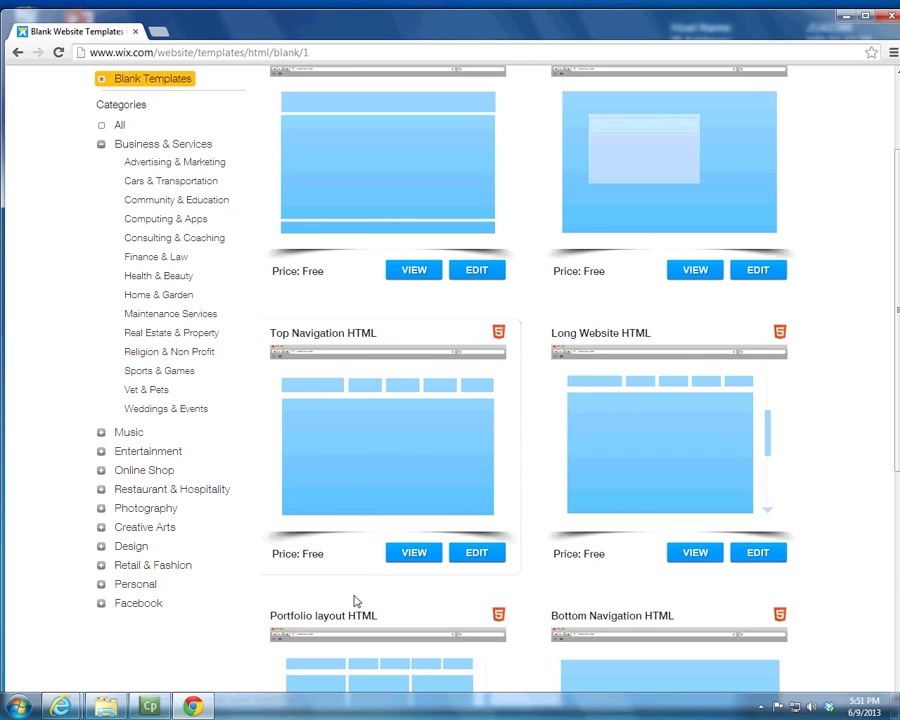
{"action": "left_click", "coordinate": [386, 462]}
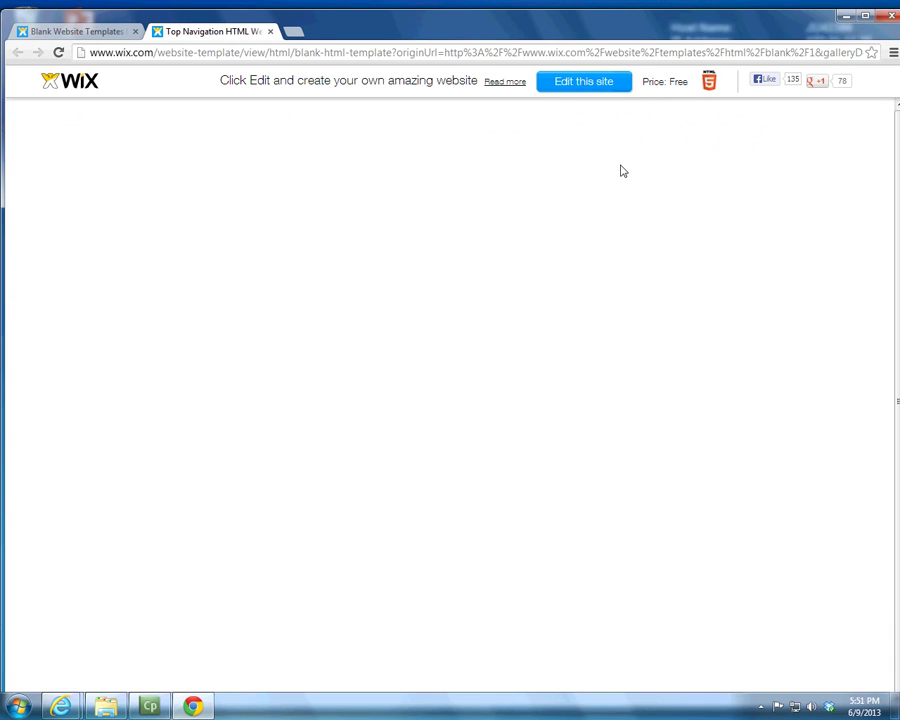
{"action": "left_click", "coordinate": [552, 82]}
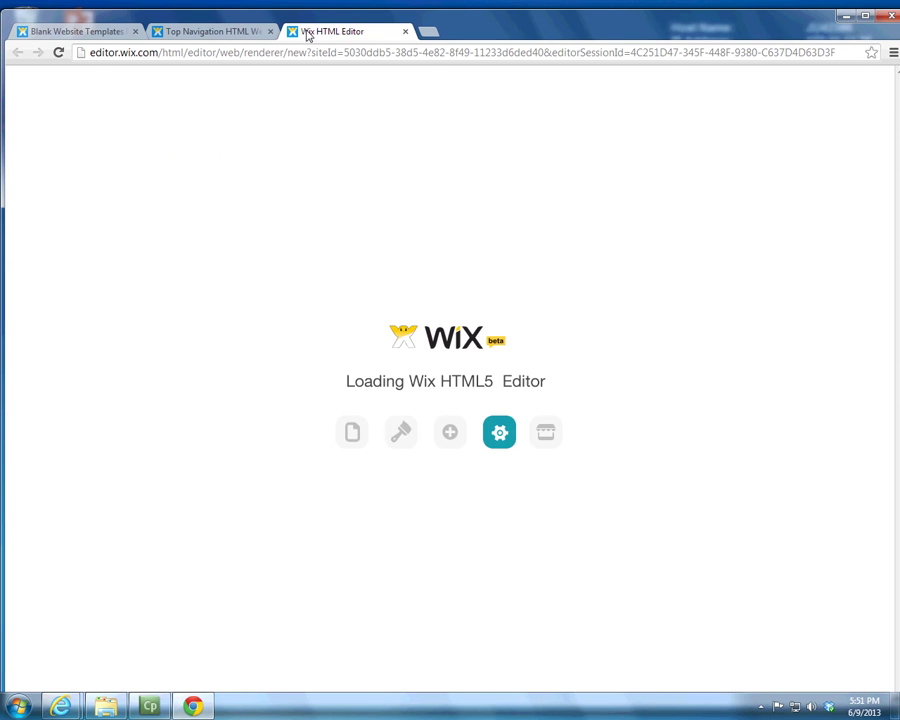
{"action": "left_click", "coordinate": [197, 34]}
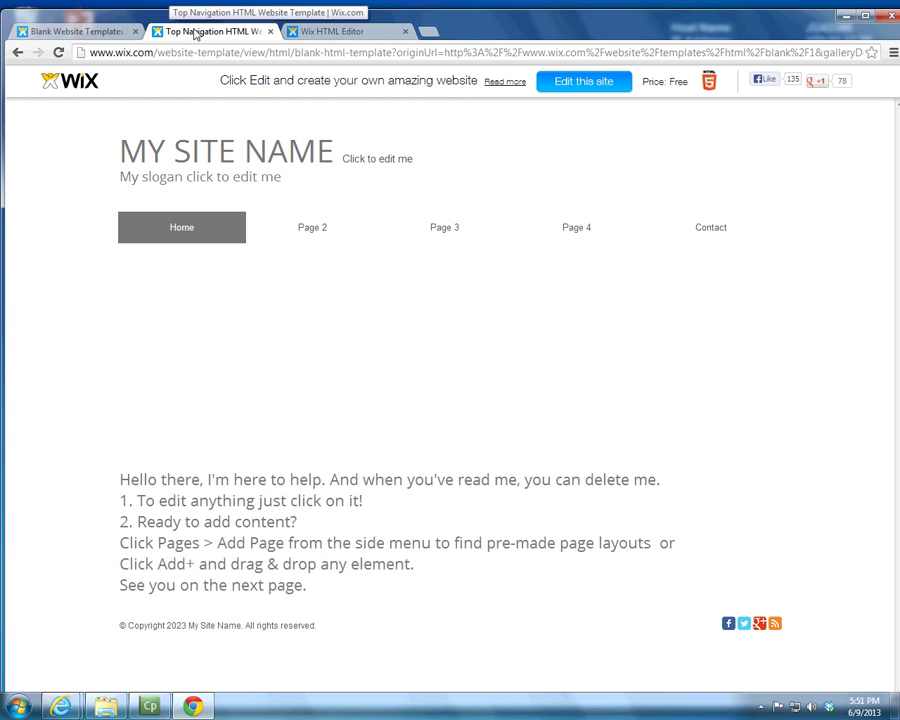
Step: Dismiss the Help Center, edit the site title, and delete all of MY SITE NAME
{"action": "left_click", "coordinate": [350, 33]}
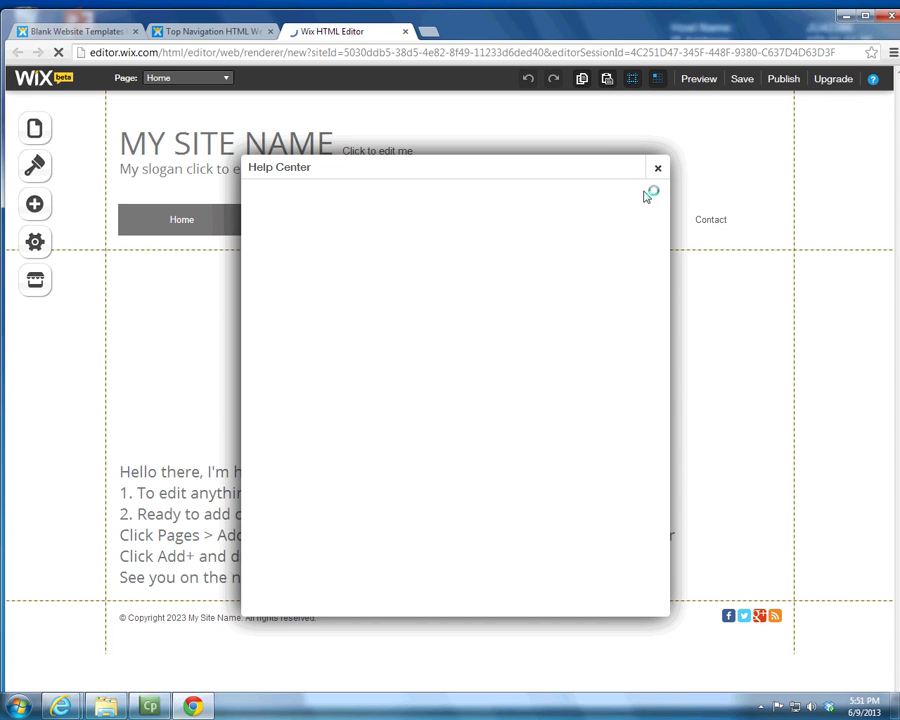
{"action": "left_click", "coordinate": [661, 168]}
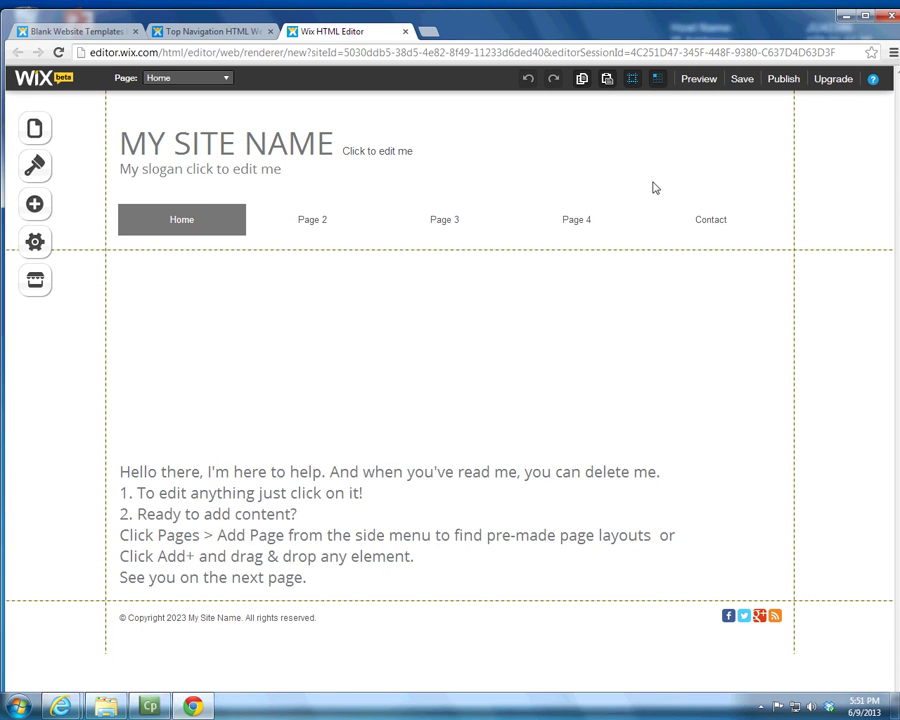
{"action": "left_click", "coordinate": [236, 162]}
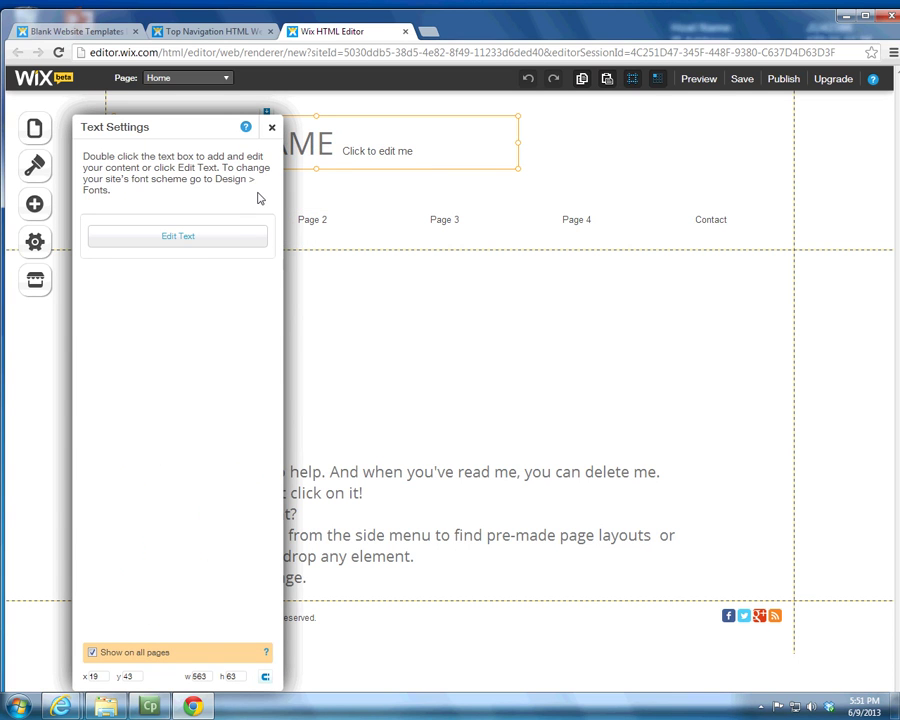
{"action": "left_click", "coordinate": [237, 243]}
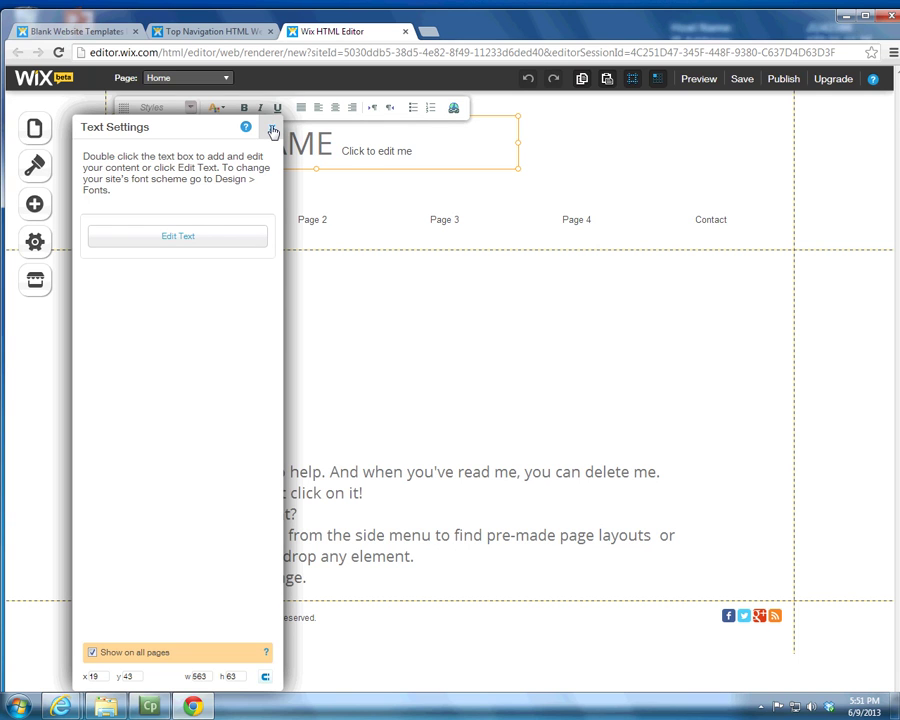
{"action": "left_click", "coordinate": [272, 131]}
{"action": "left_click", "coordinate": [321, 144]}
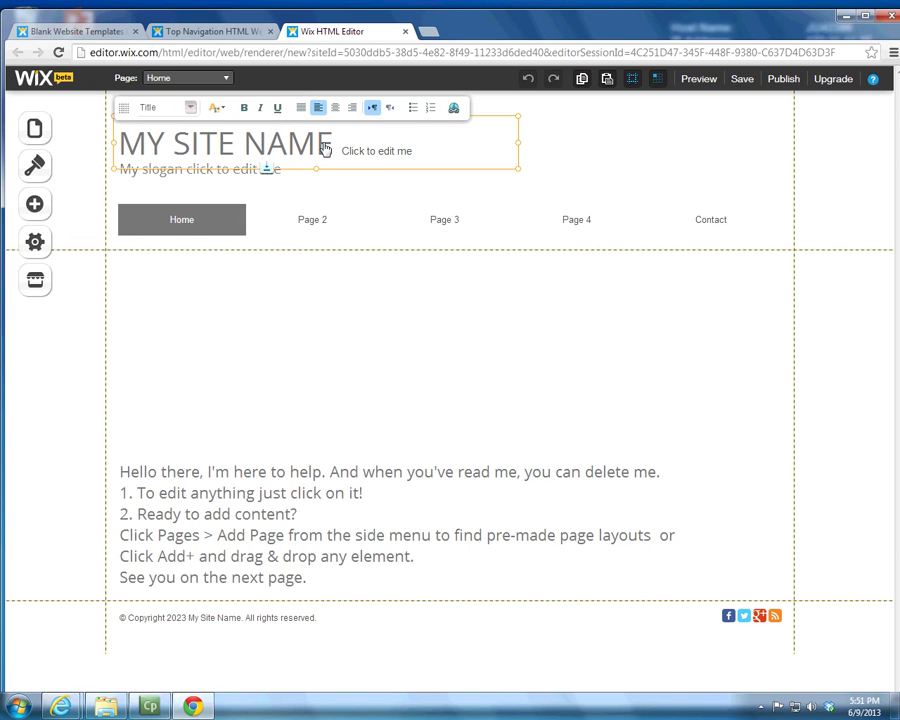
{"action": "key", "text": "BackSpace"}
{"action": "key", "text": "BackSpace"}
{"action": "key", "text": "BackSpace"}
{"action": "key", "text": "BackSpace"}
{"action": "key", "text": "BackSpace"}
{"action": "key", "text": "BackSpace"}
{"action": "key", "text": "BackSpace"}
{"action": "key", "text": "BackSpace"}
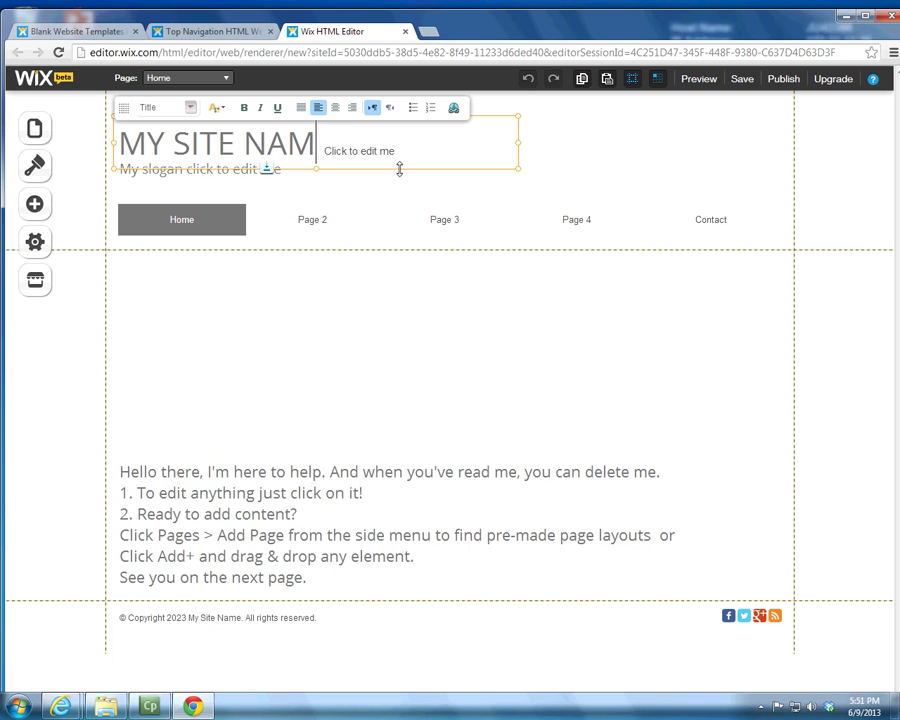
{"action": "key", "text": "BackSpace"}
{"action": "key", "text": "BackSpace"}
{"action": "key", "text": "BackSpace"}
{"action": "key", "text": "BackSpace"}
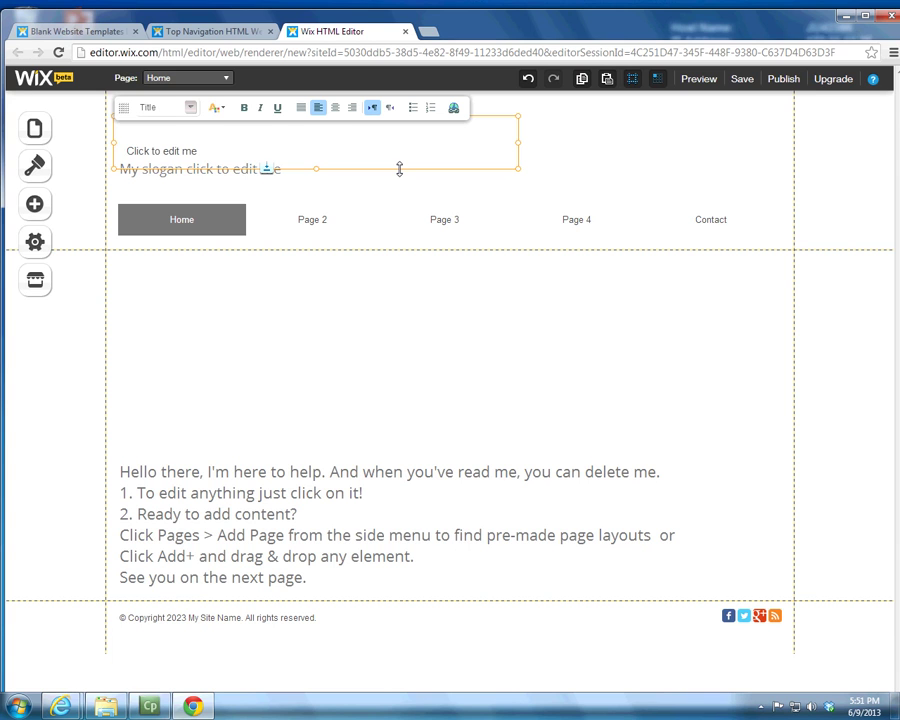
Step: Type 'Dr X's Website' as the title and delete the leftover placeholder characters
{"action": "type", "text": "Dr"}
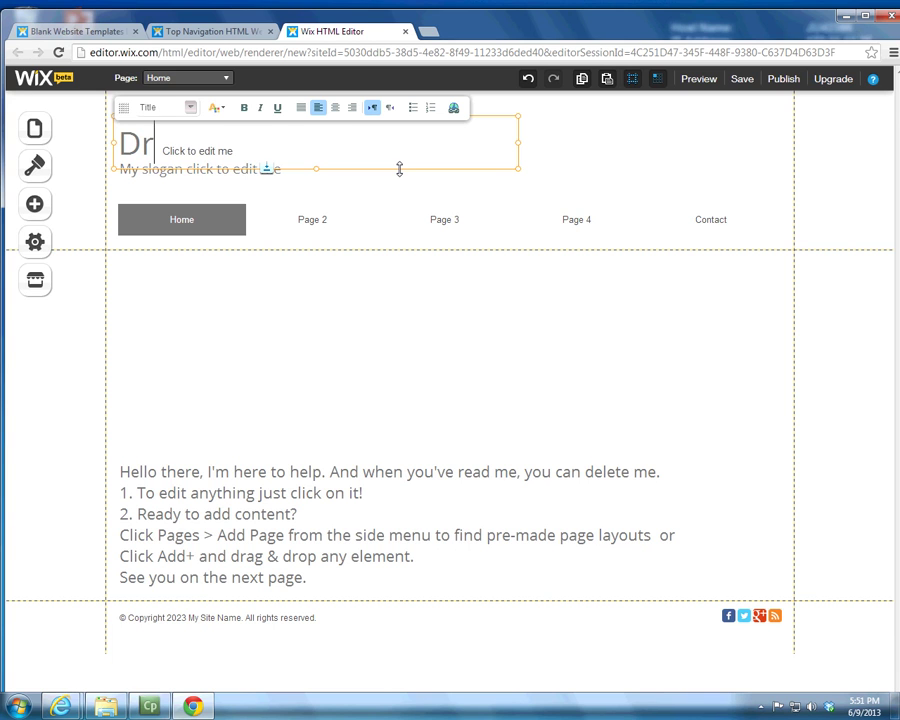
{"action": "type", "text": " X's"}
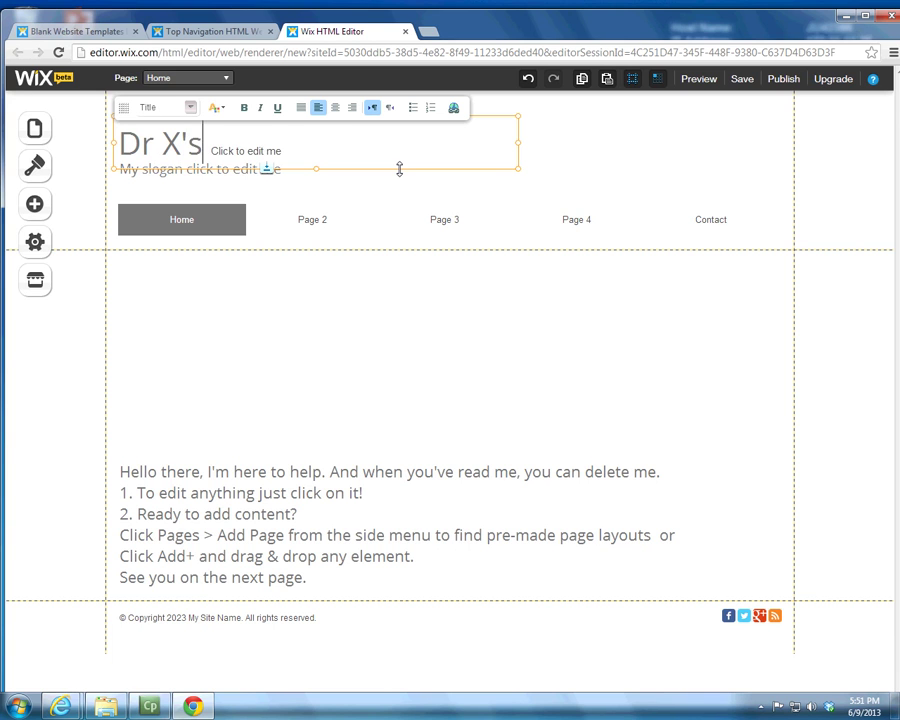
{"action": "type", "text": " Website"}
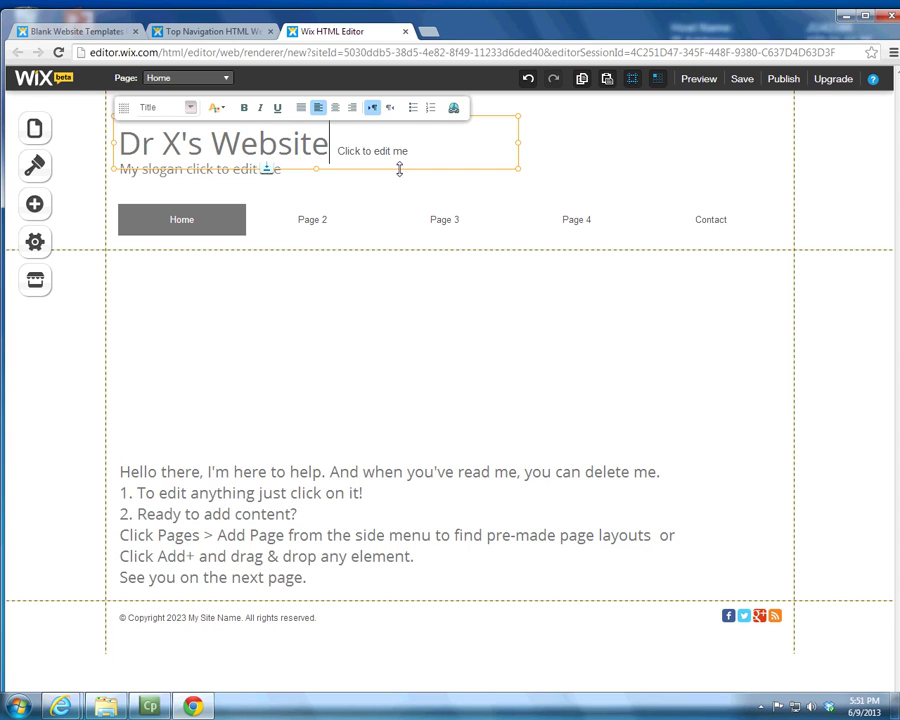
{"action": "left_click", "coordinate": [344, 153]}
{"action": "left_click", "coordinate": [409, 151]}
{"action": "key", "text": "BackSpace"}
{"action": "key", "text": "BackSpace"}
{"action": "key", "text": "BackSpace"}
{"action": "key", "text": "BackSpace"}
{"action": "key", "text": "BackSpace"}
{"action": "key", "text": "BackSpace"}
{"action": "key", "text": "BackSpace"}
{"action": "key", "text": "BackSpace"}
{"action": "key", "text": "BackSpace"}
{"action": "key", "text": "BackSpace"}
{"action": "key", "text": "BackSpace"}
{"action": "key", "text": "BackSpace"}
{"action": "key", "text": "BackSpace"}
{"action": "key", "text": "BackSpace"}
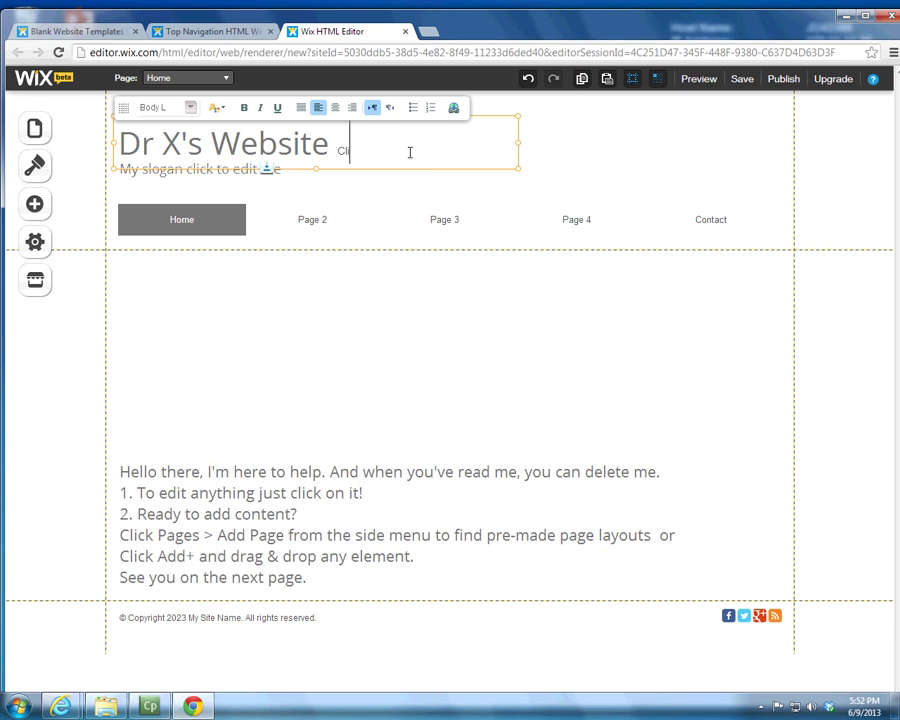
{"action": "key", "text": "BackSpace"}
Step: Remove stray letters after the title, close the help window, and select the slogan box
{"action": "type", "text": "my"}
{"action": "key", "text": "BackSpace"}
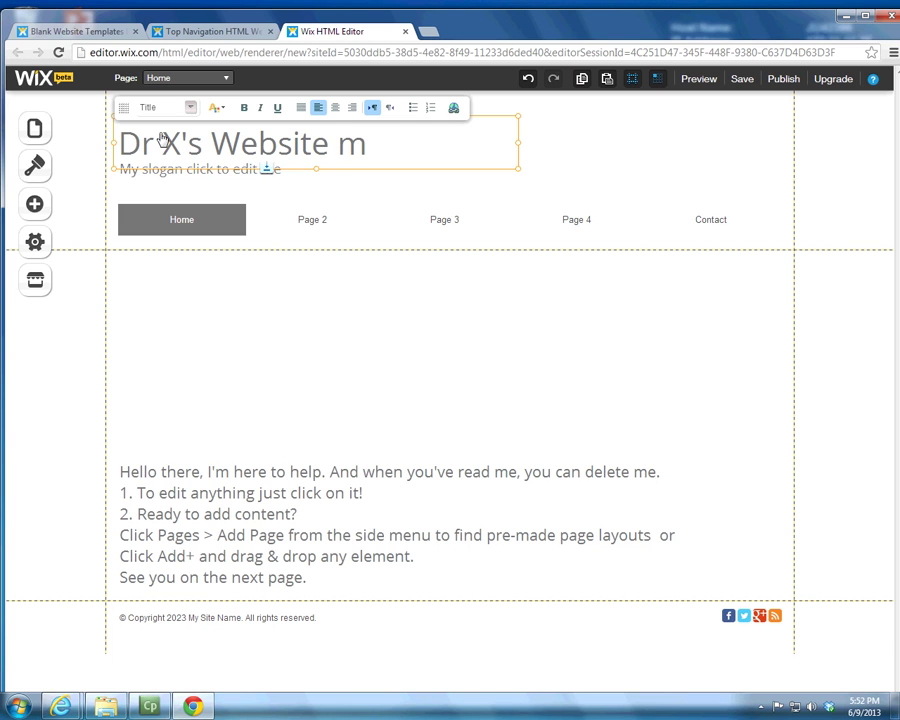
{"action": "left_click", "coordinate": [190, 114]}
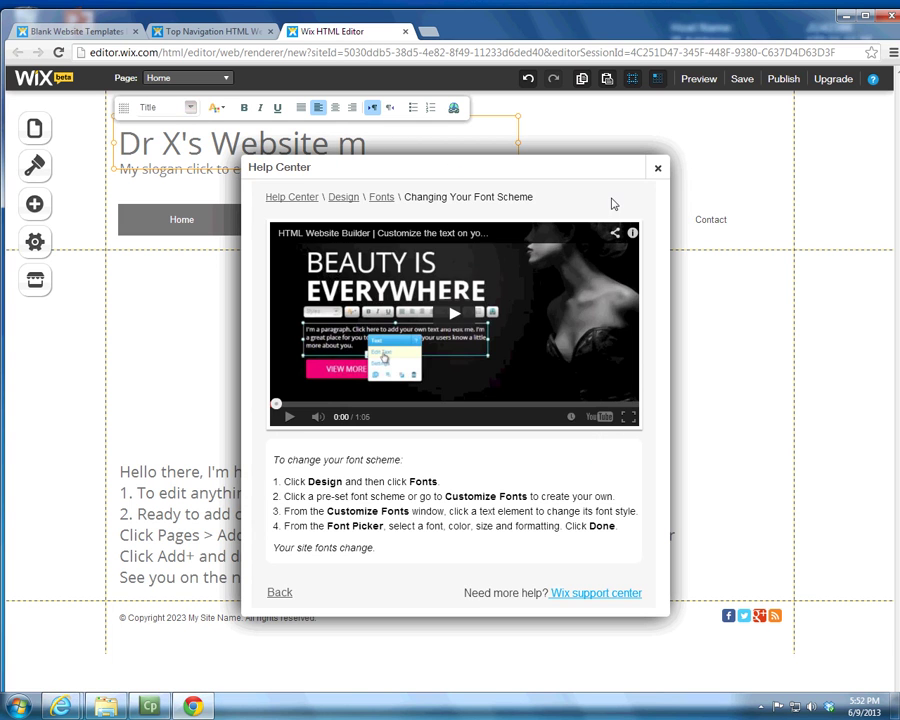
{"action": "left_click", "coordinate": [658, 172]}
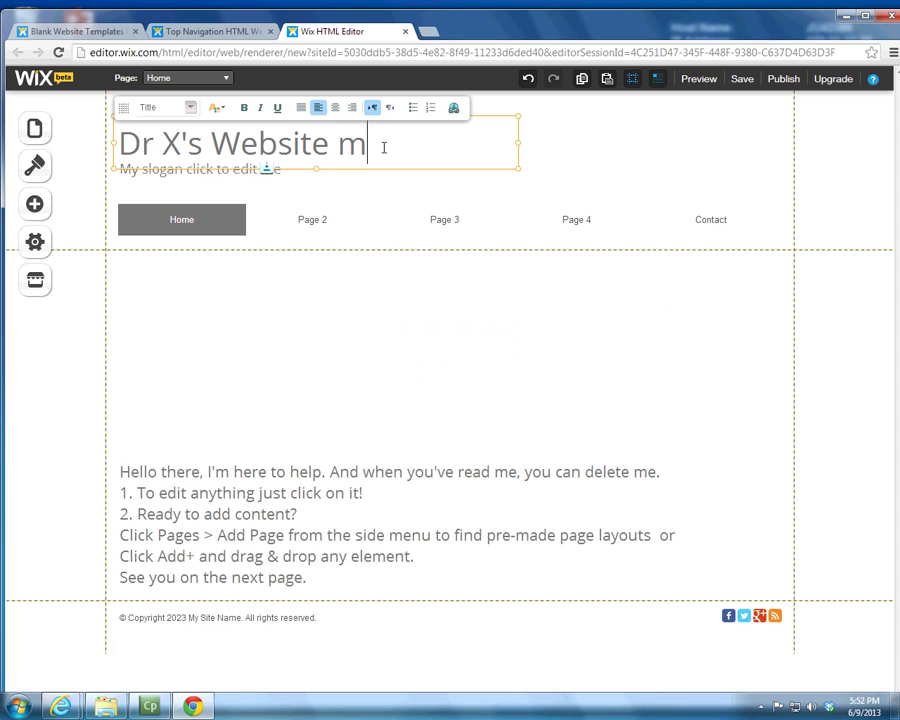
{"action": "key", "text": "BackSpace"}
{"action": "left_click", "coordinate": [276, 170]}
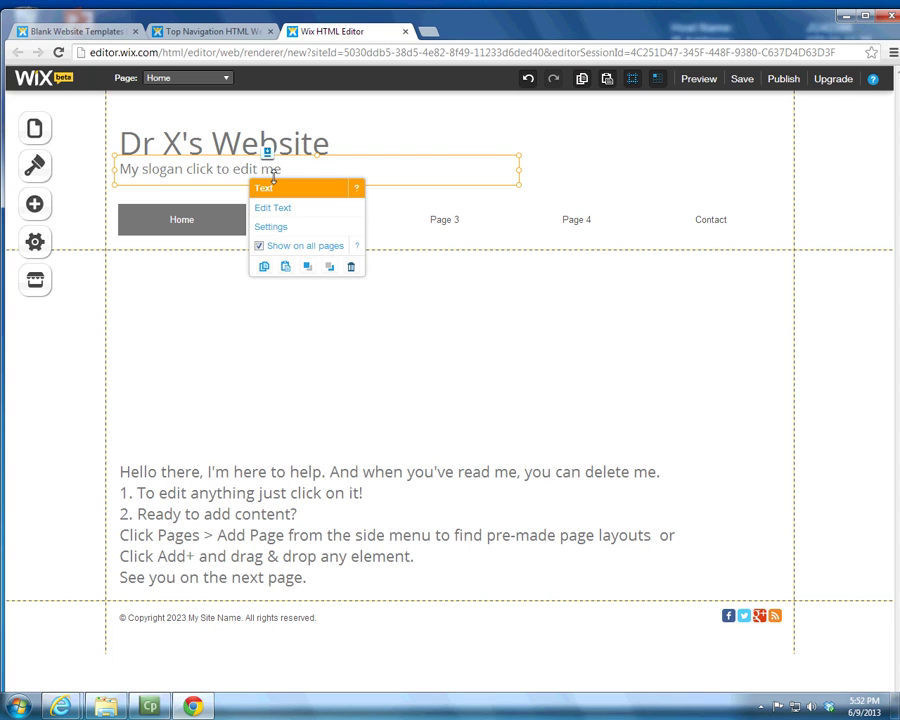
Step: Replace 'My slogan click to edit me' with 'Computing Sciences Rocks!!'
{"action": "left_click", "coordinate": [292, 166]}
{"action": "double_click", "coordinate": [292, 166]}
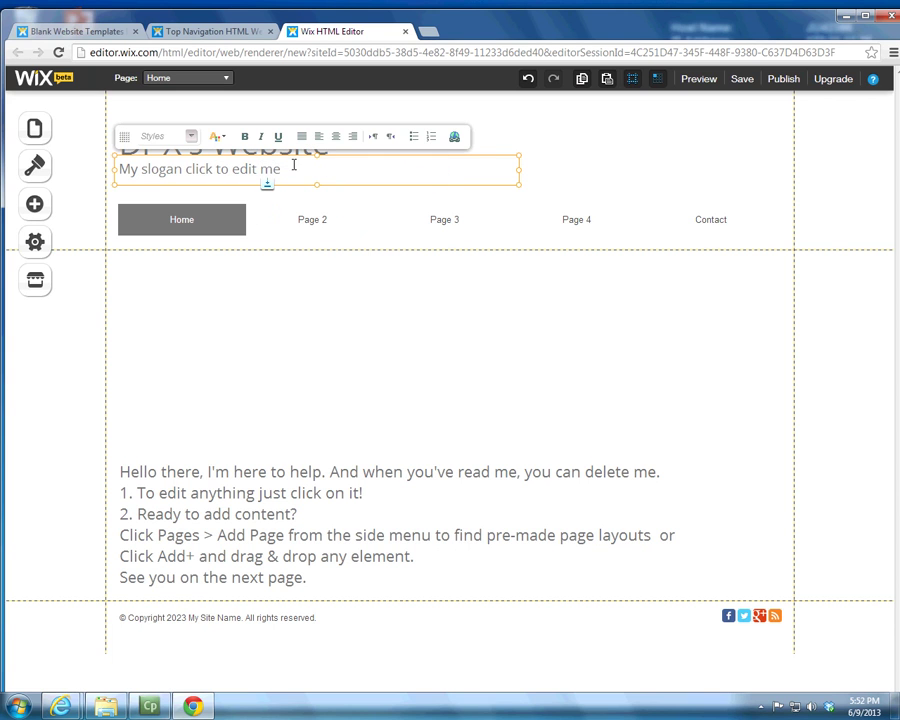
{"action": "left_click_drag", "start_coordinate": [286, 170], "coordinate": [125, 169]}
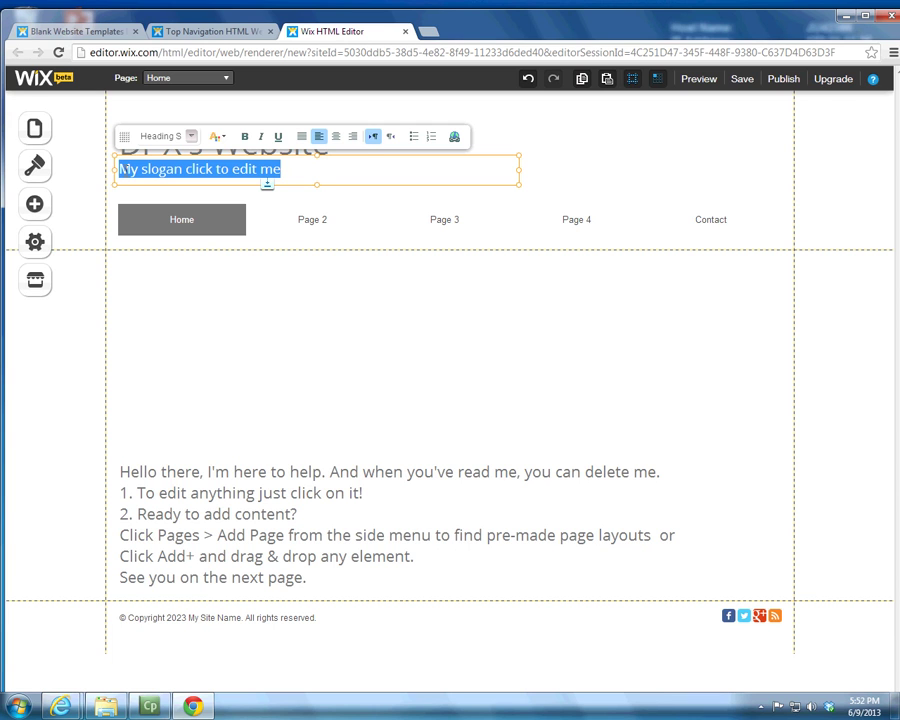
{"action": "type", "text": "Co"}
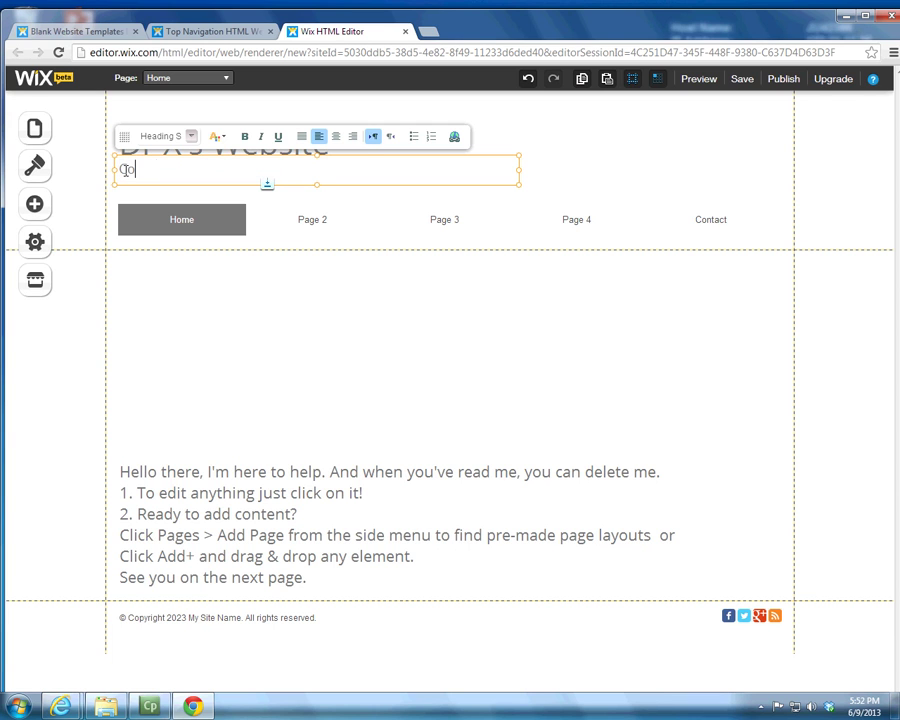
{"action": "type", "text": "mputing Sciences R"}
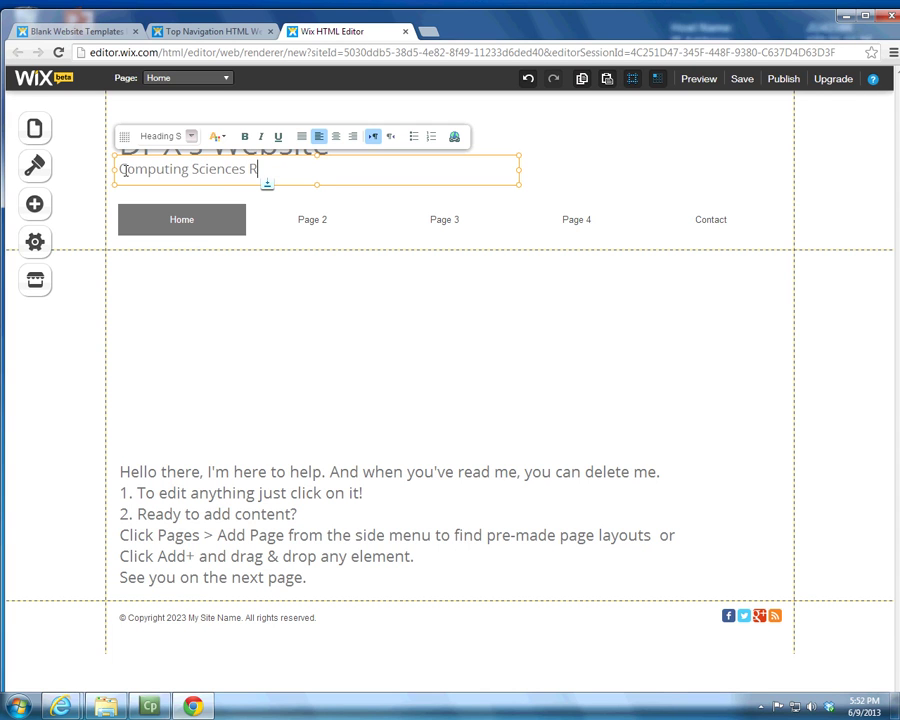
{"action": "type", "text": "ocks!!"}
{"action": "left_click", "coordinate": [350, 487]}
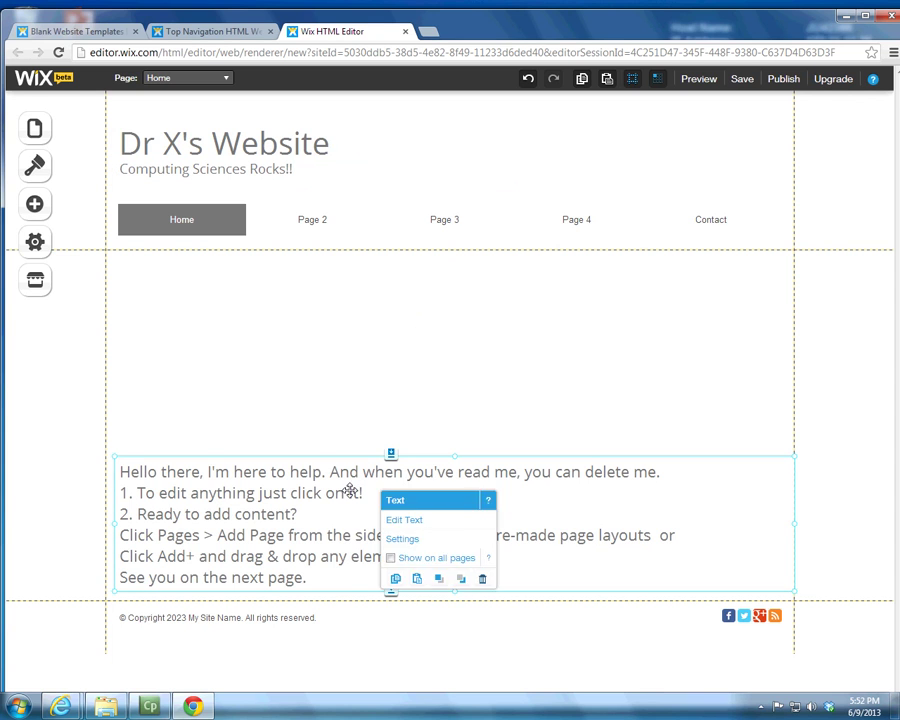
Step: Put the 'Hello there' welcome text box into Edit Text mode
{"action": "left_click", "coordinate": [297, 493]}
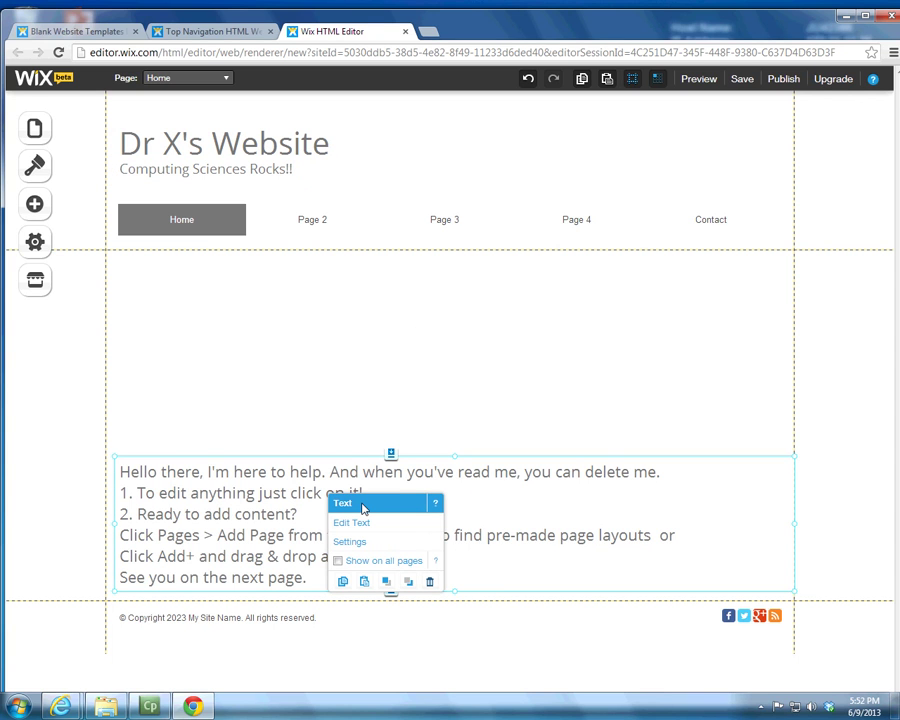
{"action": "left_click", "coordinate": [476, 483]}
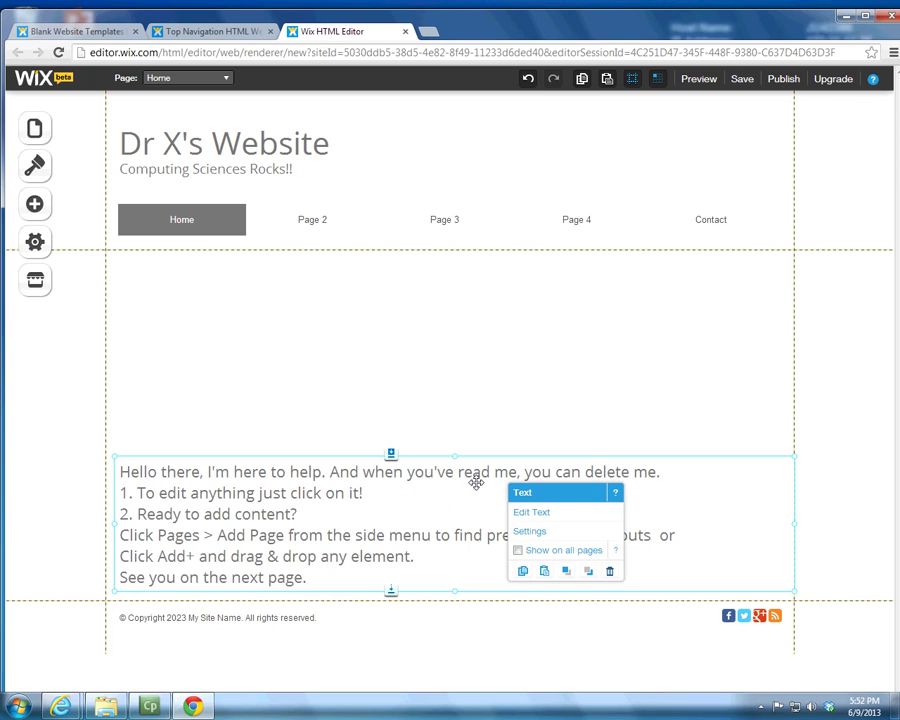
{"action": "left_click", "coordinate": [591, 514]}
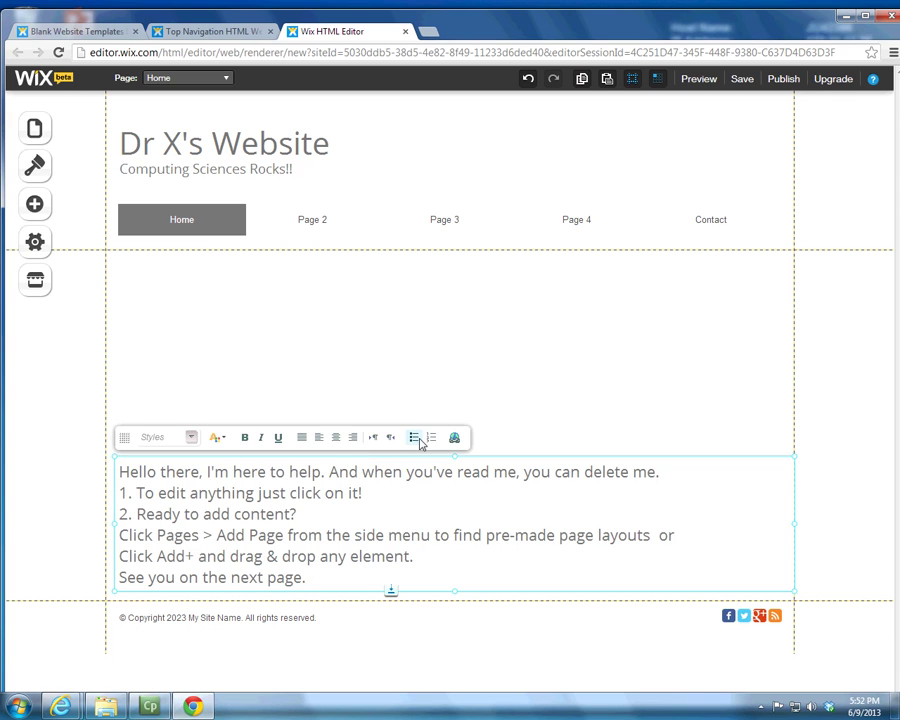
Step: Browse the text colour palette and Styles list without changes, then place the caret after the last line
{"action": "left_click", "coordinate": [216, 437]}
{"action": "left_click", "coordinate": [402, 492]}
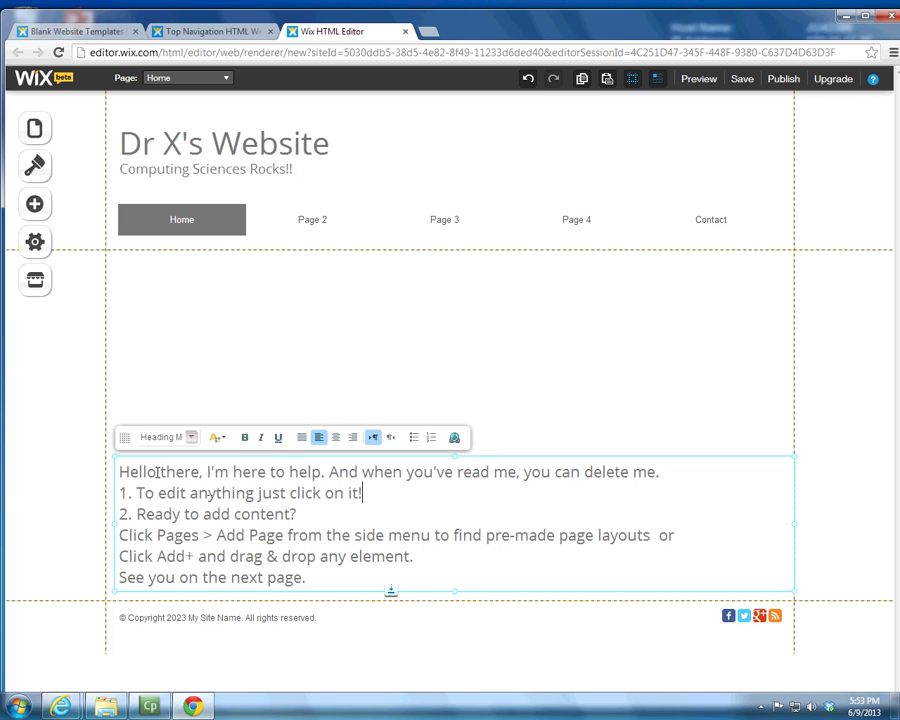
{"action": "left_click", "coordinate": [190, 437]}
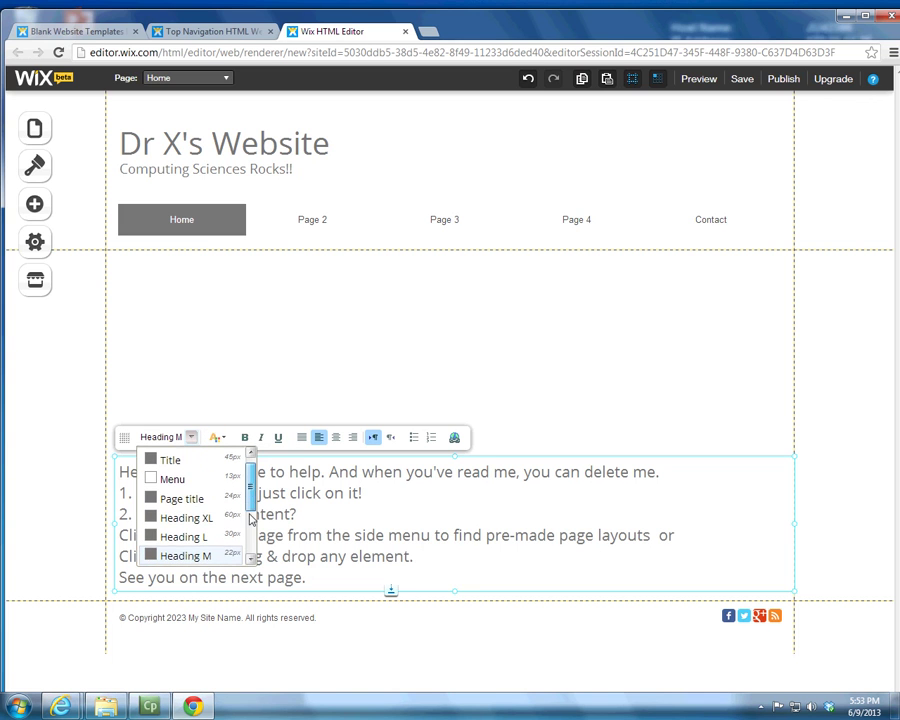
{"action": "scroll", "coordinate": [226, 507], "scroll_direction": "down", "scroll_amount": 2}
{"action": "scroll", "coordinate": [250, 502], "scroll_direction": "up", "scroll_amount": 2}
{"action": "left_click", "coordinate": [271, 493]}
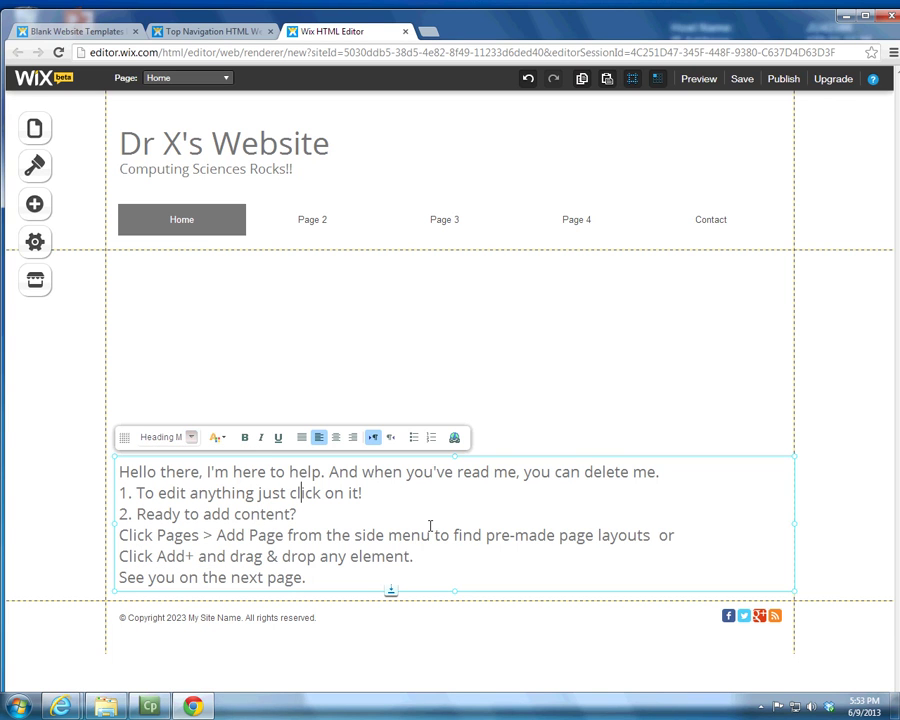
{"action": "left_click", "coordinate": [338, 581]}
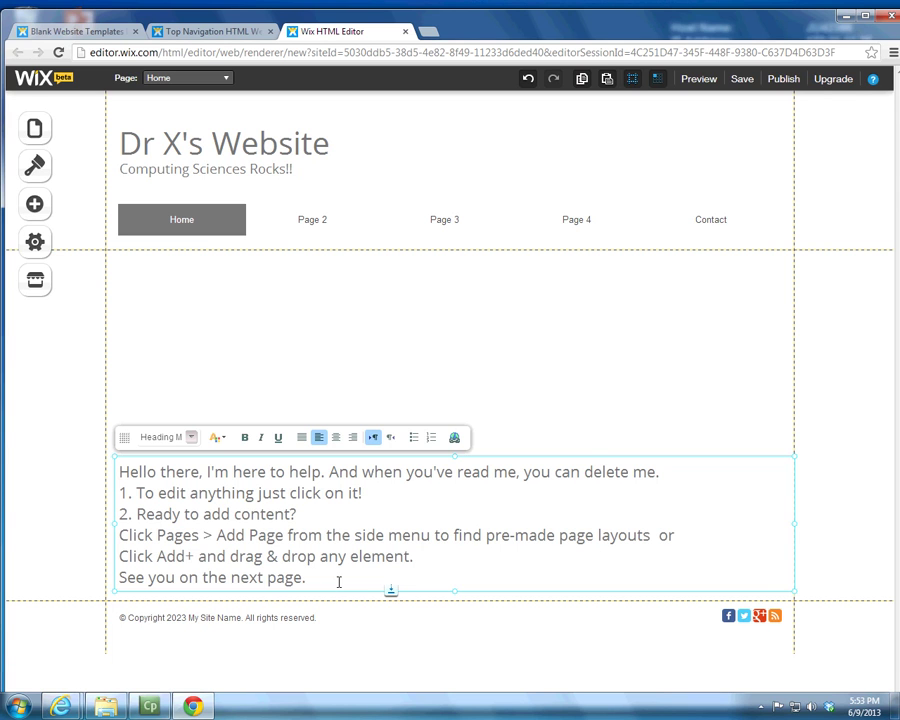
Step: Rewrite the welcome paragraph as 'Hello, I am Dr. X. Welcome to my website.'
{"action": "left_click_drag", "start_coordinate": [329, 580], "coordinate": [203, 471]}
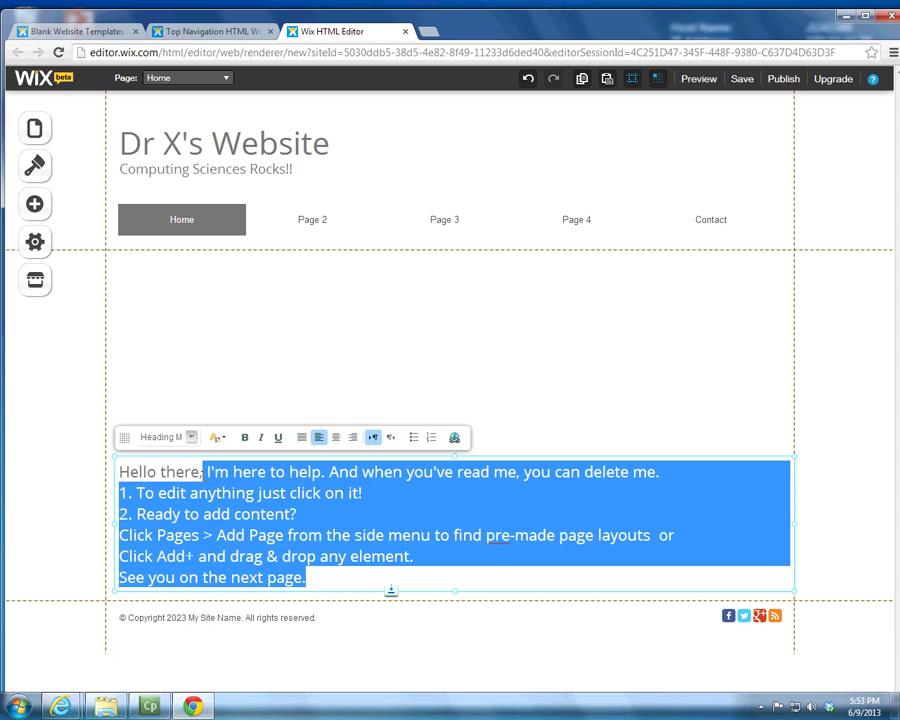
{"action": "key", "text": "BackSpace"}
{"action": "key", "text": "BackSpace"}
{"action": "key", "text": "BackSpace"}
{"action": "key", "text": "BackSpace"}
{"action": "key", "text": "BackSpace"}
{"action": "key", "text": "BackSpace"}
{"action": "key", "text": "BackSpace"}
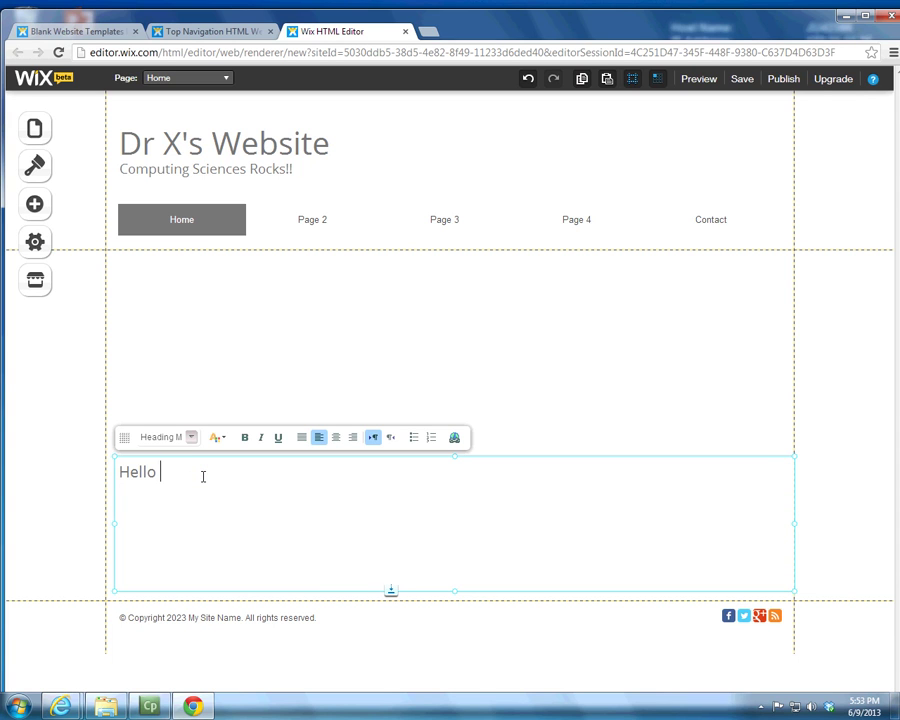
{"action": "type", "text": ", I am Dr. X. Welcome to my "}
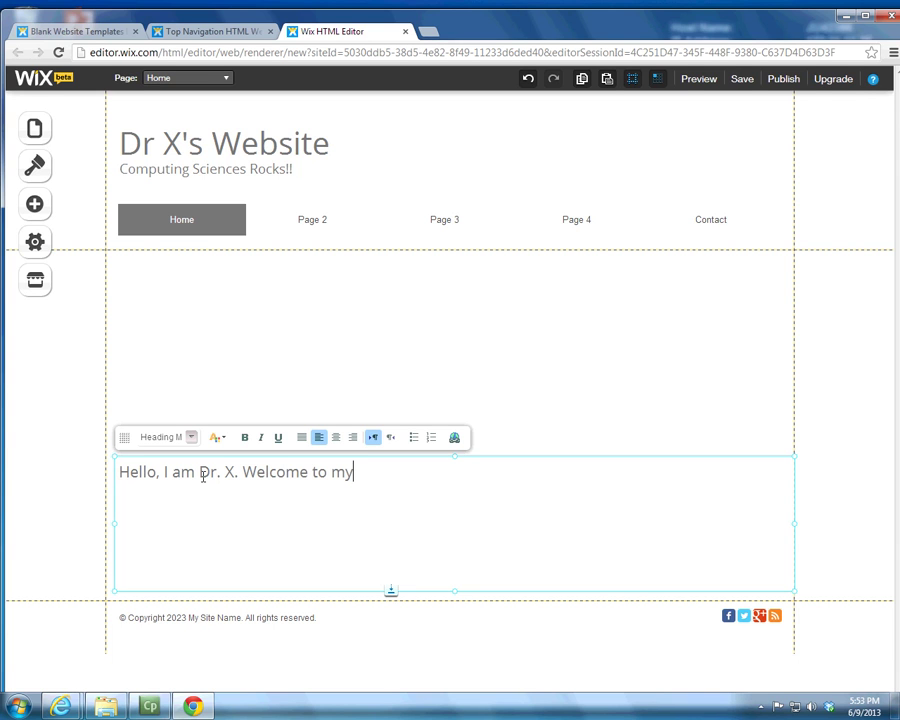
{"action": "type", "text": "website."}
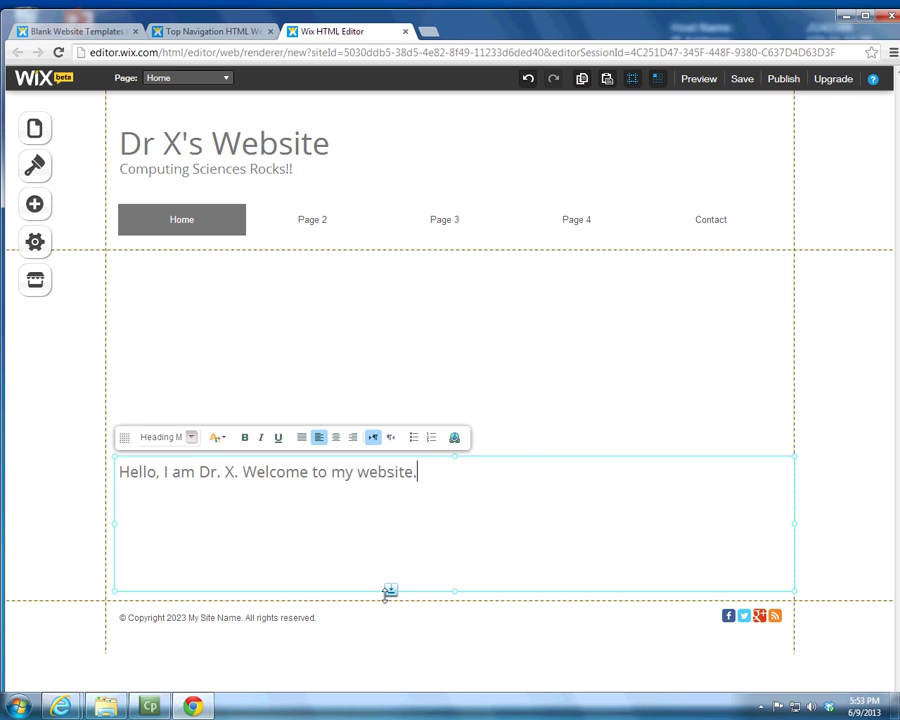
{"action": "left_click", "coordinate": [453, 647]}
{"action": "left_click", "coordinate": [424, 512]}
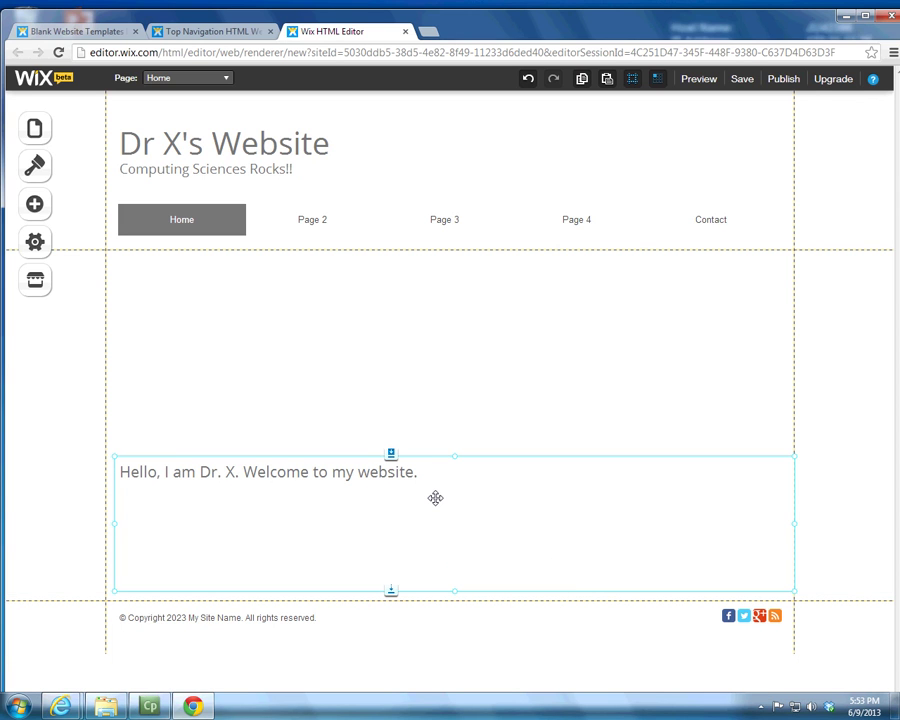
Step: Move the 'Hello, I am Dr. X' line up beneath the menu bar and centre-align it
{"action": "left_click_drag", "start_coordinate": [436, 496], "coordinate": [434, 306]}
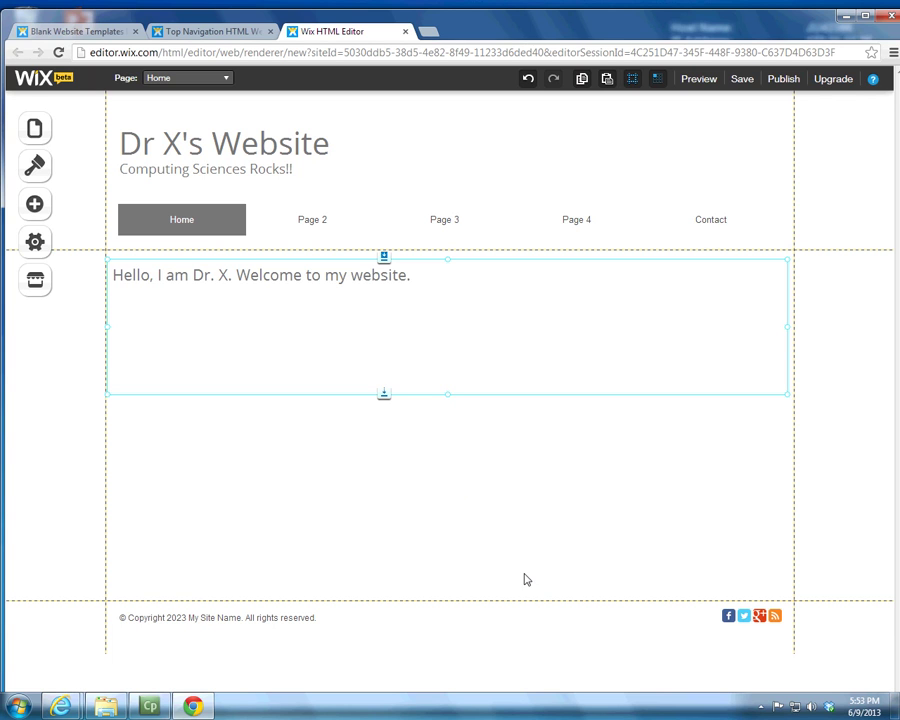
{"action": "left_click", "coordinate": [426, 308]}
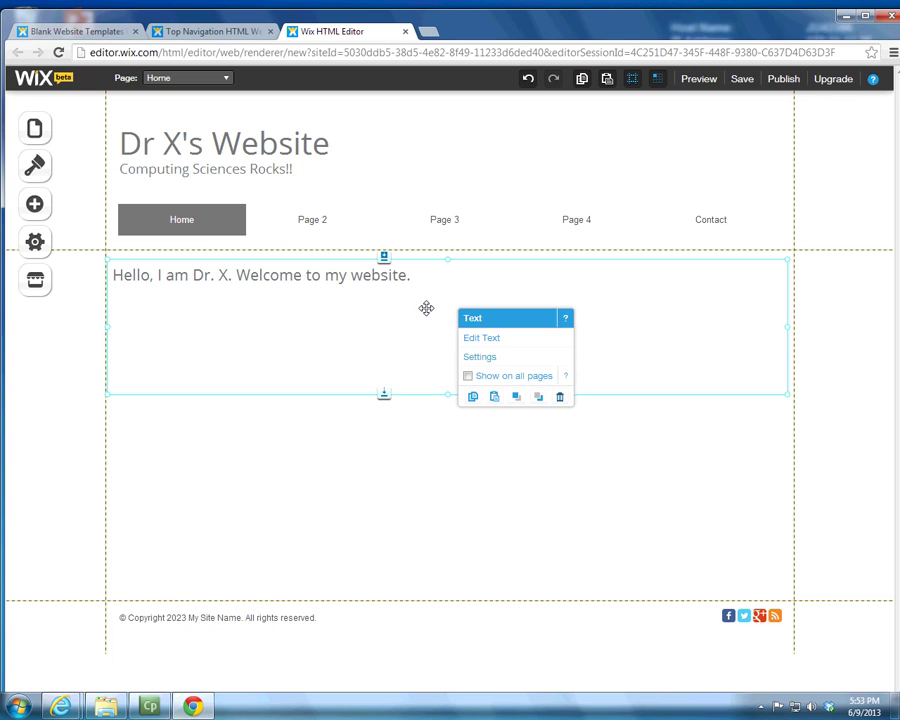
{"action": "left_click", "coordinate": [484, 338]}
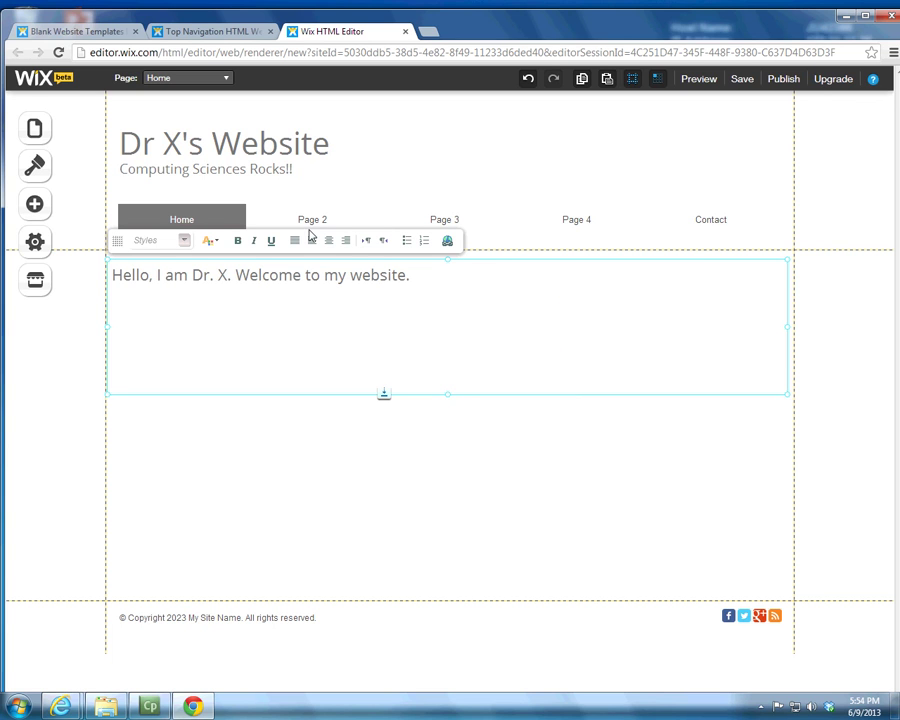
{"action": "left_click", "coordinate": [328, 243]}
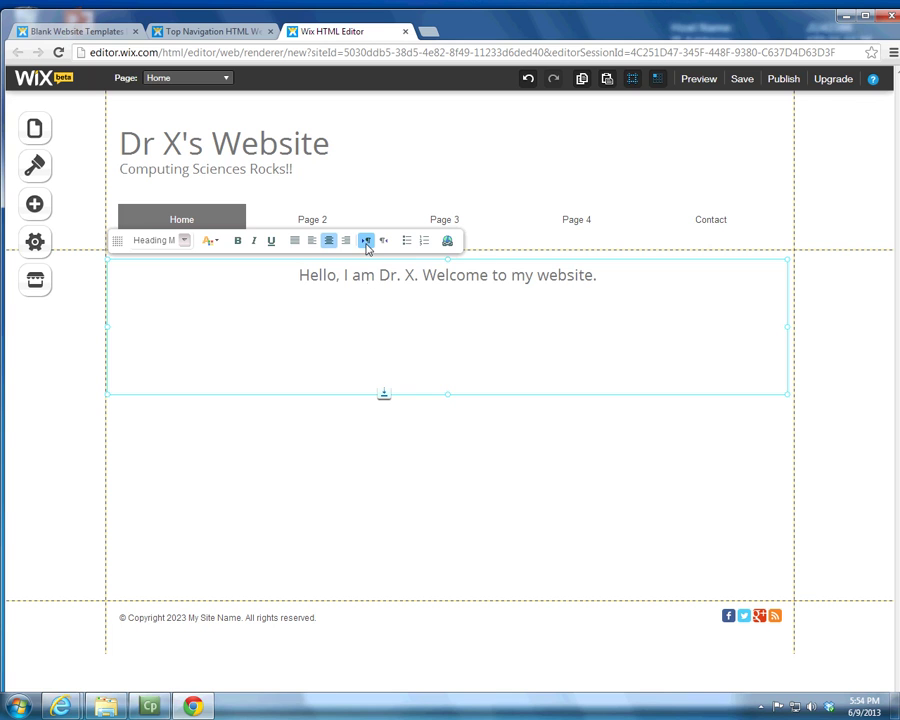
{"action": "left_click", "coordinate": [460, 474]}
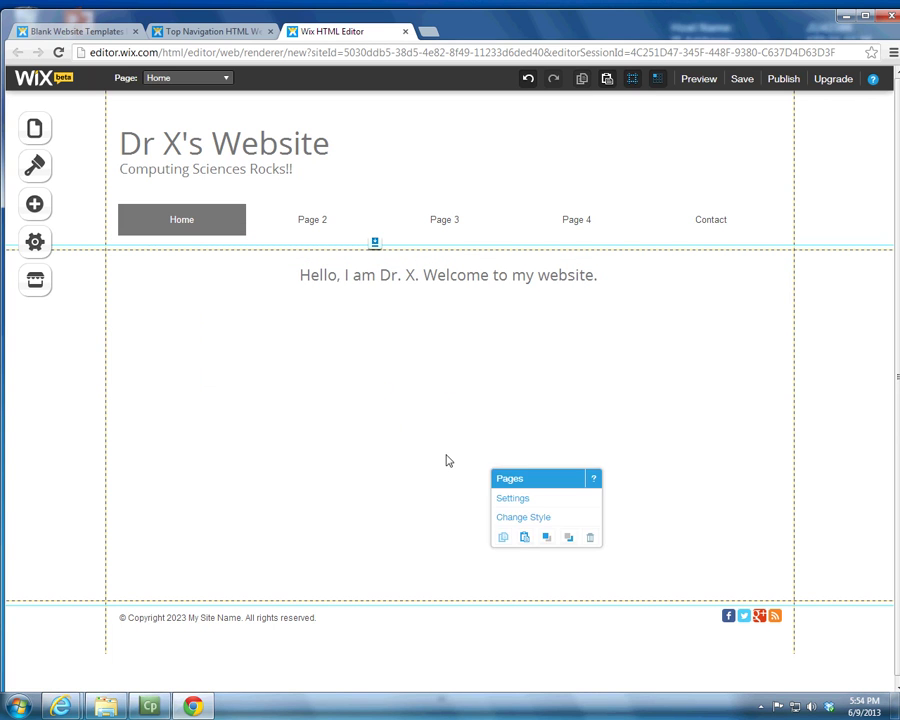
Step: Add a plain flower image to the page and move it down, clear of the welcome text
{"action": "left_click", "coordinate": [48, 204]}
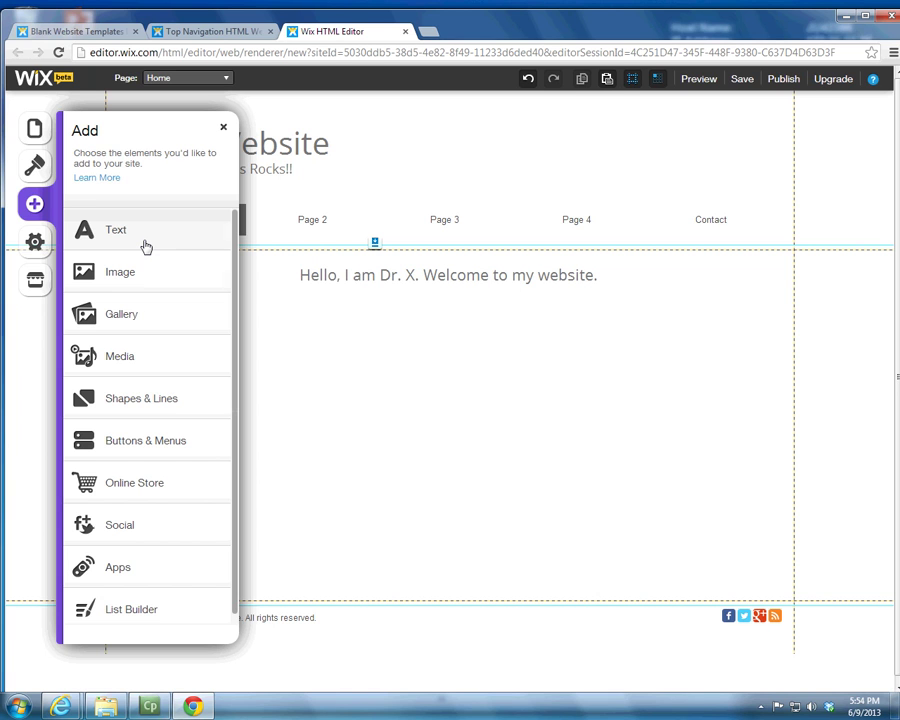
{"action": "left_click", "coordinate": [113, 273]}
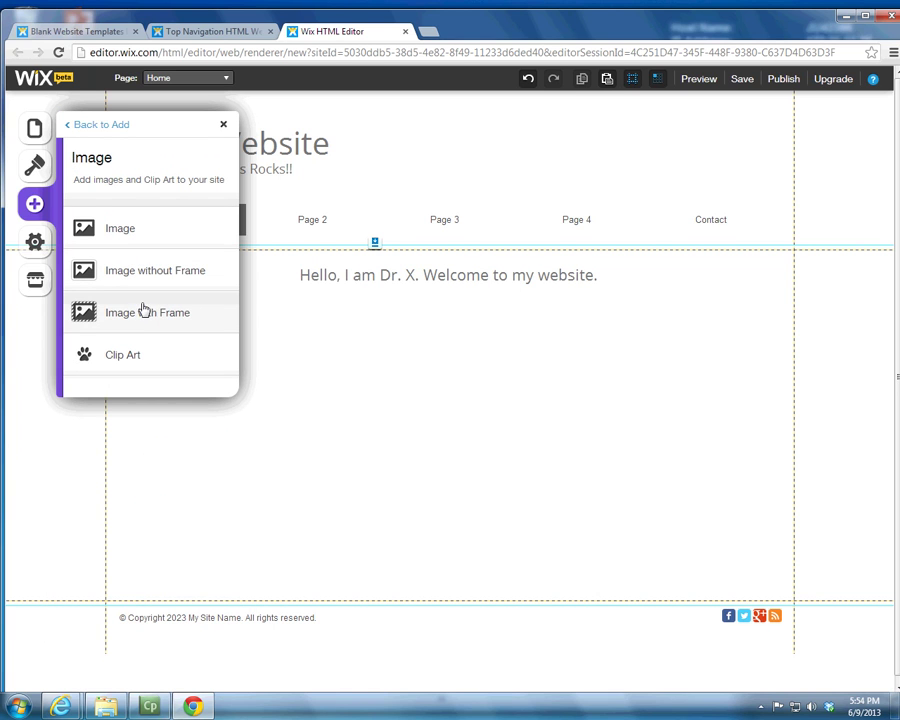
{"action": "left_click", "coordinate": [125, 233]}
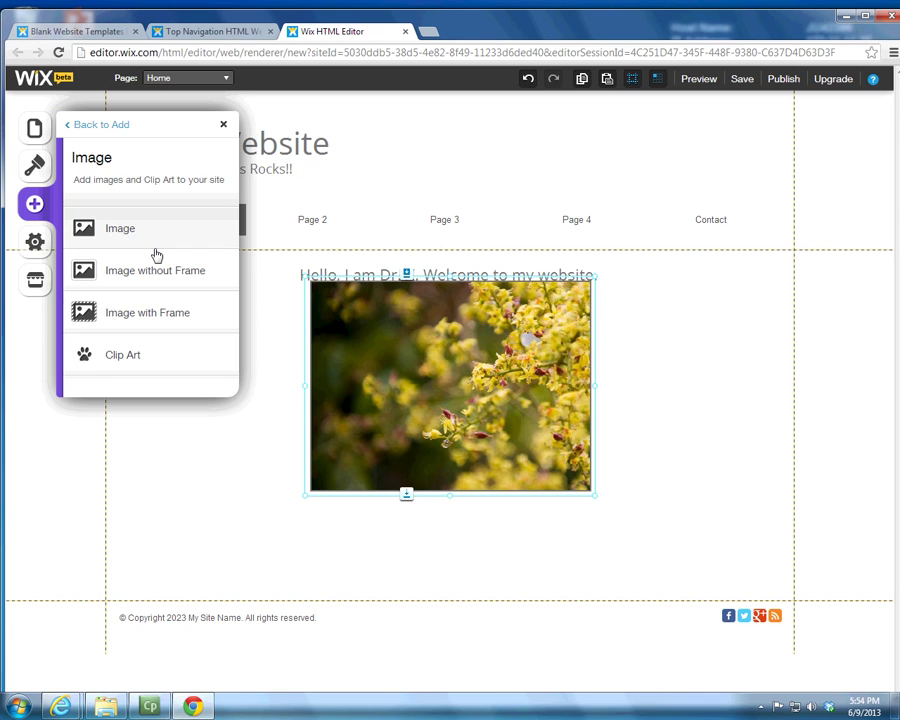
{"action": "left_click", "coordinate": [427, 438]}
{"action": "left_click_drag", "start_coordinate": [427, 436], "coordinate": [422, 459]}
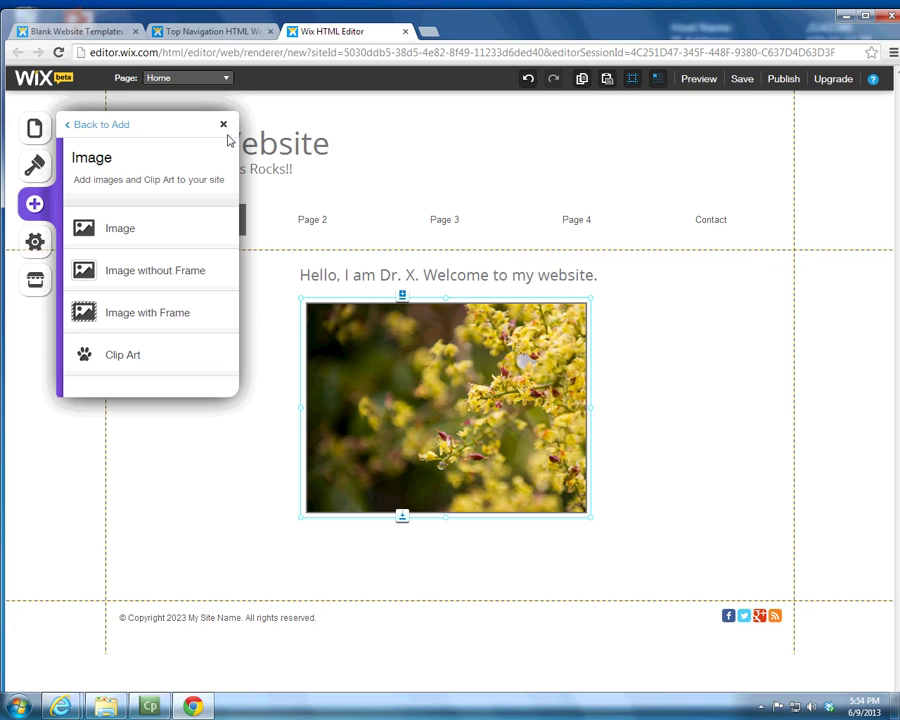
{"action": "left_click", "coordinate": [223, 124]}
Step: Shrink the welcome text box so its bottom edge ends above the flower photo
{"action": "left_click", "coordinate": [507, 444]}
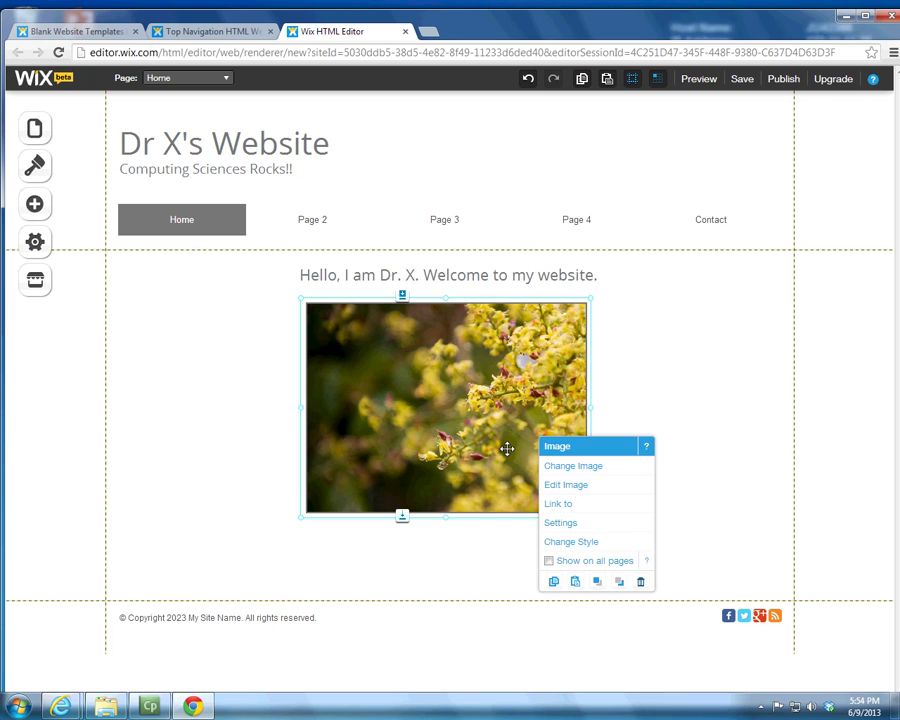
{"action": "left_click", "coordinate": [507, 275]}
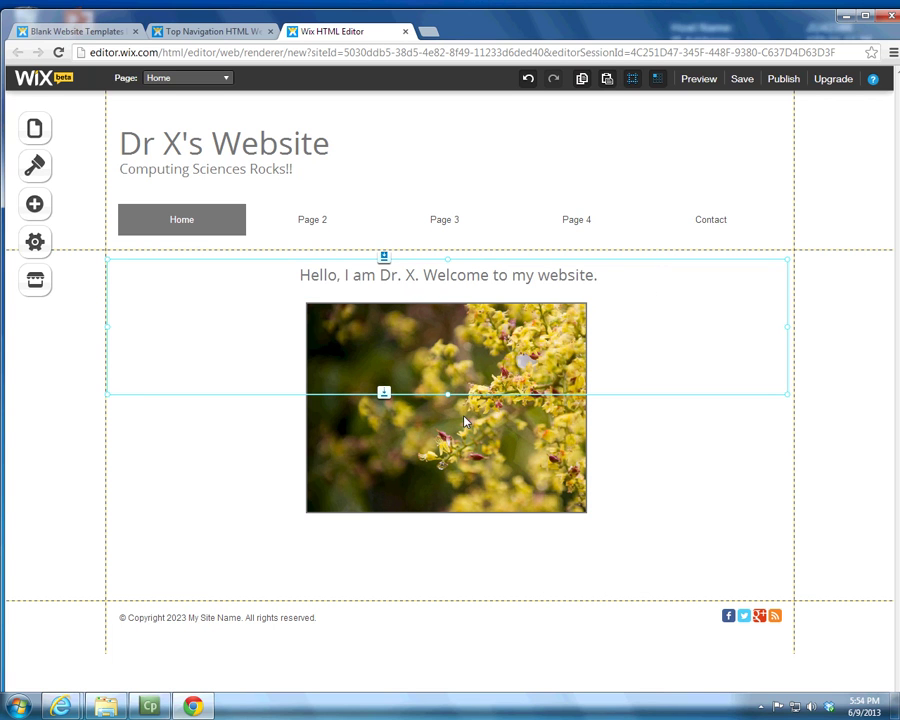
{"action": "left_click_drag", "start_coordinate": [448, 393], "coordinate": [454, 299]}
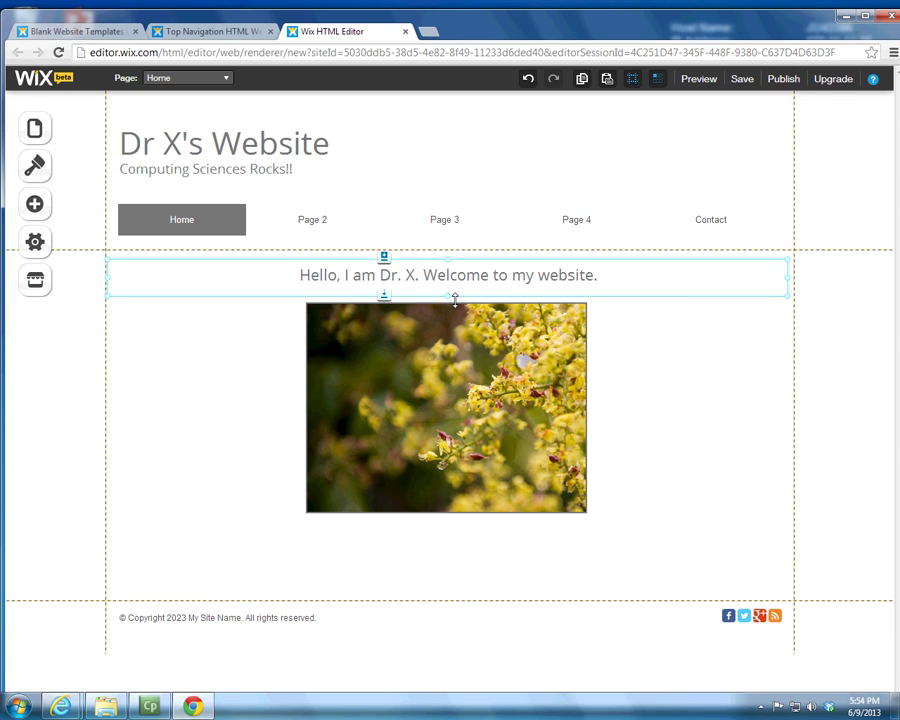
{"action": "left_click", "coordinate": [444, 403]}
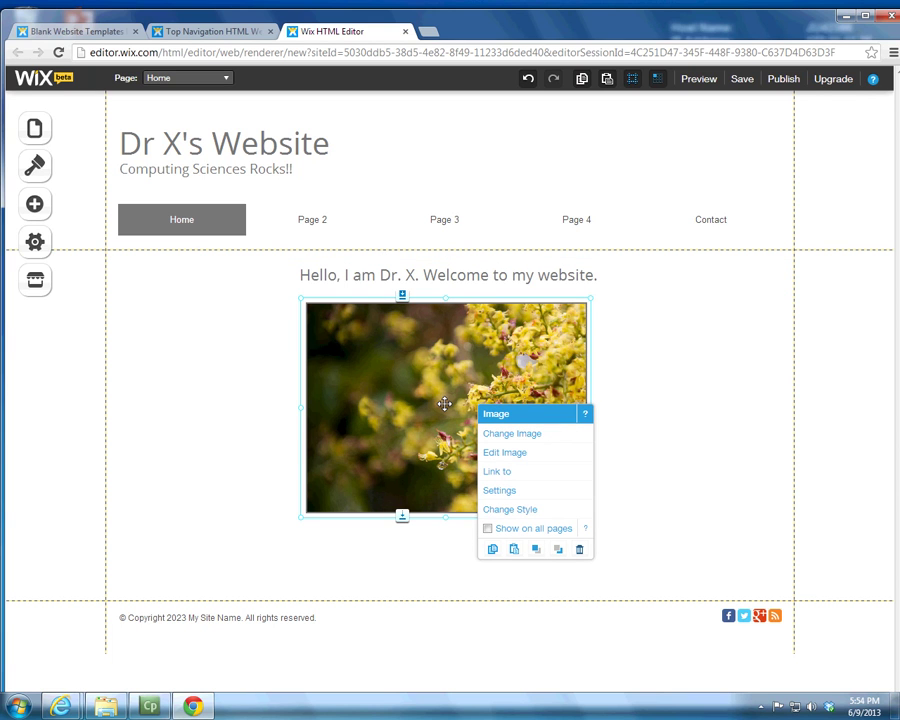
Step: Upload the halloween banners picture from Sample Pictures to the image gallery
{"action": "left_click", "coordinate": [519, 436]}
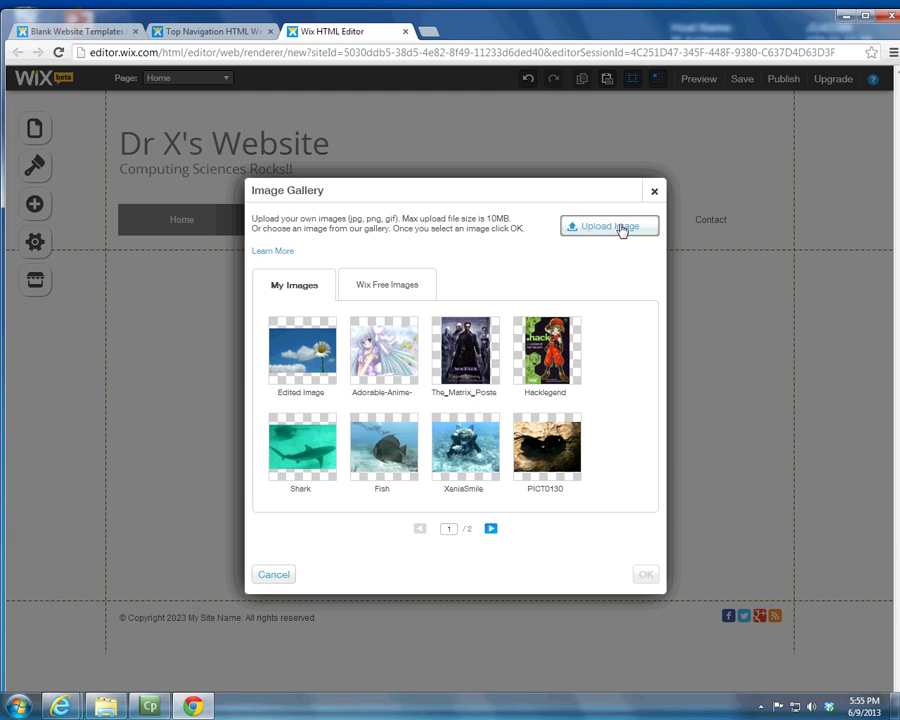
{"action": "left_click", "coordinate": [622, 230]}
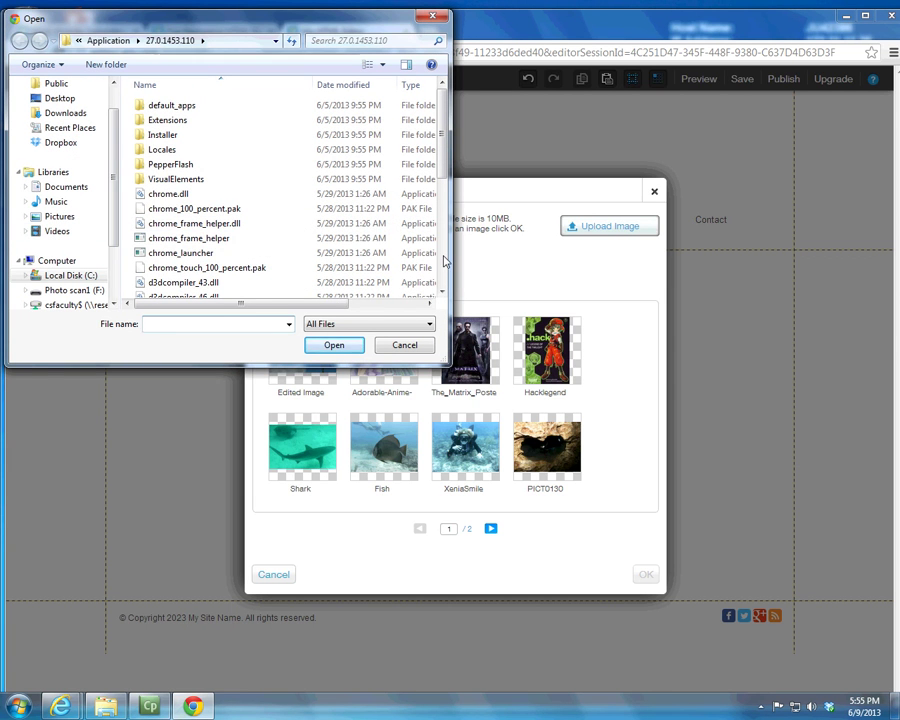
{"action": "left_click", "coordinate": [70, 217]}
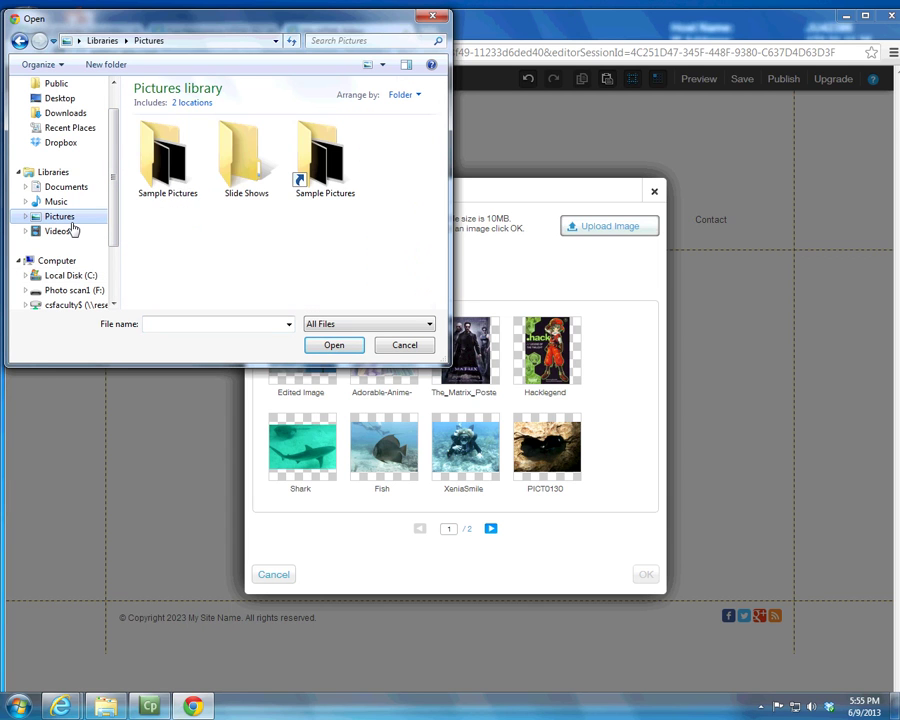
{"action": "double_click", "coordinate": [180, 172]}
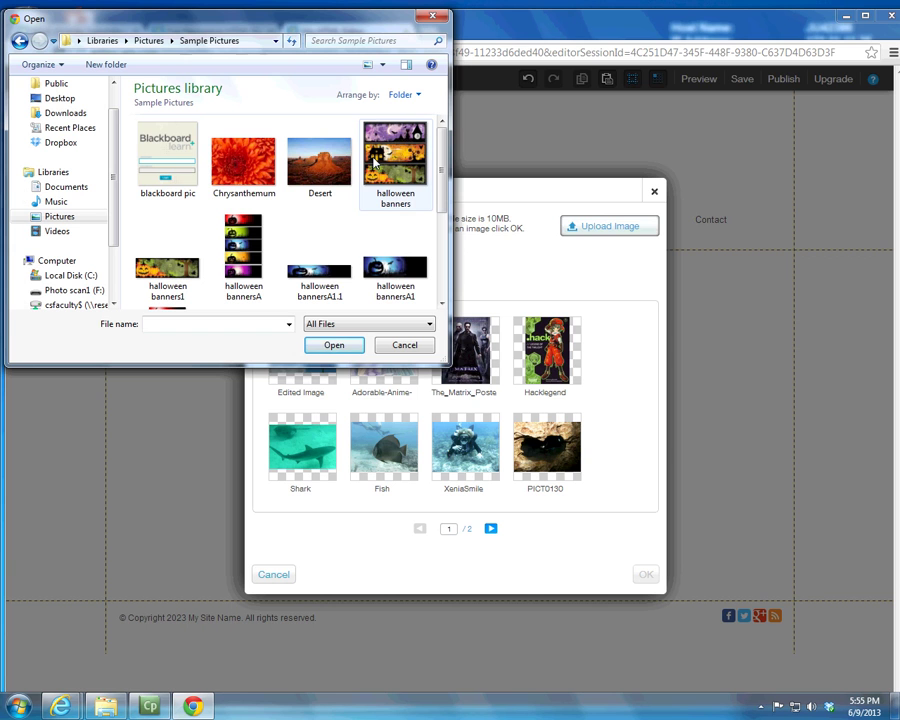
{"action": "left_click", "coordinate": [378, 155]}
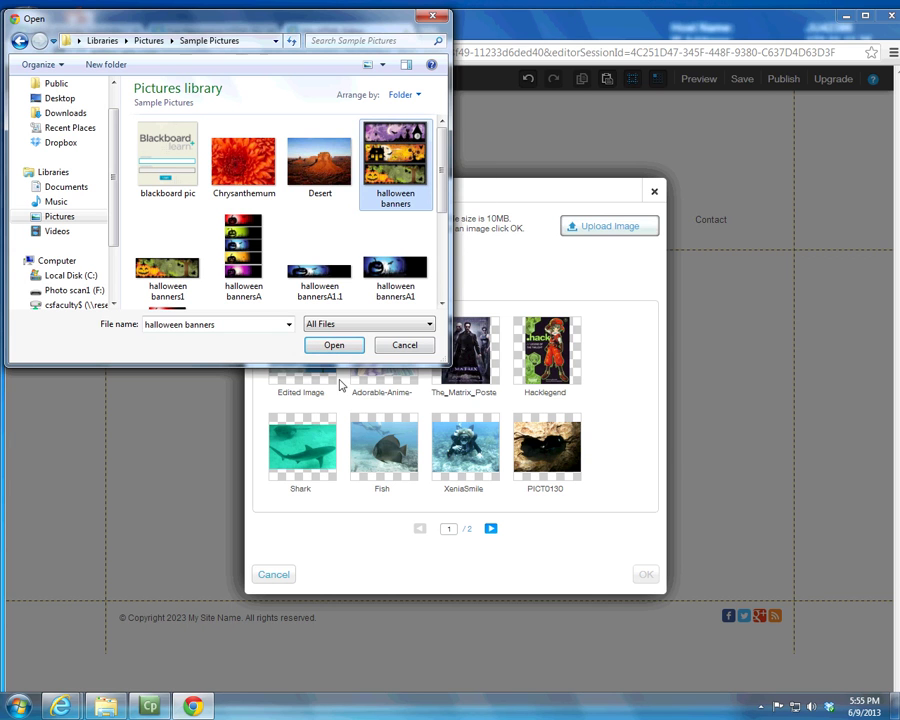
{"action": "left_click", "coordinate": [338, 347]}
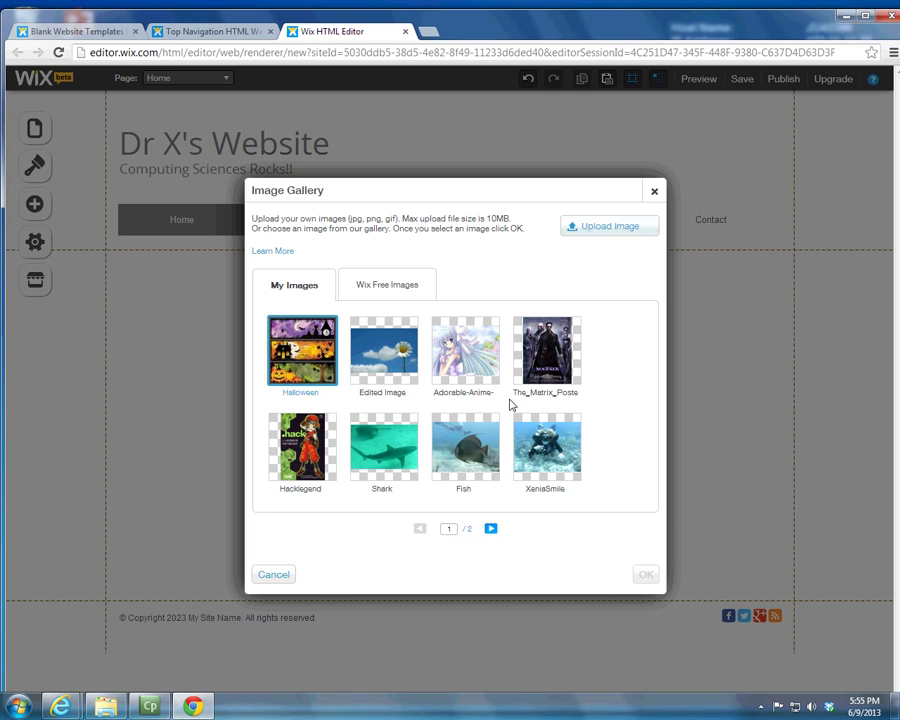
Step: Replace the flower photo with the 100_2151 photo from the gallery's second page
{"action": "left_click", "coordinate": [491, 529]}
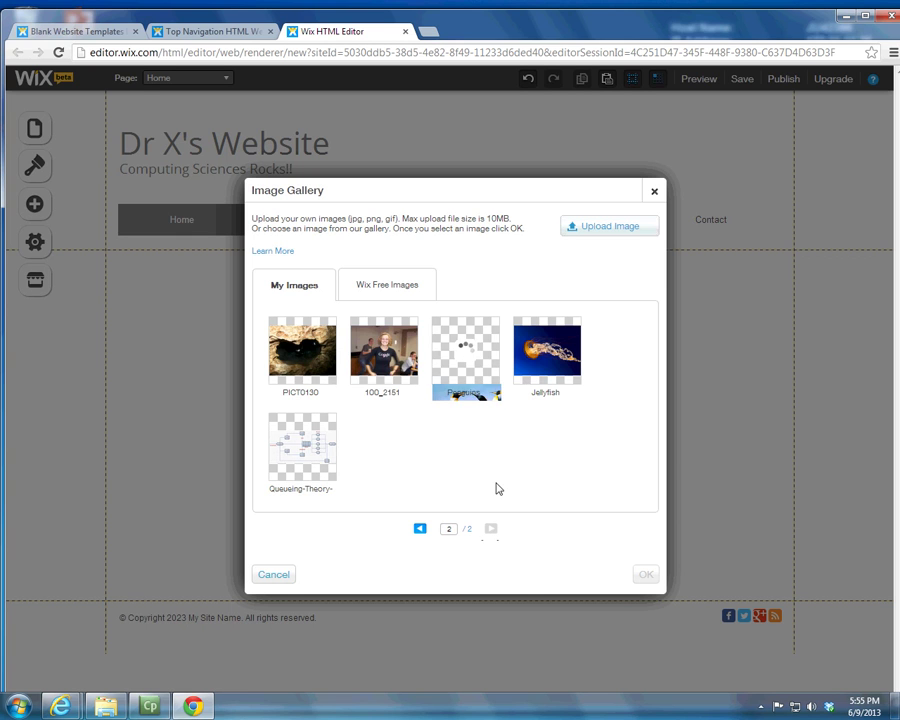
{"action": "left_click", "coordinate": [354, 345]}
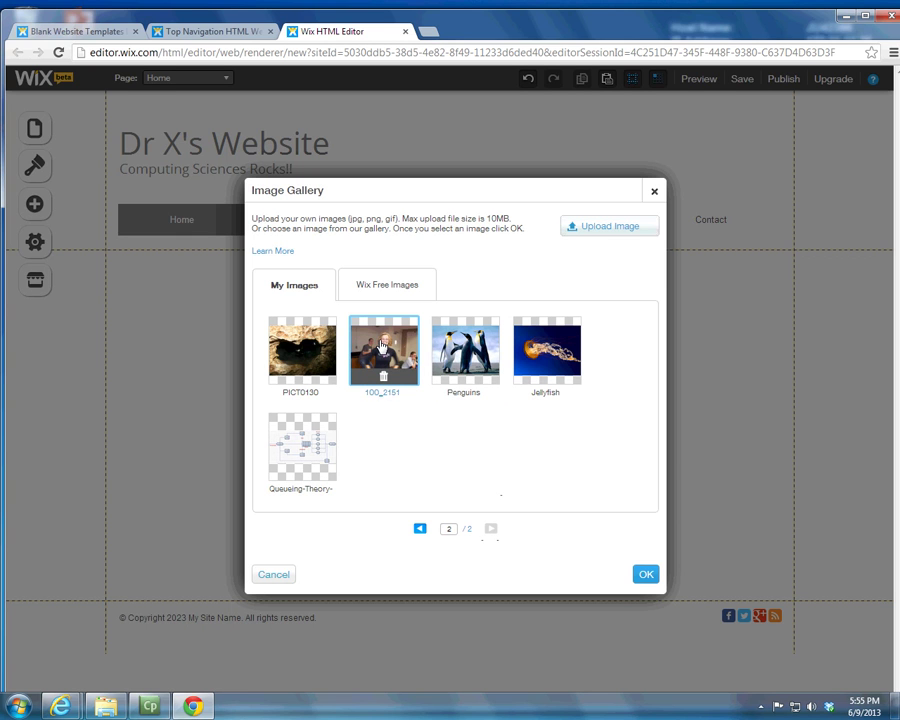
{"action": "left_click", "coordinate": [640, 573]}
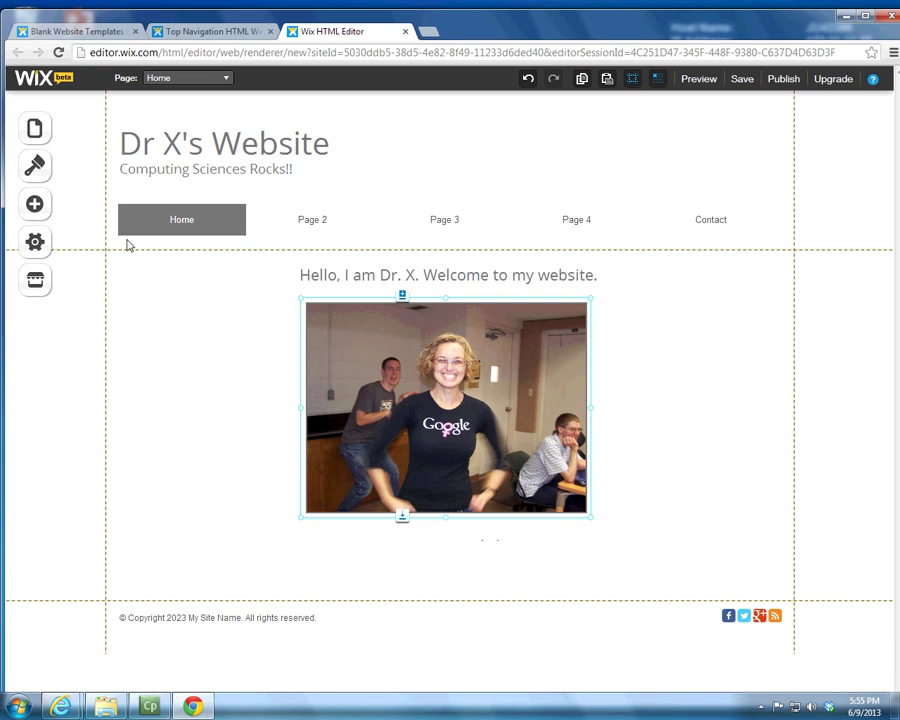
Step: Try the green geometric pattern preset as the page background
{"action": "left_click", "coordinate": [35, 211]}
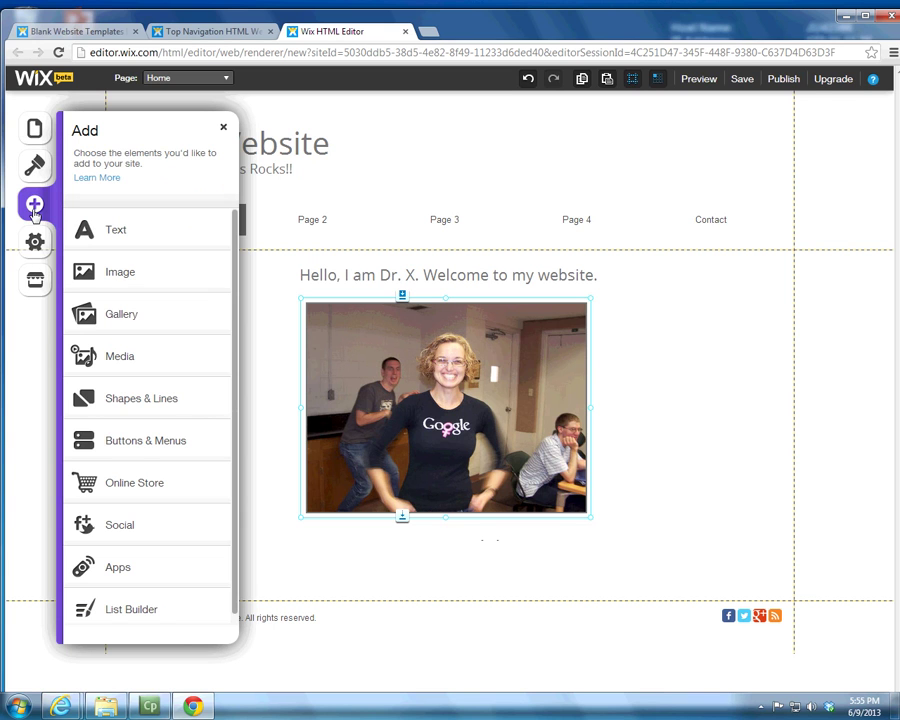
{"action": "left_click", "coordinate": [36, 140]}
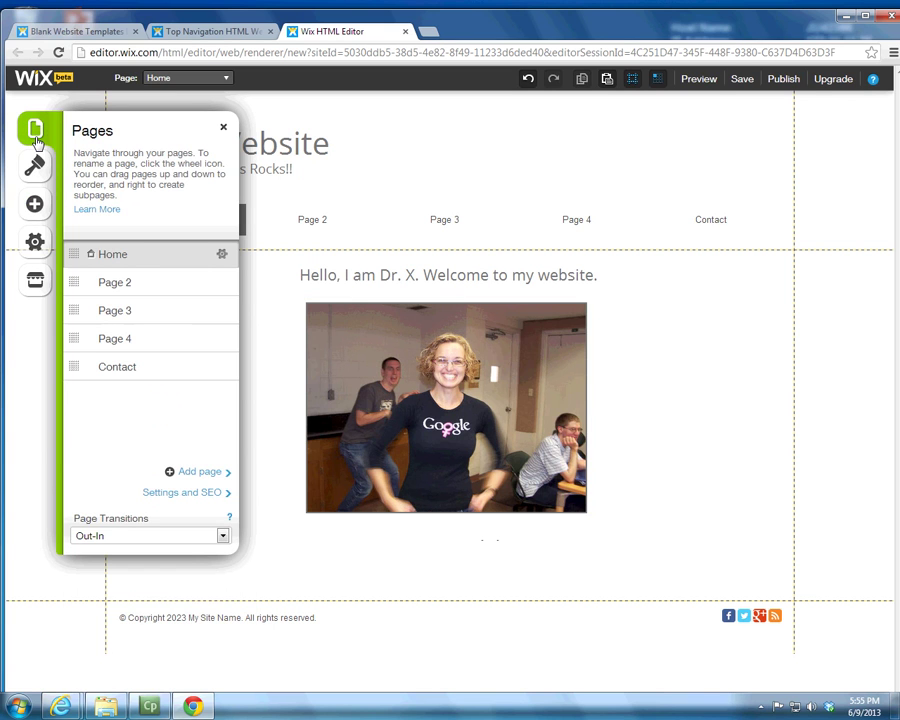
{"action": "left_click", "coordinate": [38, 168]}
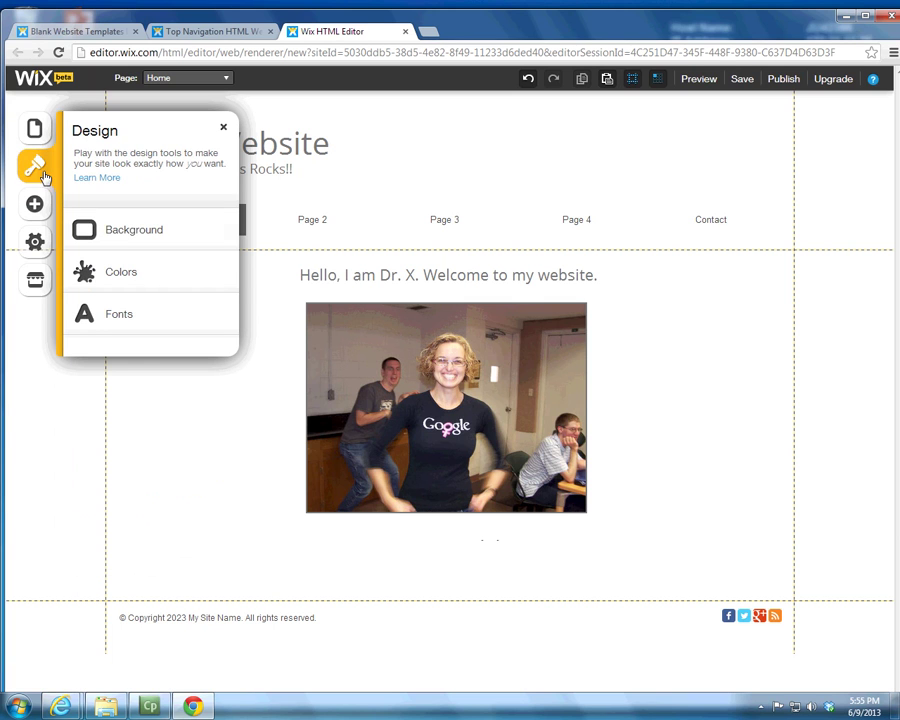
{"action": "left_click", "coordinate": [102, 240]}
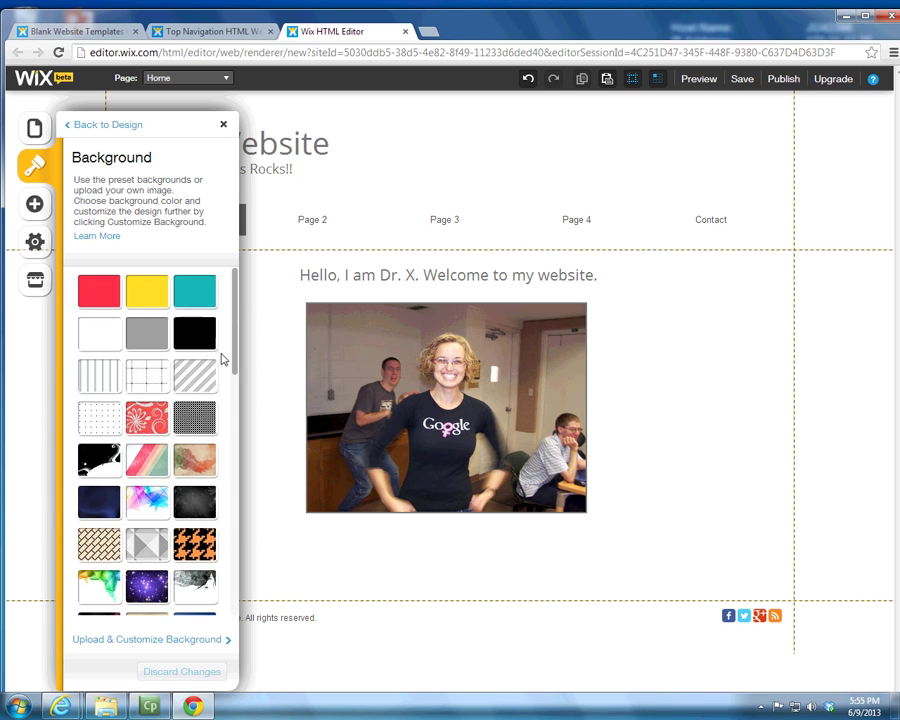
{"action": "scroll", "coordinate": [137, 403], "scroll_direction": "down", "scroll_amount": 2}
{"action": "scroll", "coordinate": [140, 402], "scroll_direction": "down", "scroll_amount": 2}
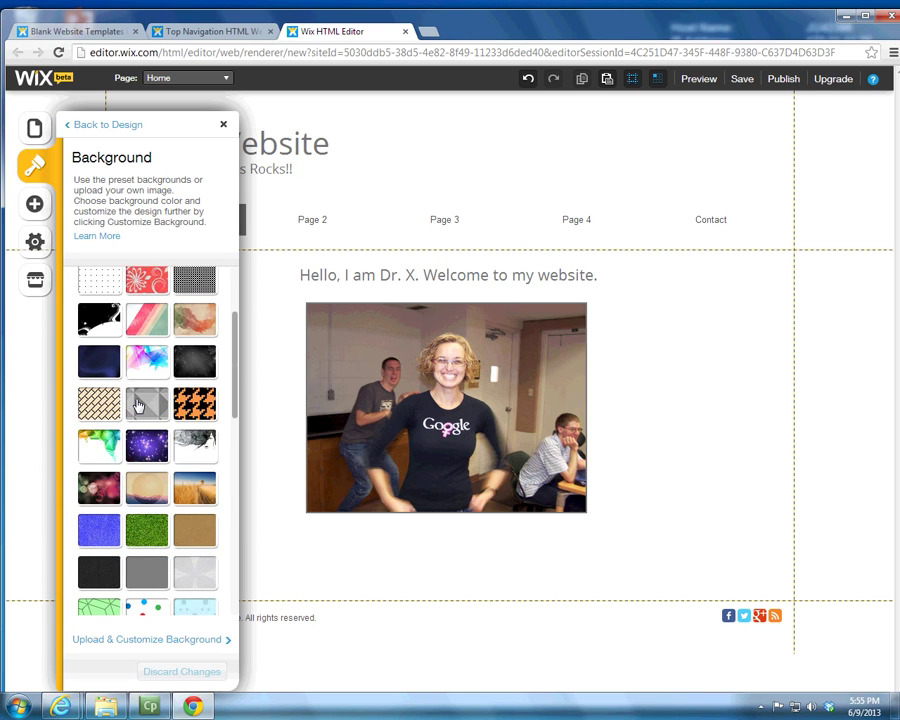
{"action": "scroll", "coordinate": [142, 400], "scroll_direction": "down", "scroll_amount": 2}
{"action": "scroll", "coordinate": [205, 370], "scroll_direction": "down", "scroll_amount": 2}
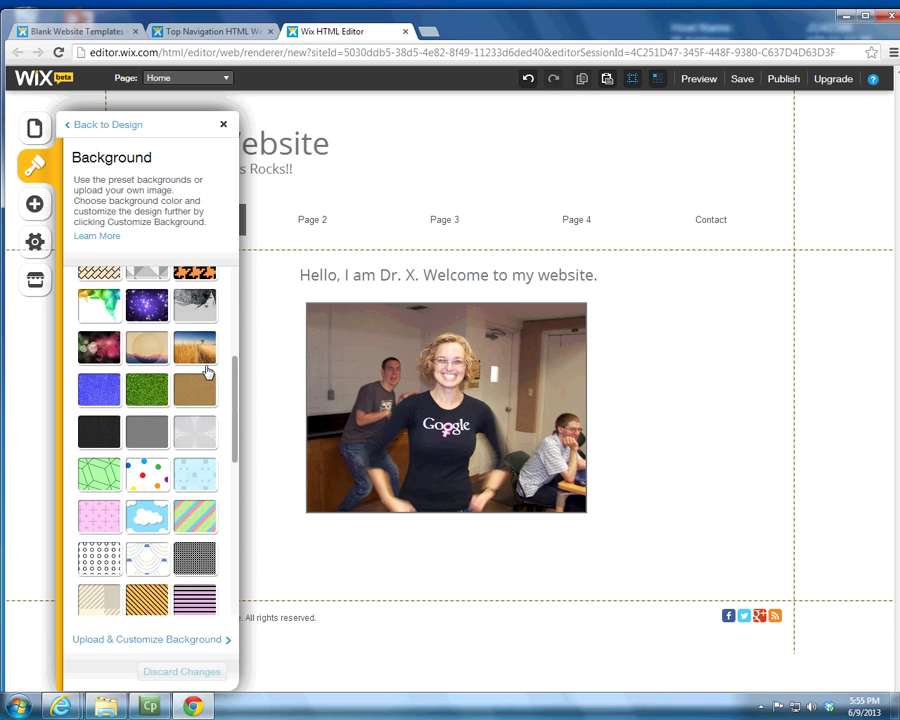
{"action": "scroll", "coordinate": [207, 372], "scroll_direction": "down", "scroll_amount": 2}
{"action": "scroll", "coordinate": [209, 370], "scroll_direction": "down", "scroll_amount": 2}
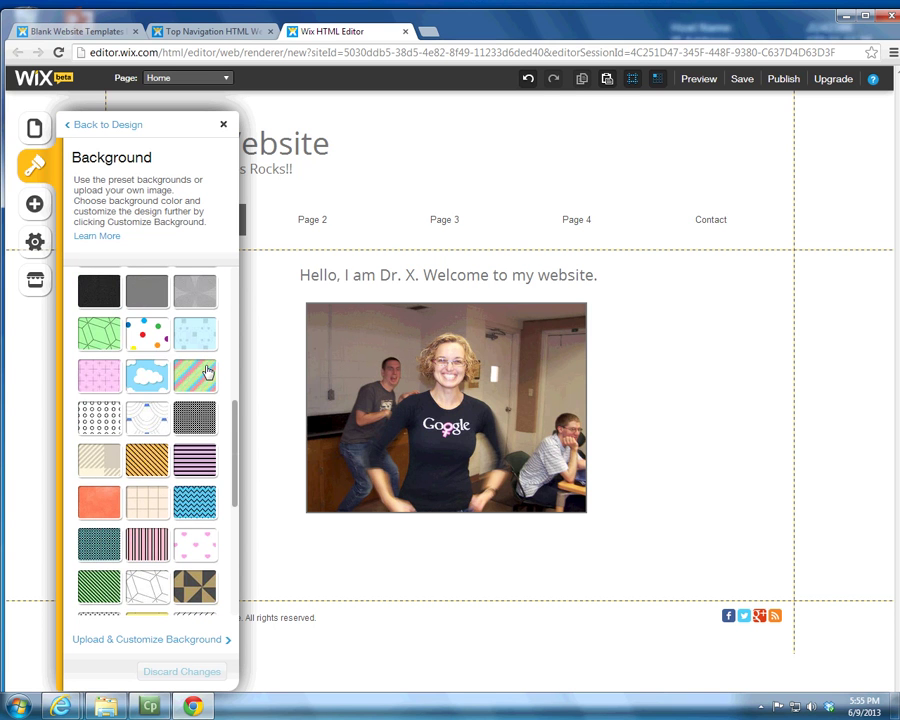
{"action": "left_click", "coordinate": [101, 342]}
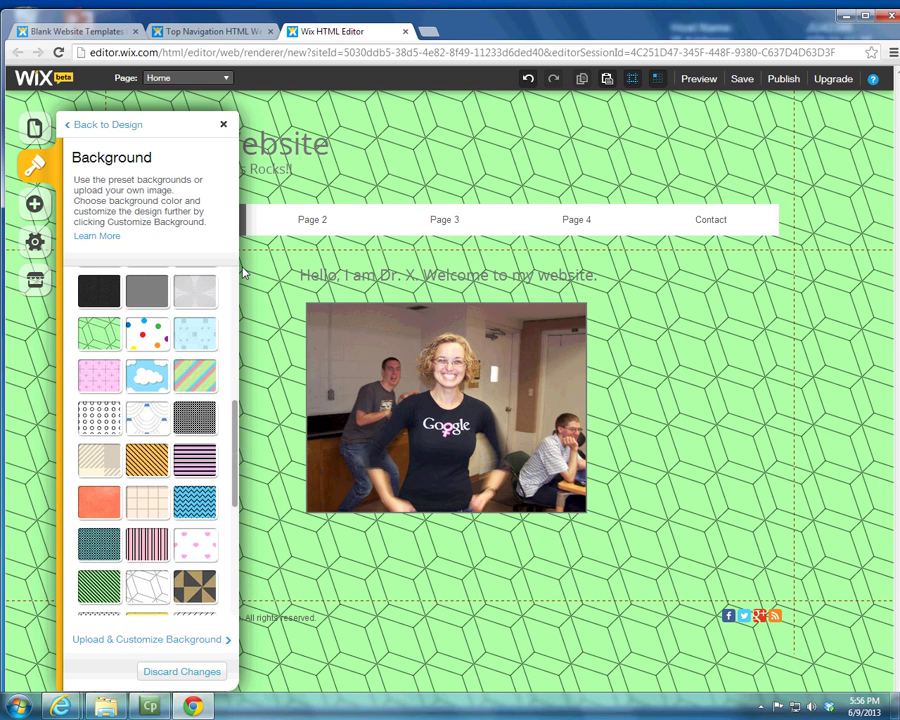
{"action": "left_click", "coordinate": [224, 126]}
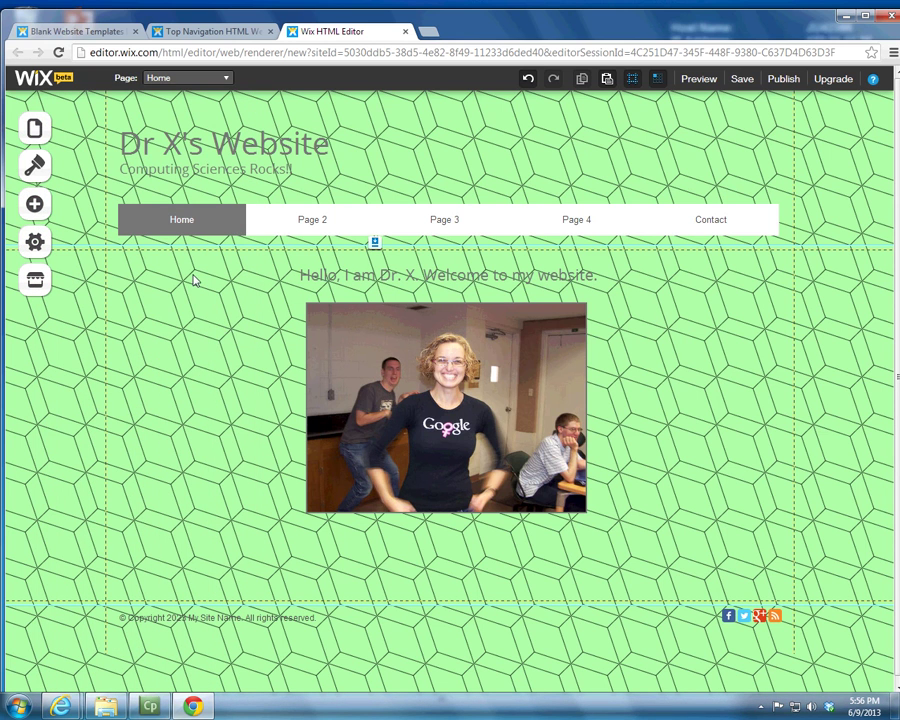
Step: Switch the background to the colourful triangles preset, dismissing the save prompt
{"action": "left_click", "coordinate": [34, 170]}
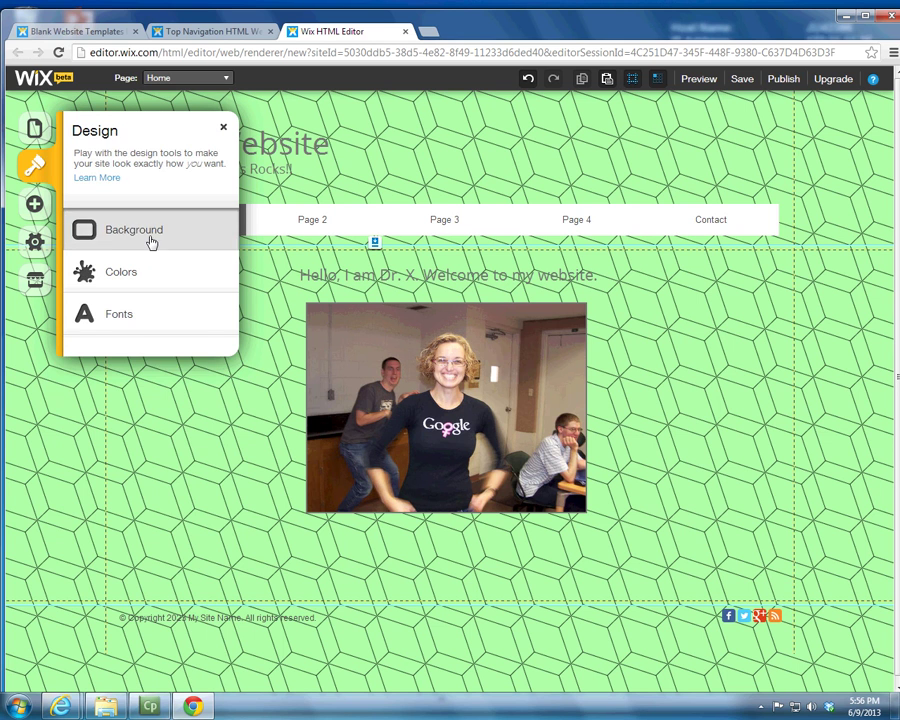
{"action": "left_click", "coordinate": [150, 236]}
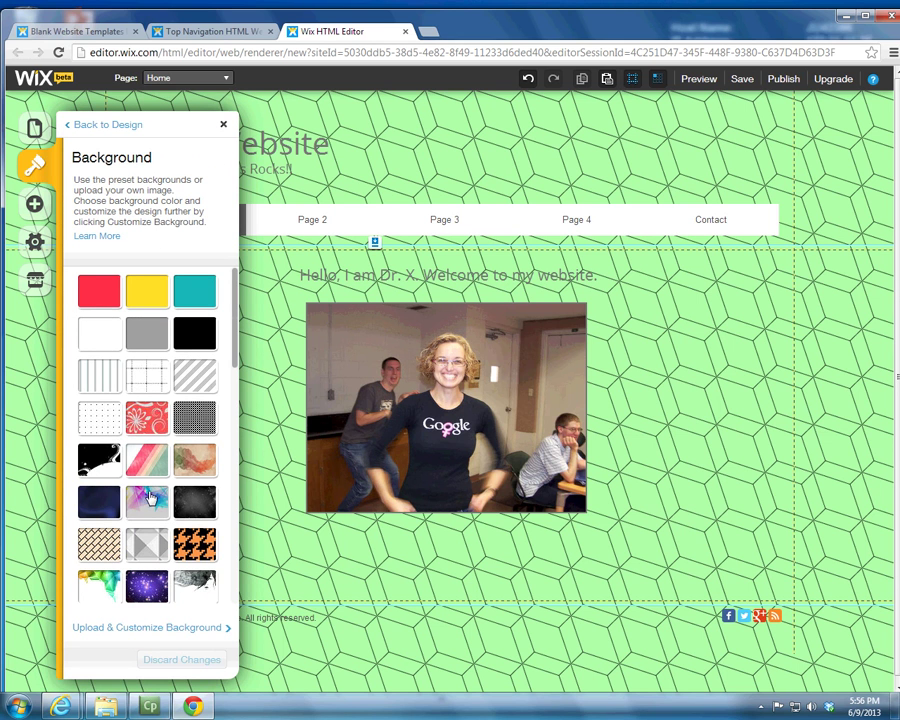
{"action": "left_click", "coordinate": [145, 495]}
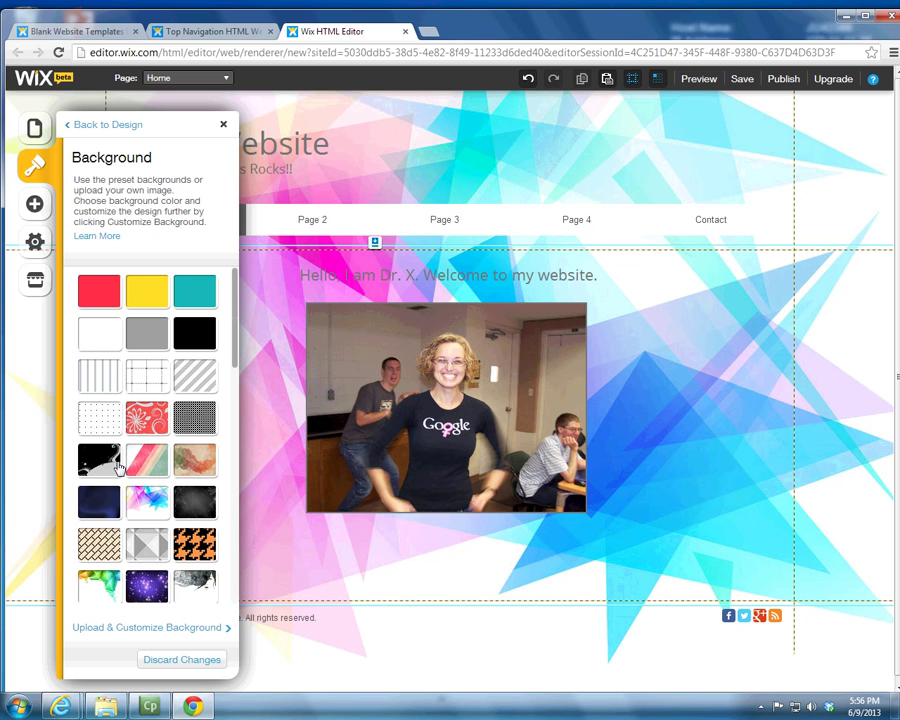
{"action": "left_click", "coordinate": [141, 629]}
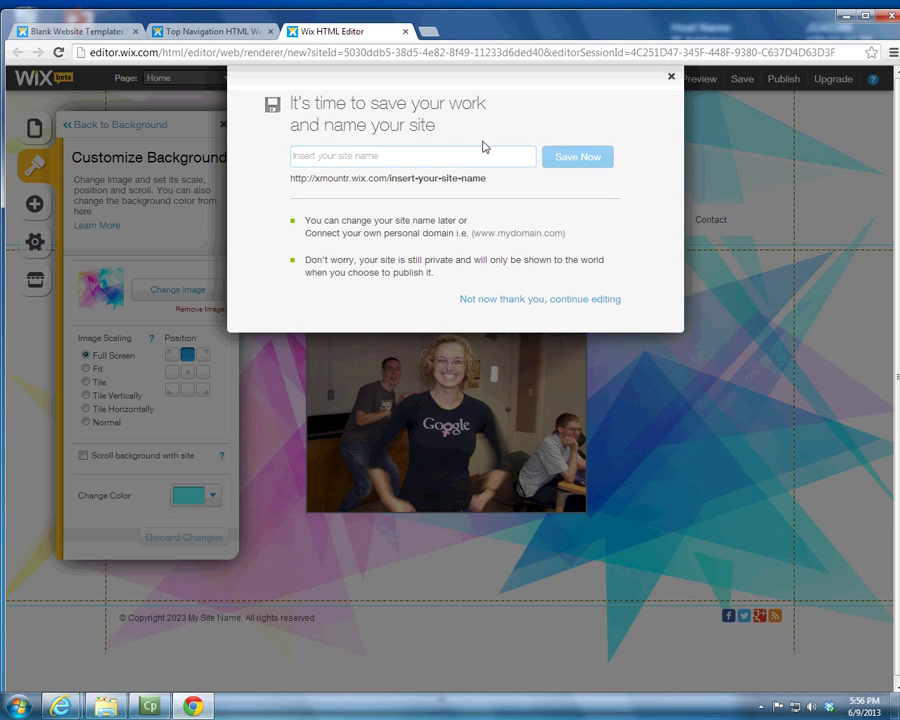
{"action": "left_click", "coordinate": [671, 77]}
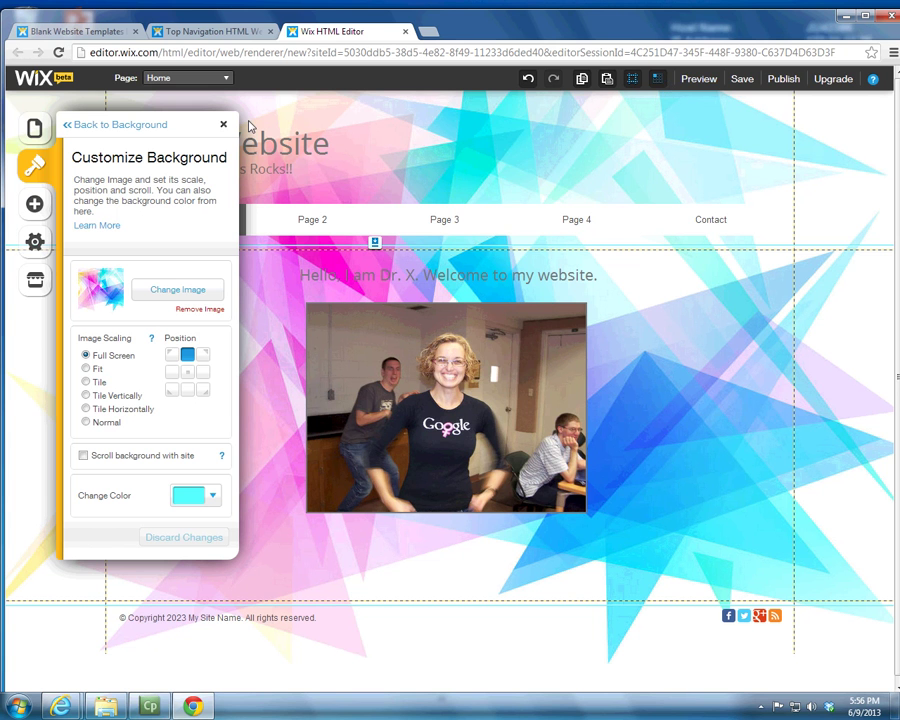
{"action": "left_click", "coordinate": [223, 124]}
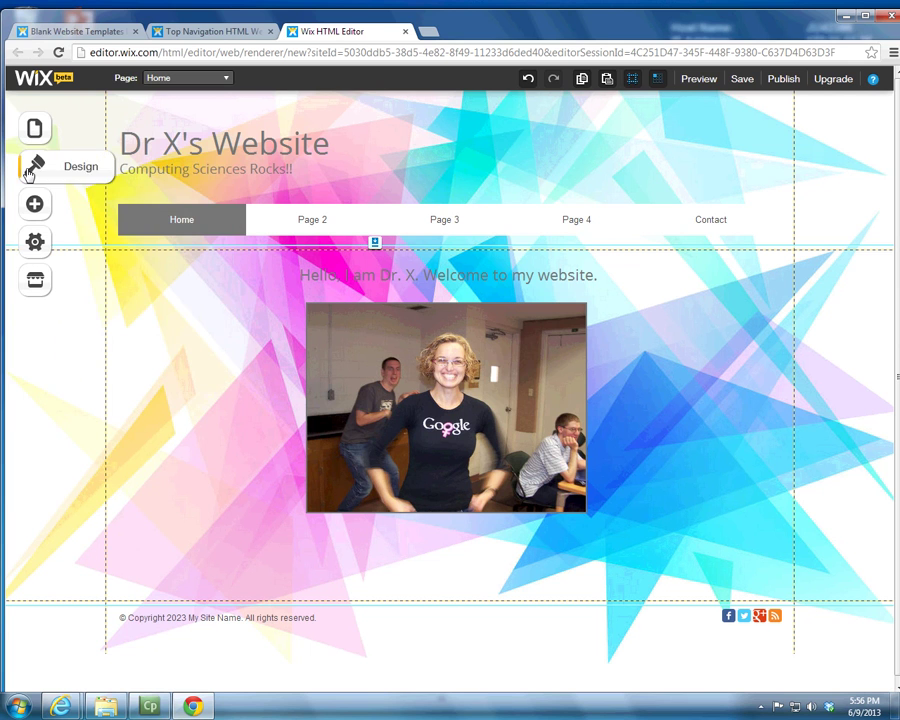
Step: Apply the Tranquil Sea colour palette after trying Pretty in Pink
{"action": "left_click", "coordinate": [29, 173]}
{"action": "left_click", "coordinate": [117, 274]}
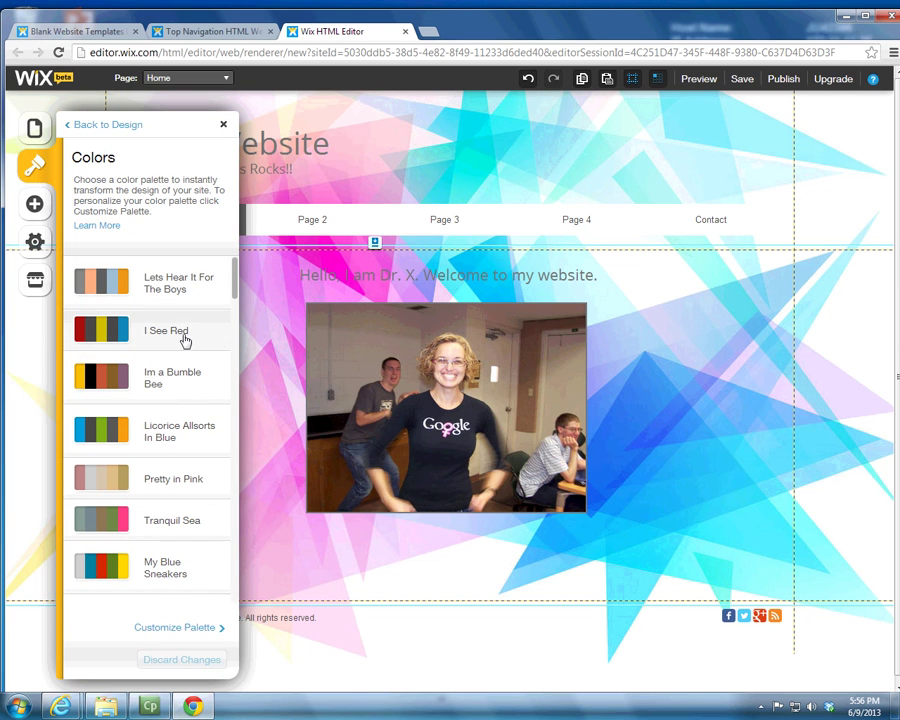
{"action": "left_click", "coordinate": [184, 483]}
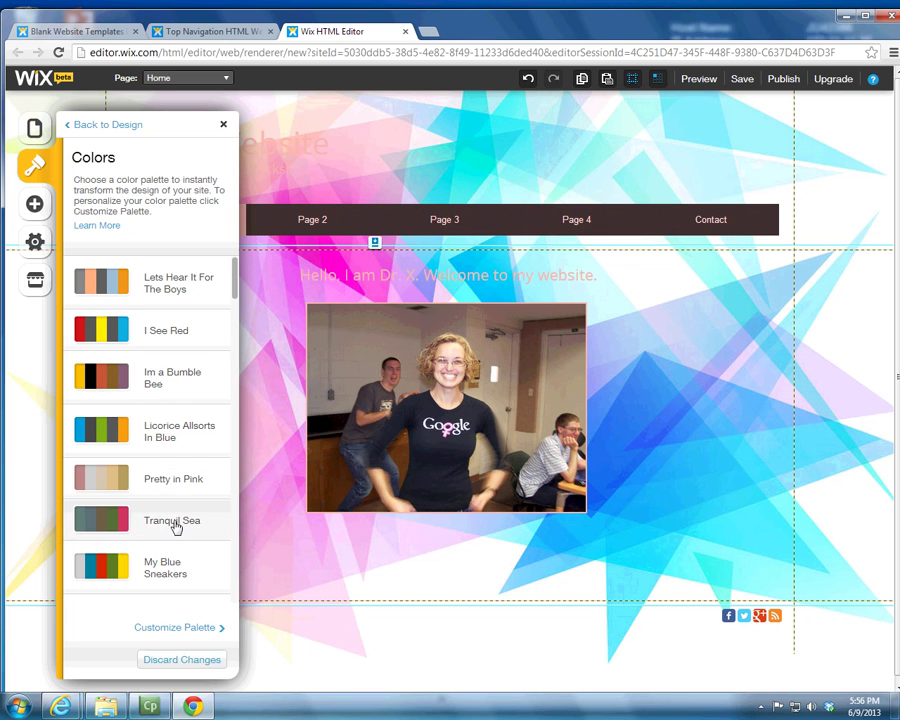
{"action": "left_click", "coordinate": [230, 521]}
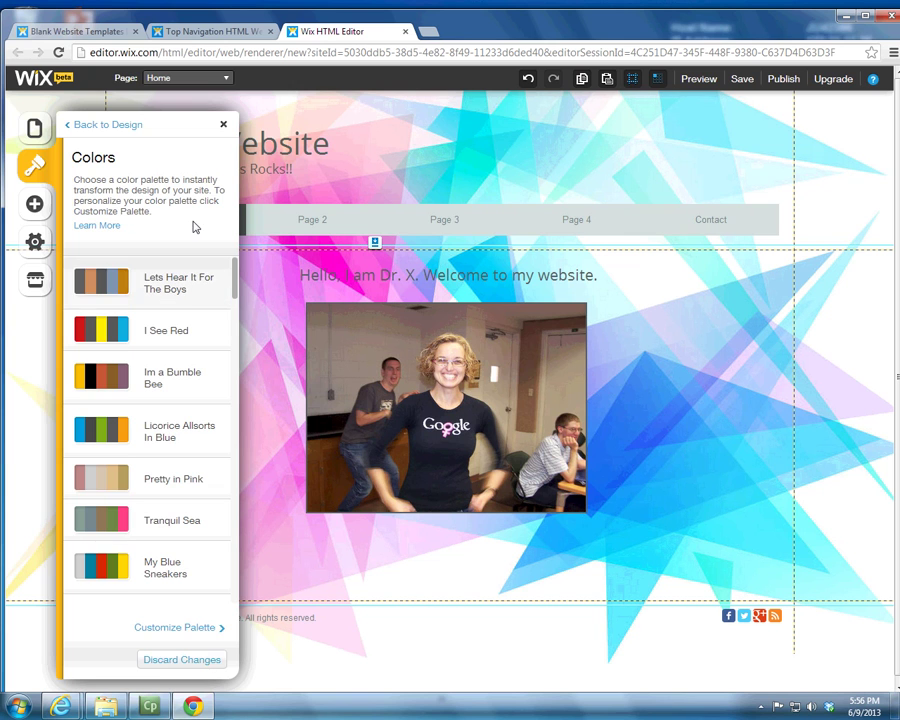
{"action": "left_click", "coordinate": [221, 127]}
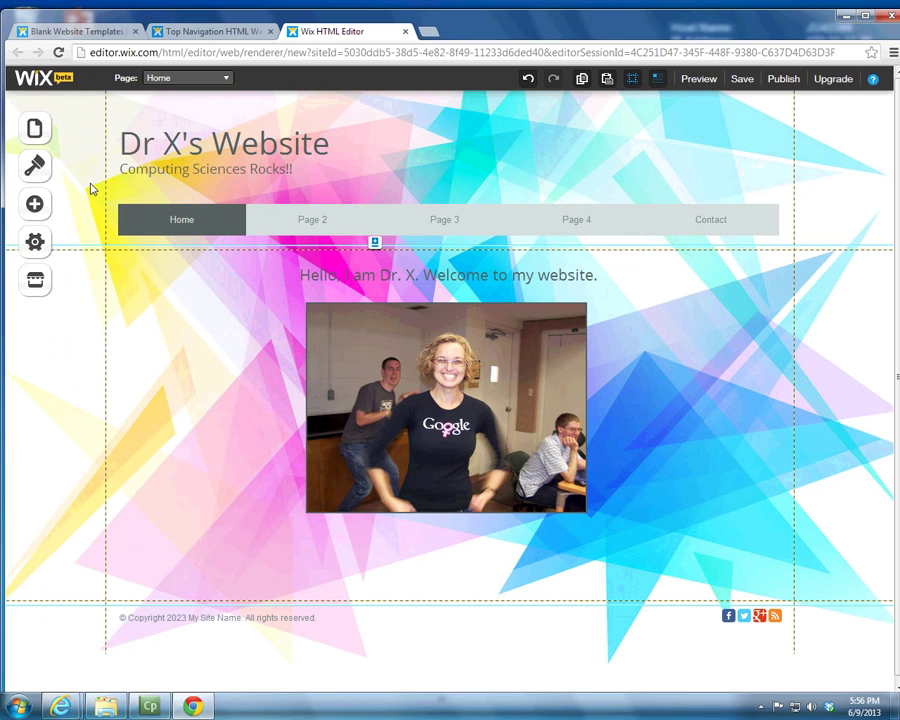
{"action": "left_click", "coordinate": [35, 165]}
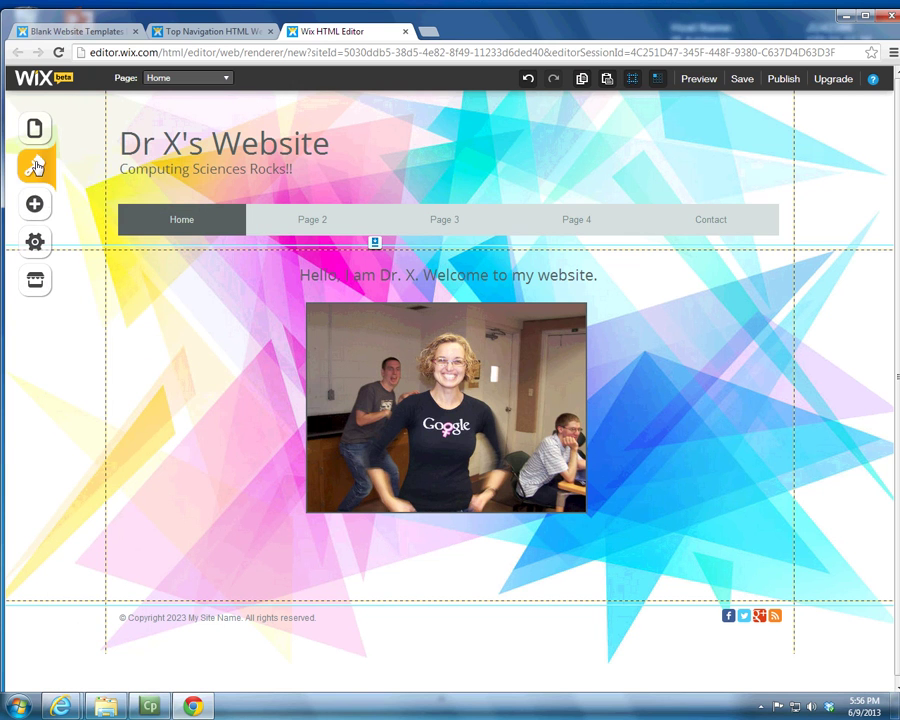
Step: Compare the script, third and serif font schemes, then keep the first sans-serif scheme
{"action": "left_click", "coordinate": [182, 331]}
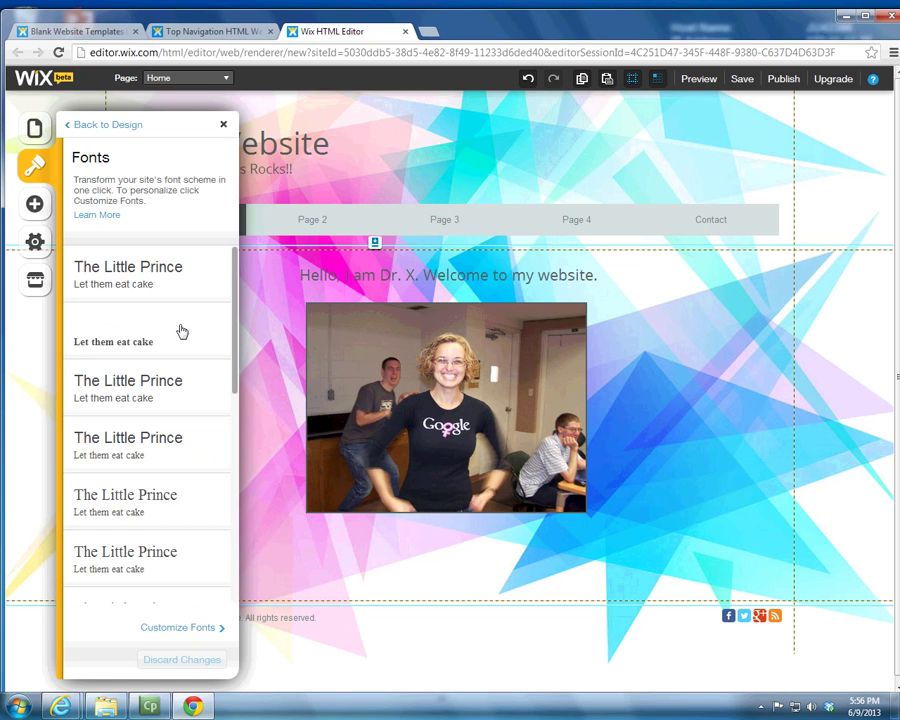
{"action": "left_click", "coordinate": [157, 272]}
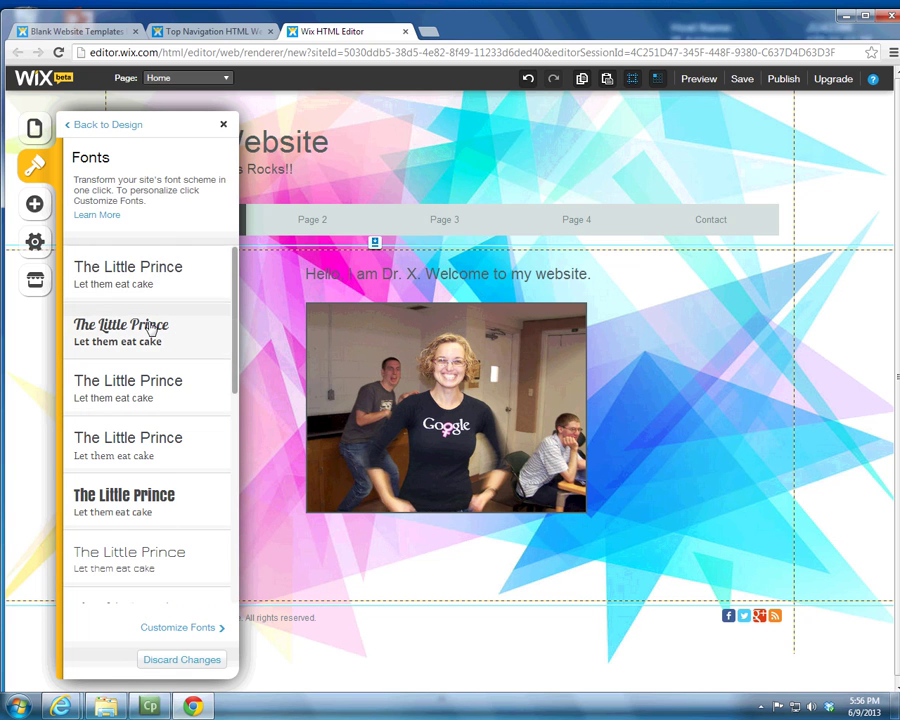
{"action": "left_click", "coordinate": [150, 326]}
{"action": "left_click", "coordinate": [155, 377]}
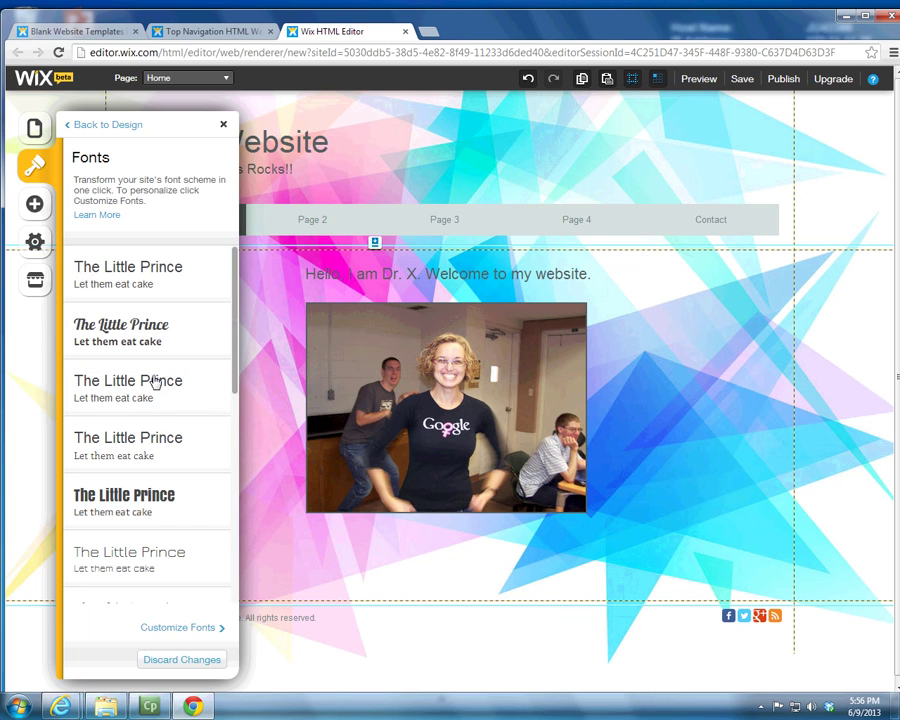
{"action": "left_click", "coordinate": [163, 441]}
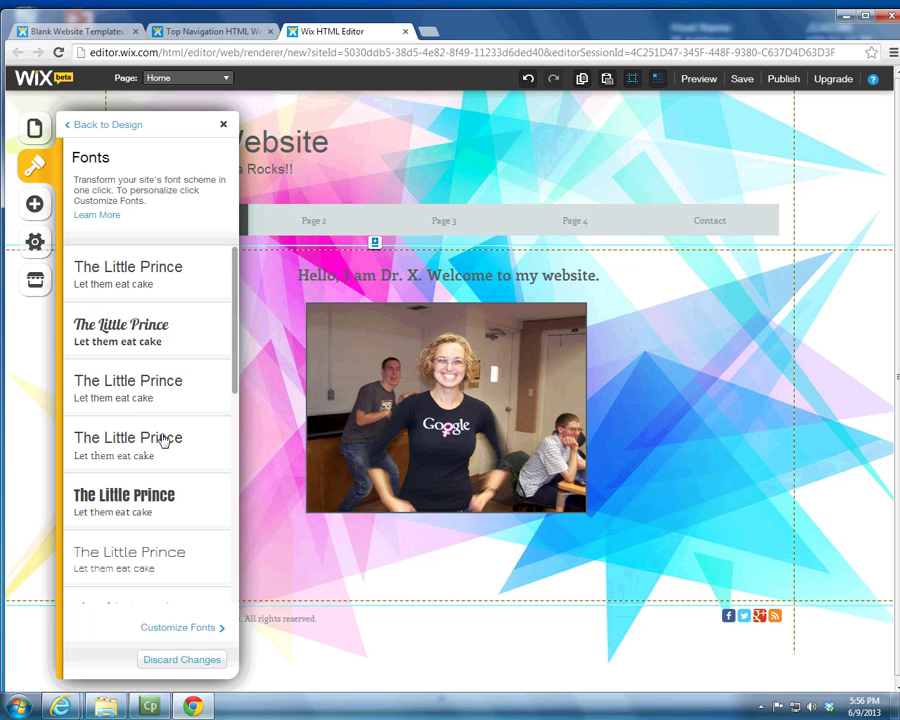
{"action": "left_click", "coordinate": [153, 282]}
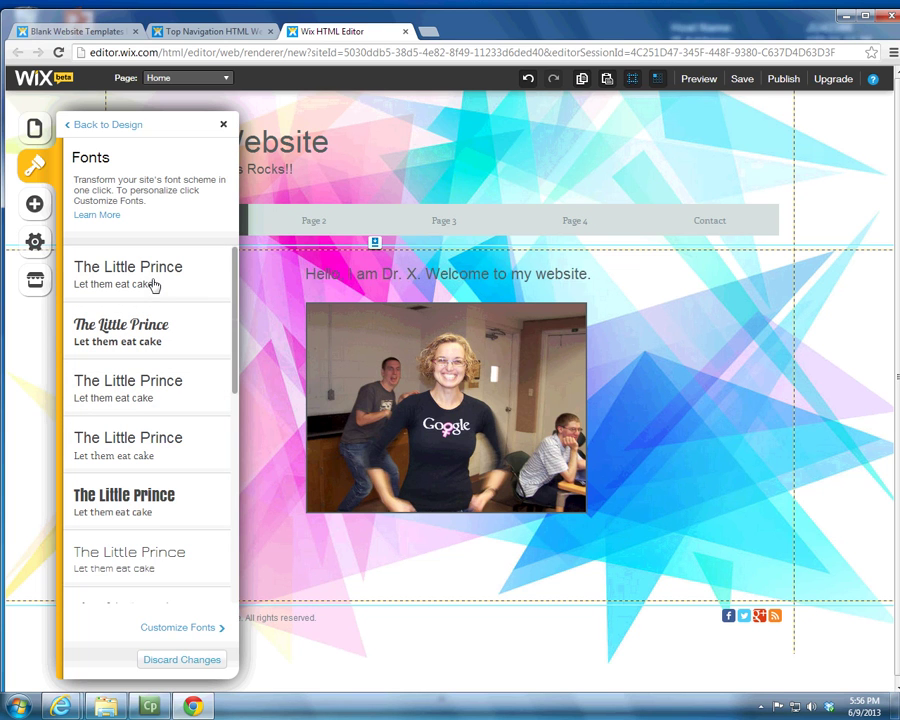
{"action": "left_click", "coordinate": [223, 124]}
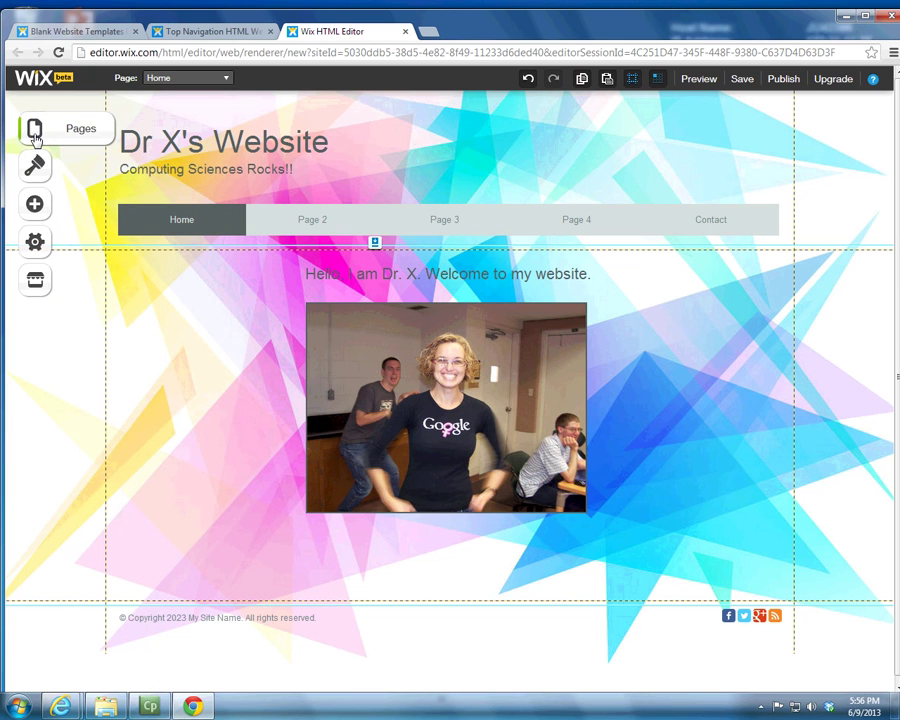
Step: Select the page background, then the welcome text strip
{"action": "left_click", "coordinate": [34, 205]}
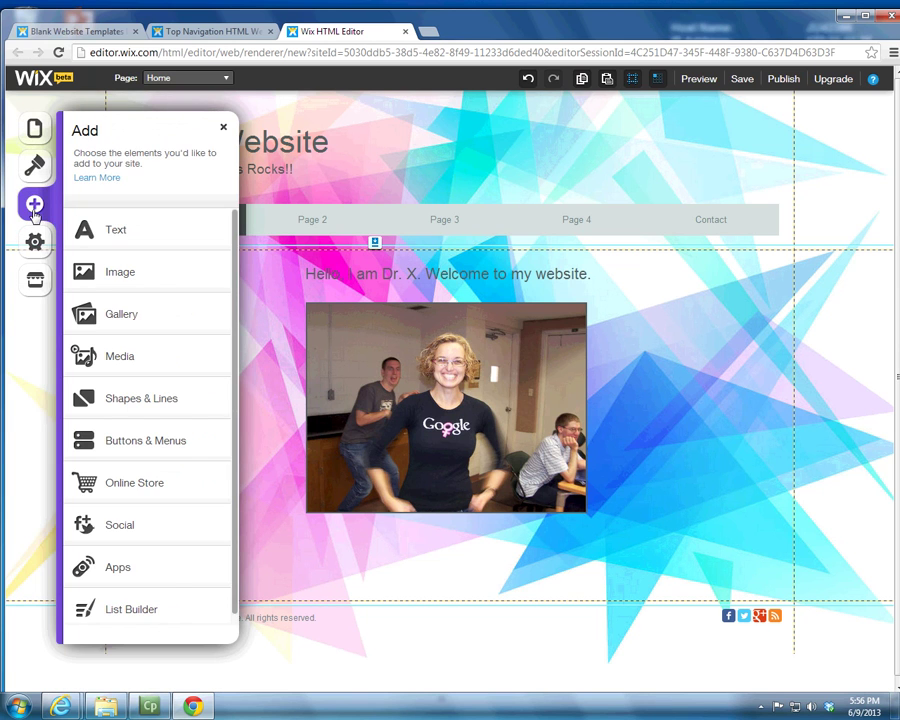
{"action": "left_click", "coordinate": [305, 349]}
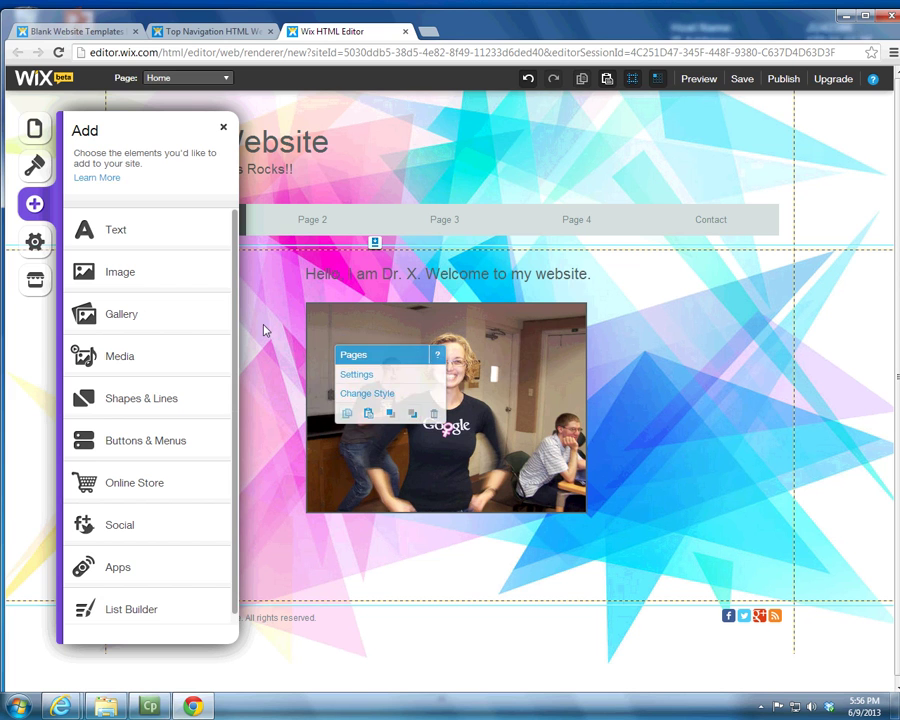
{"action": "left_click", "coordinate": [223, 127]}
{"action": "left_click", "coordinate": [207, 327]}
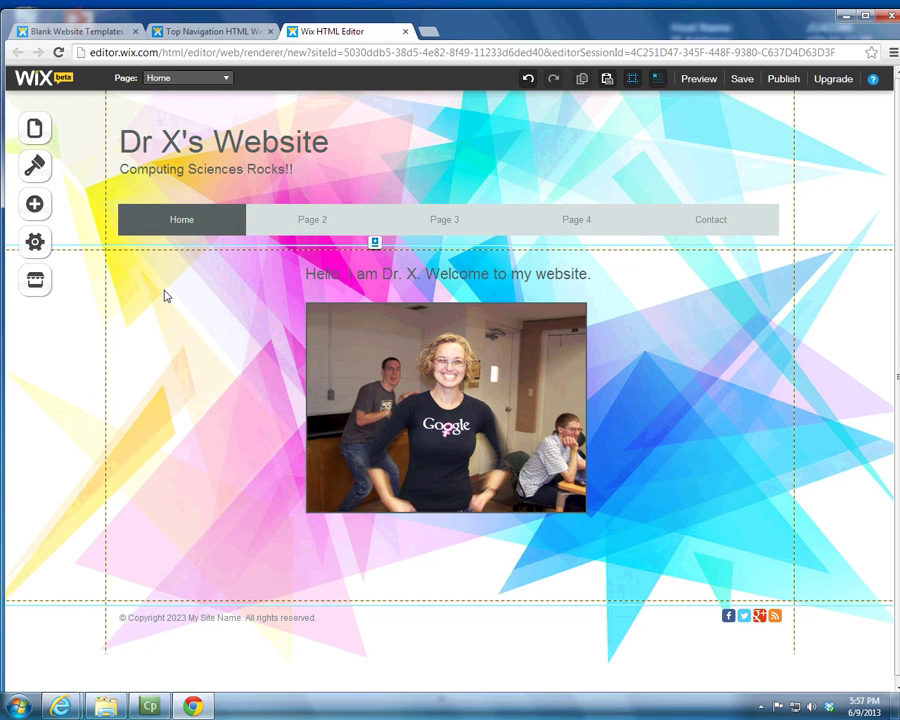
{"action": "left_click", "coordinate": [163, 290]}
Step: Shorten the 100_2151 photo by raising its bottom edge slightly
{"action": "left_click", "coordinate": [181, 371]}
{"action": "left_click", "coordinate": [186, 299]}
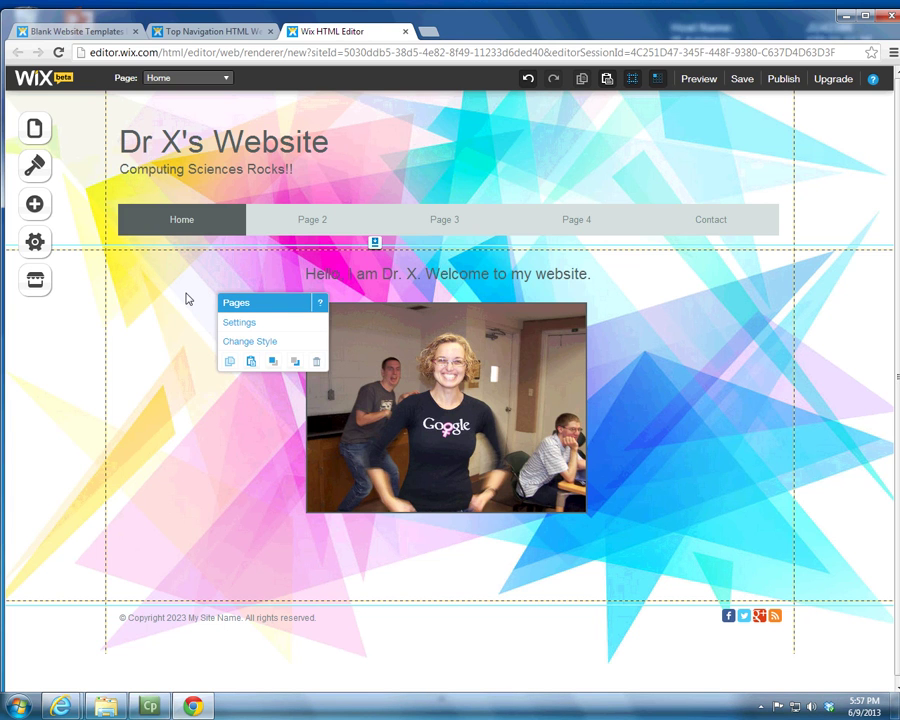
{"action": "left_click", "coordinate": [366, 270]}
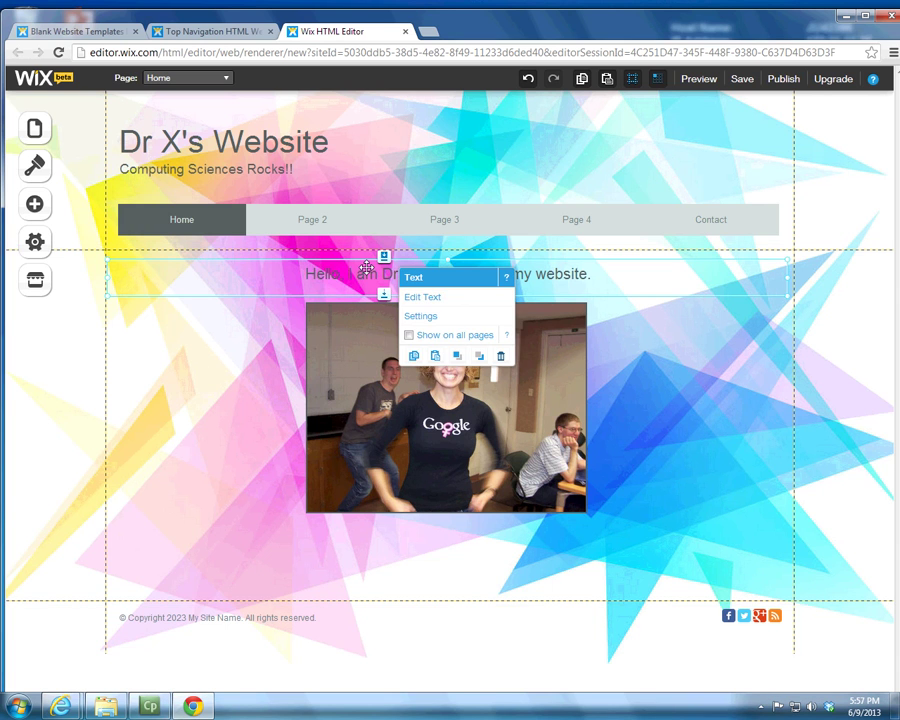
{"action": "left_click", "coordinate": [339, 369]}
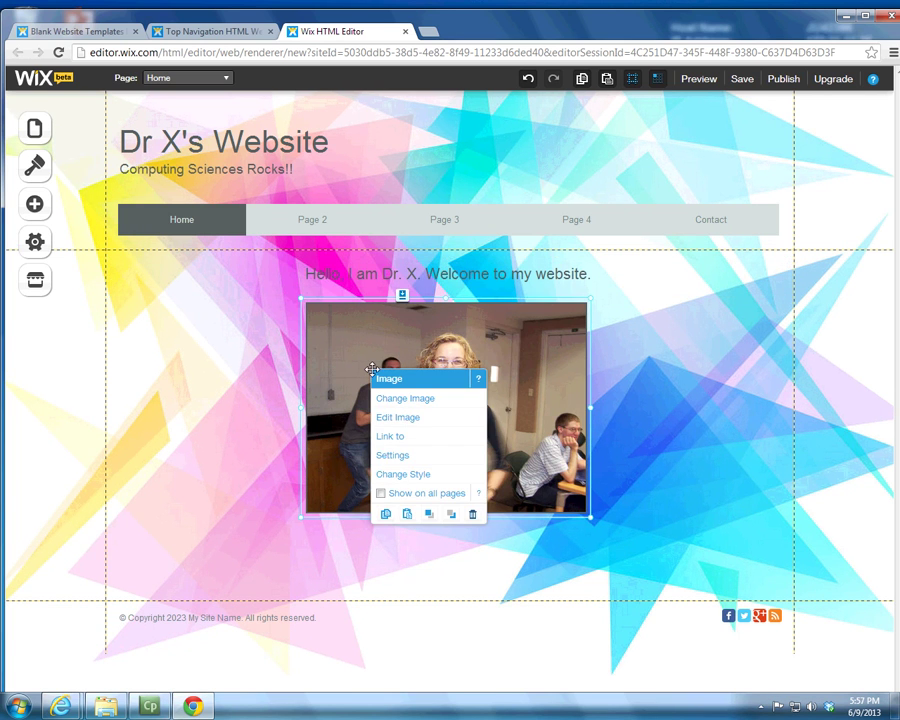
{"action": "left_click", "coordinate": [549, 460]}
{"action": "mouse_move", "coordinate": [444, 515]}
{"action": "left_mouse_down"}
{"action": "mouse_move", "coordinate": [432, 546]}
{"action": "mouse_move", "coordinate": [442, 497]}
{"action": "left_mouse_up"}
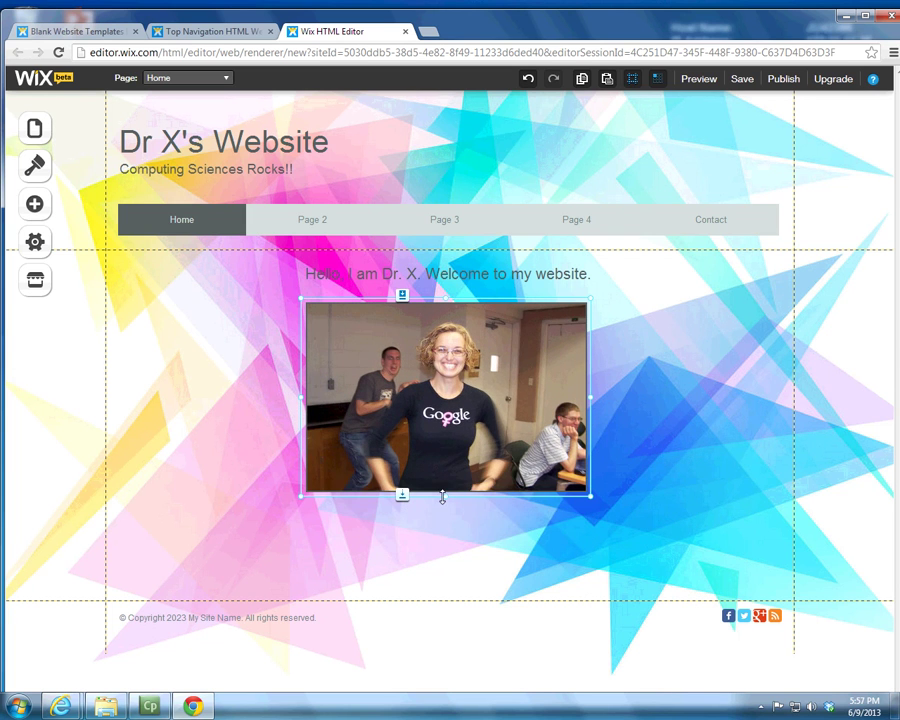
Step: Customise the Home Page style with a solid olive green panel fill
{"action": "left_click", "coordinate": [206, 413]}
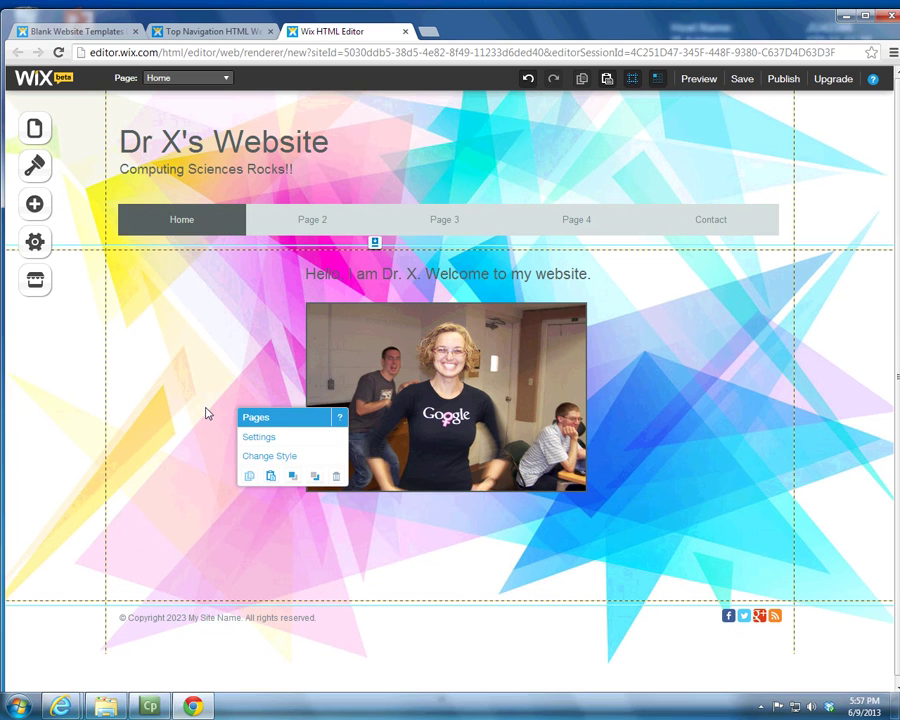
{"action": "left_click", "coordinate": [258, 438]}
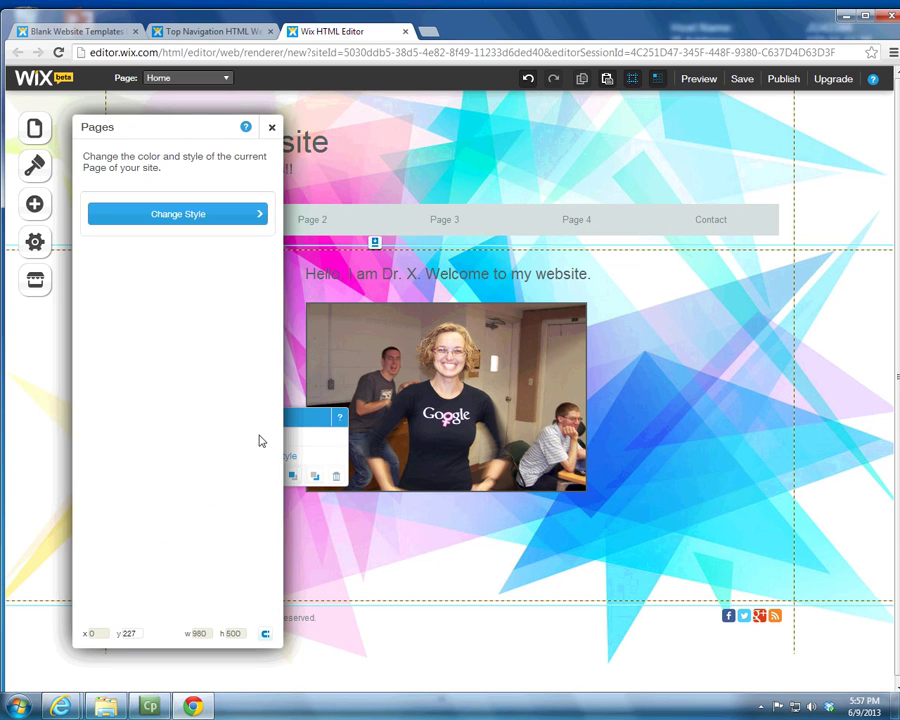
{"action": "left_click", "coordinate": [258, 213]}
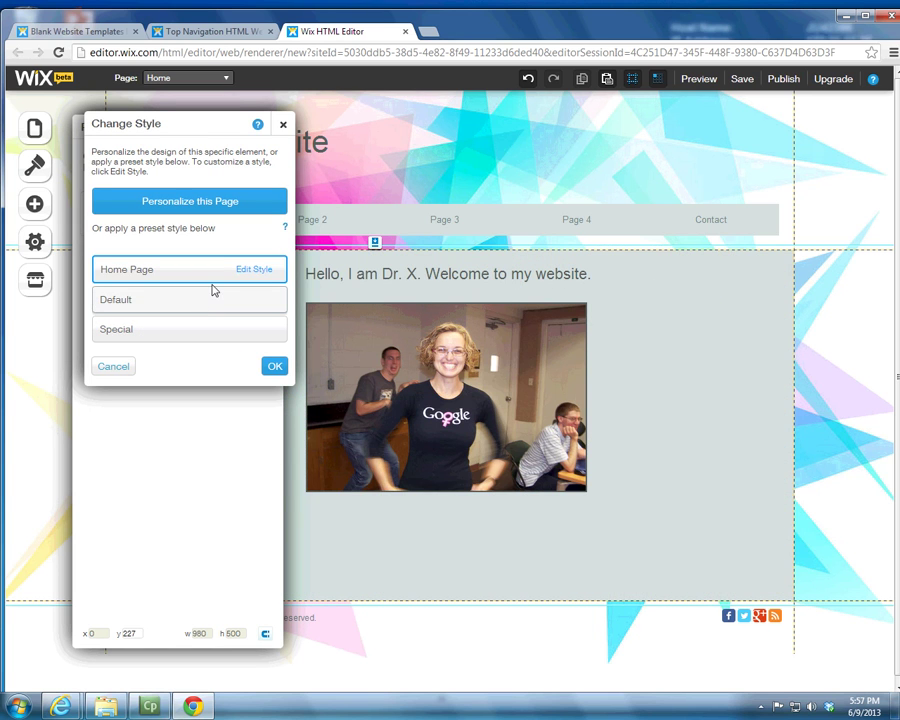
{"action": "left_click", "coordinate": [245, 269]}
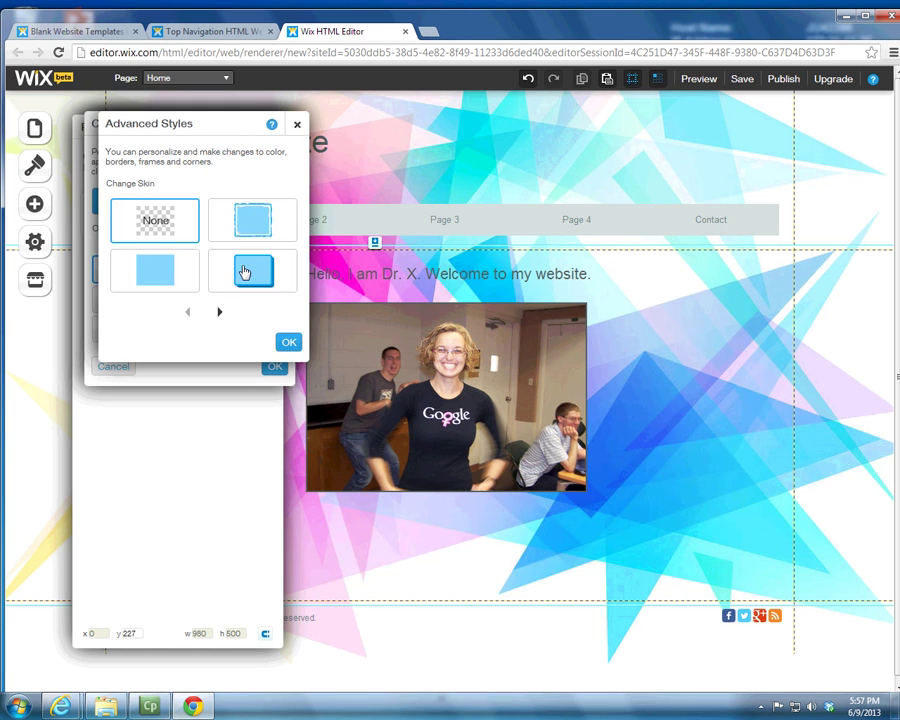
{"action": "left_click", "coordinate": [166, 269]}
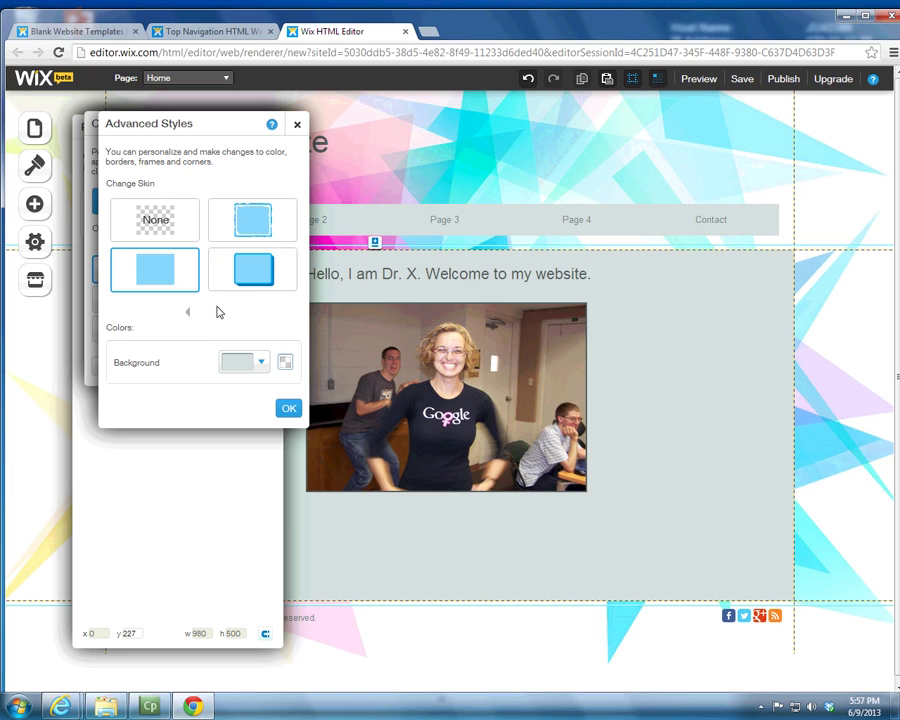
{"action": "left_click", "coordinate": [259, 366]}
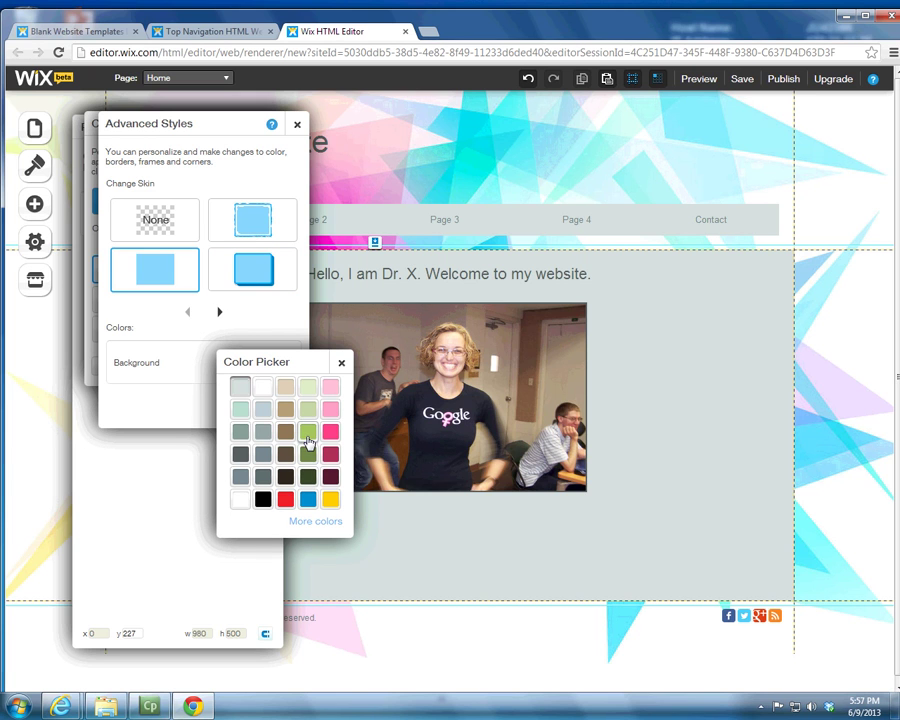
{"action": "left_click", "coordinate": [307, 458]}
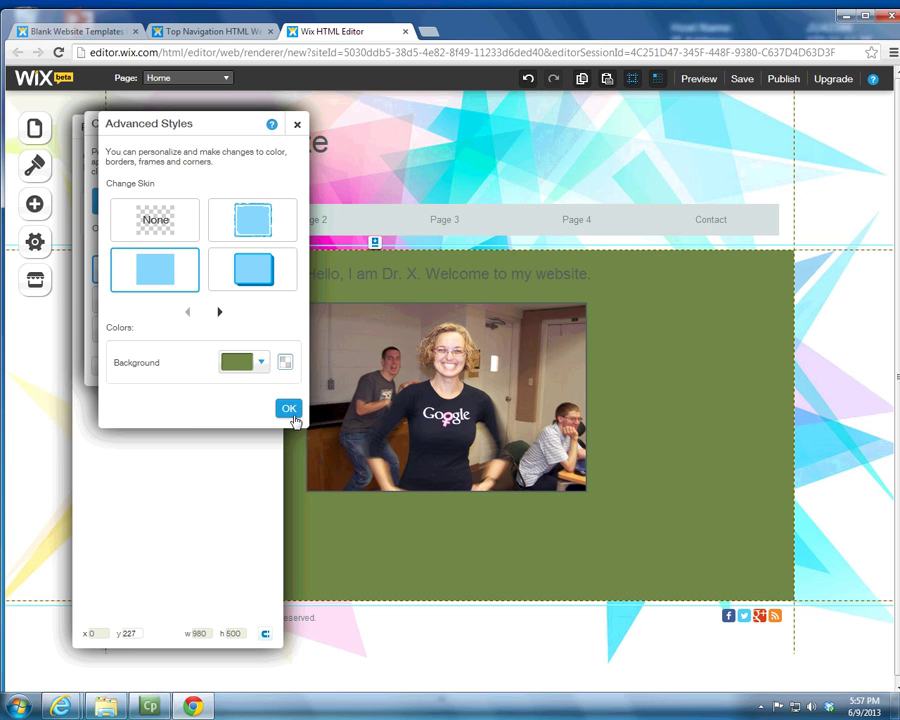
{"action": "left_click", "coordinate": [289, 409]}
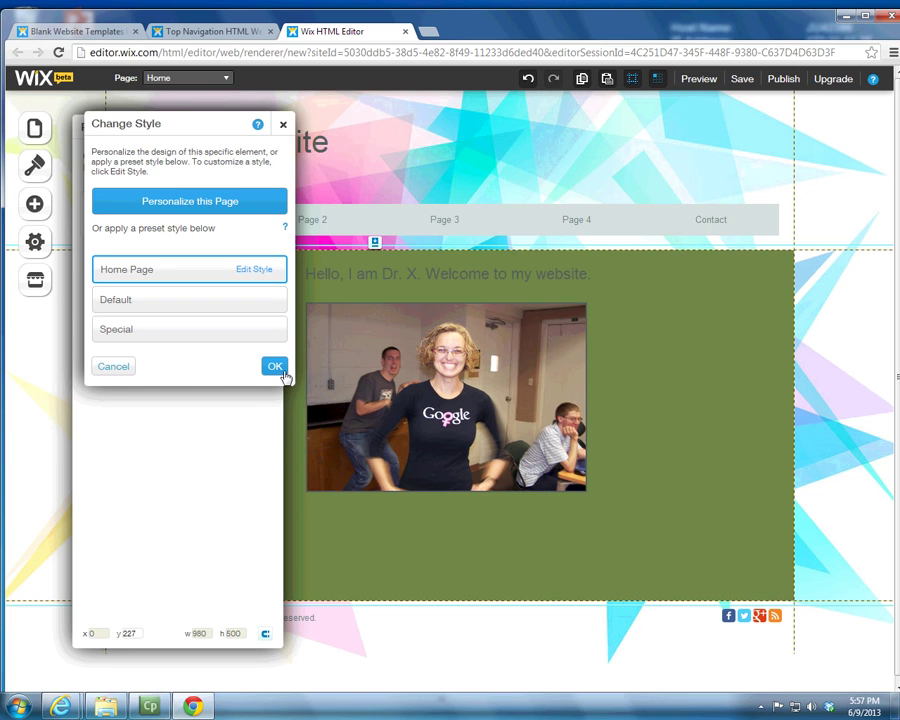
Step: Apply the Special preset using the bordered skin with rounded corners
{"action": "left_click", "coordinate": [243, 331]}
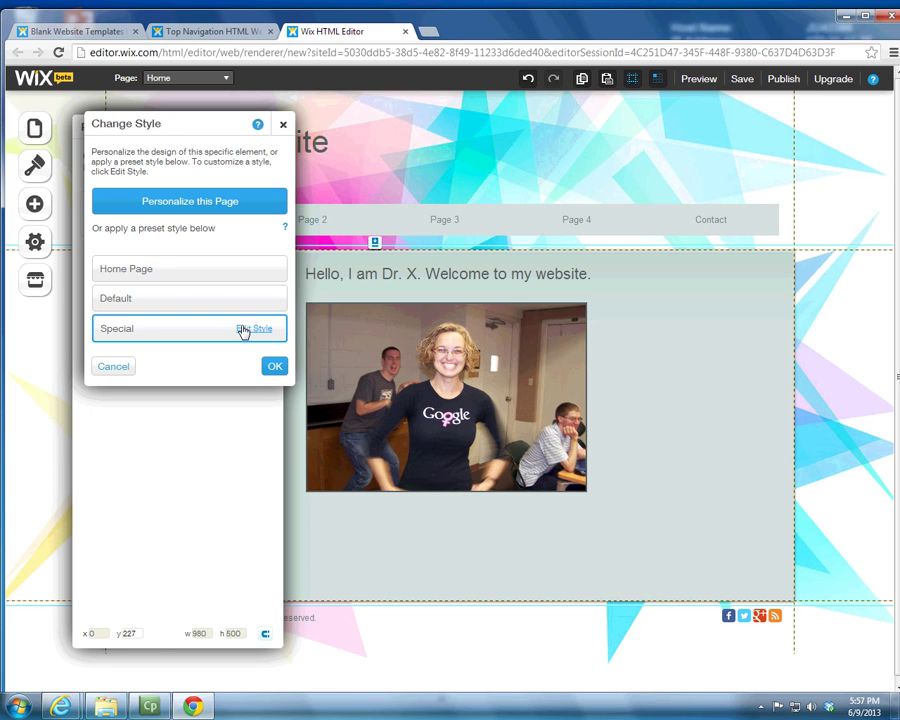
{"action": "left_click", "coordinate": [243, 331]}
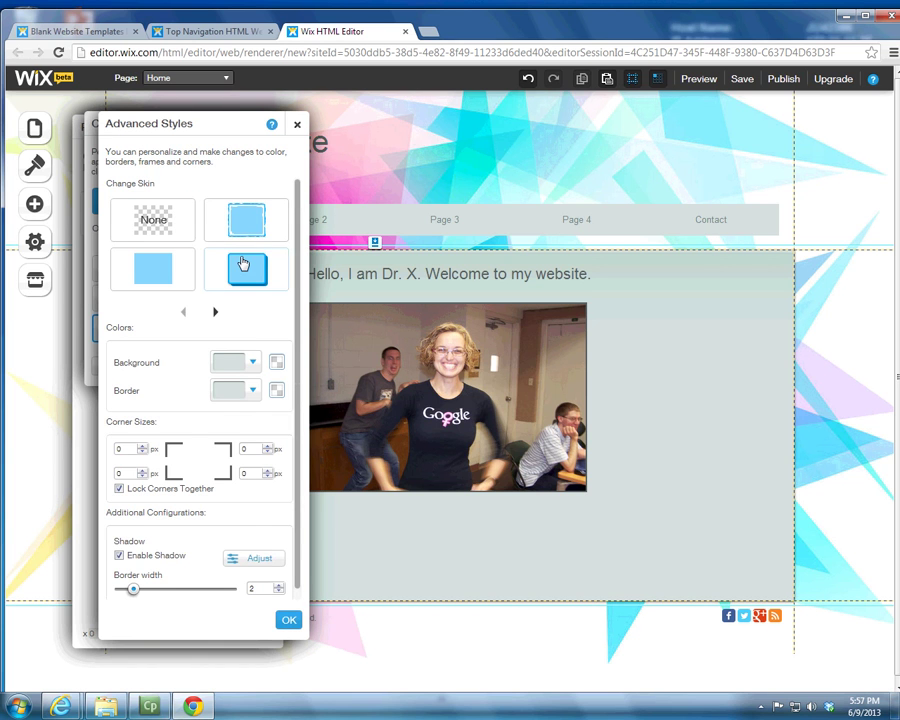
{"action": "left_click", "coordinate": [242, 263]}
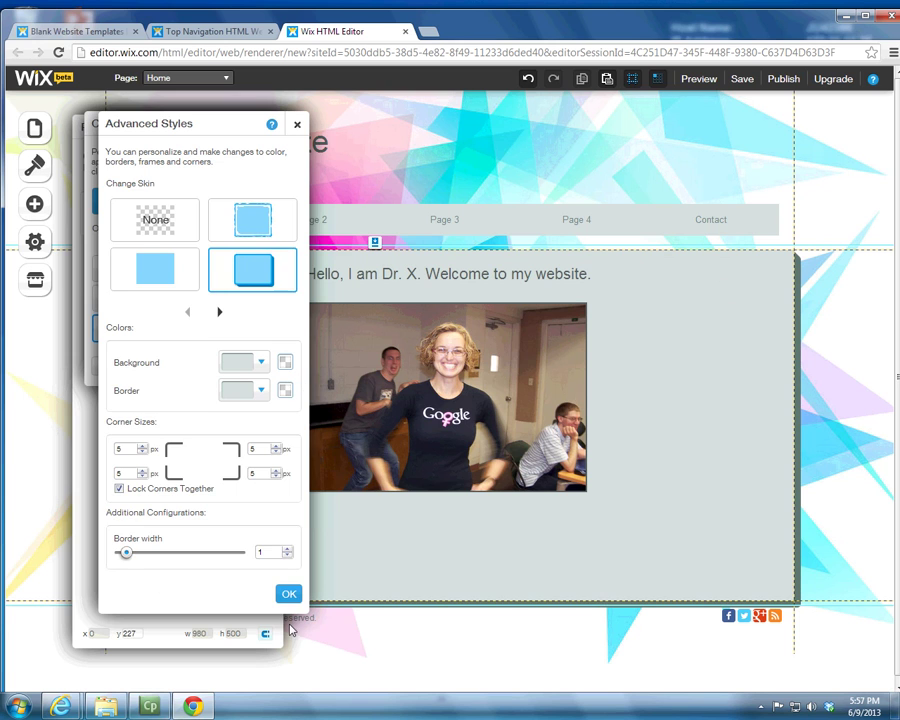
{"action": "left_click", "coordinate": [289, 594]}
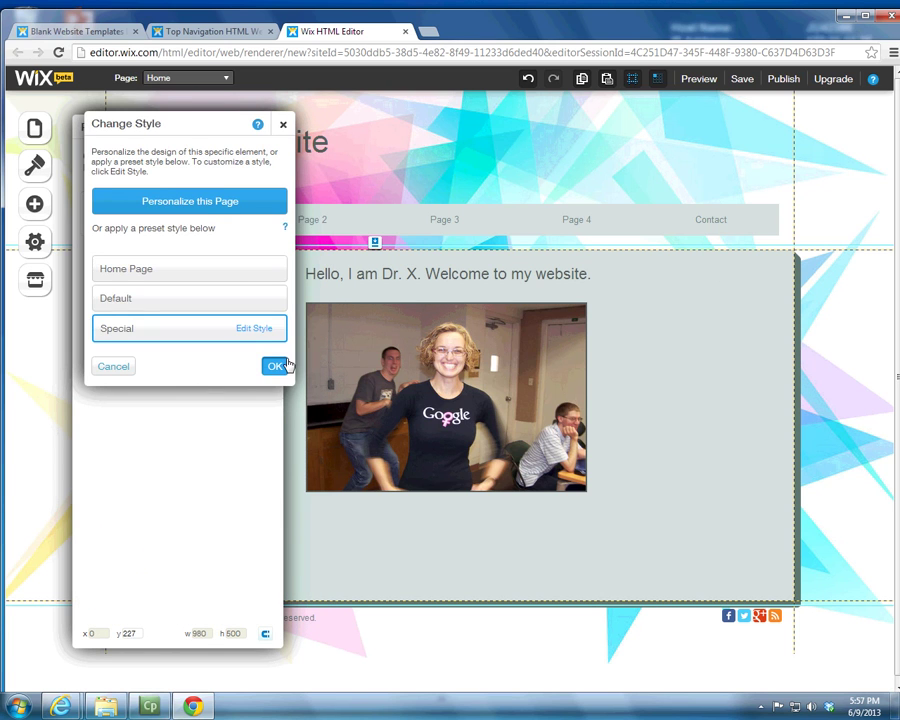
{"action": "left_click", "coordinate": [277, 366]}
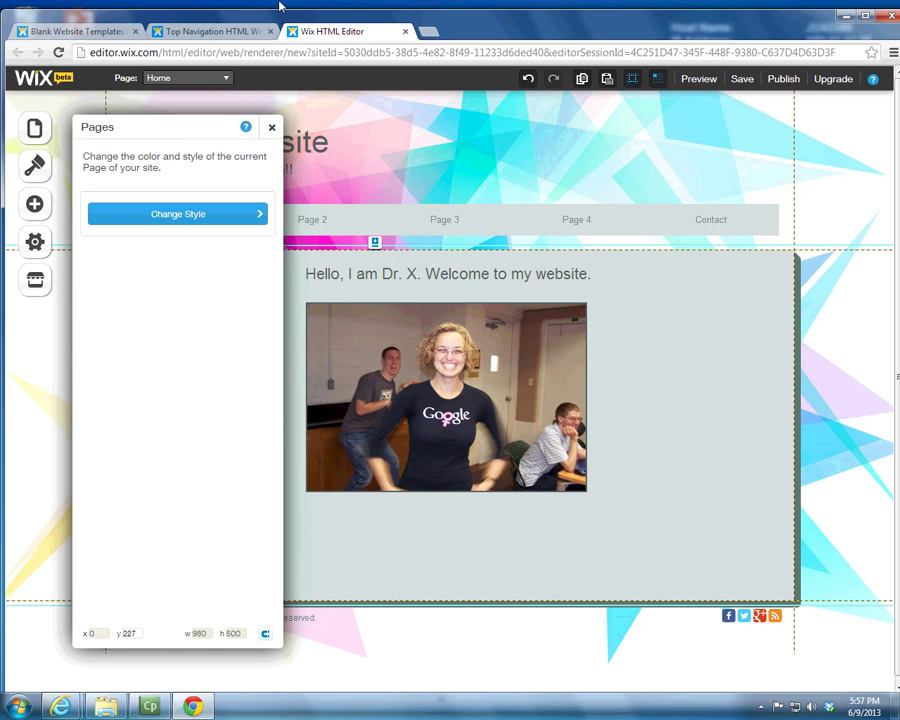
Step: Close the Pages panel and select the navigation menu bar
{"action": "left_click", "coordinate": [268, 131]}
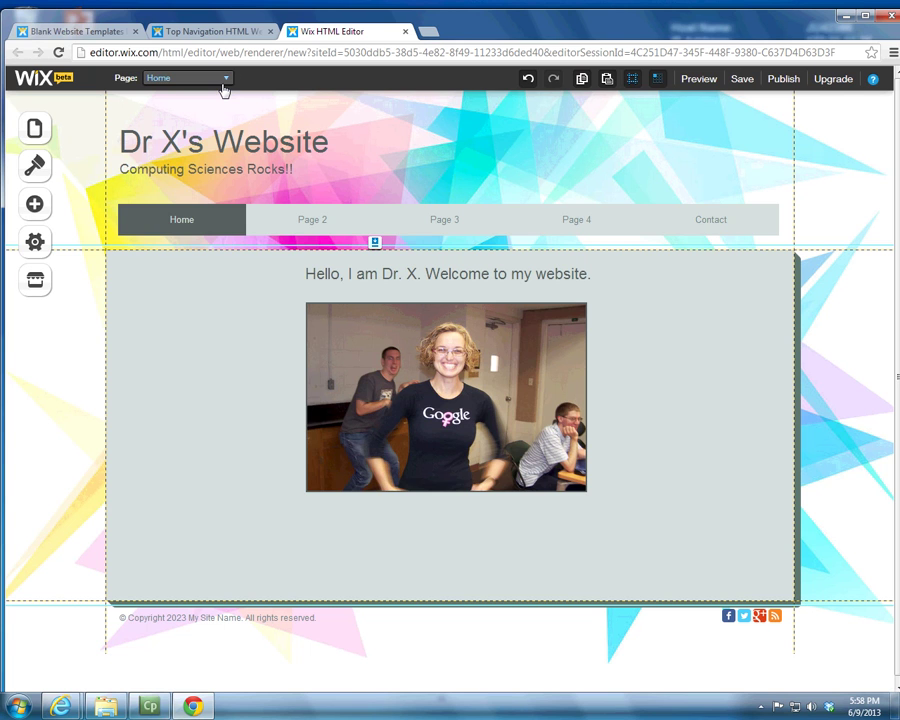
{"action": "left_click", "coordinate": [316, 223]}
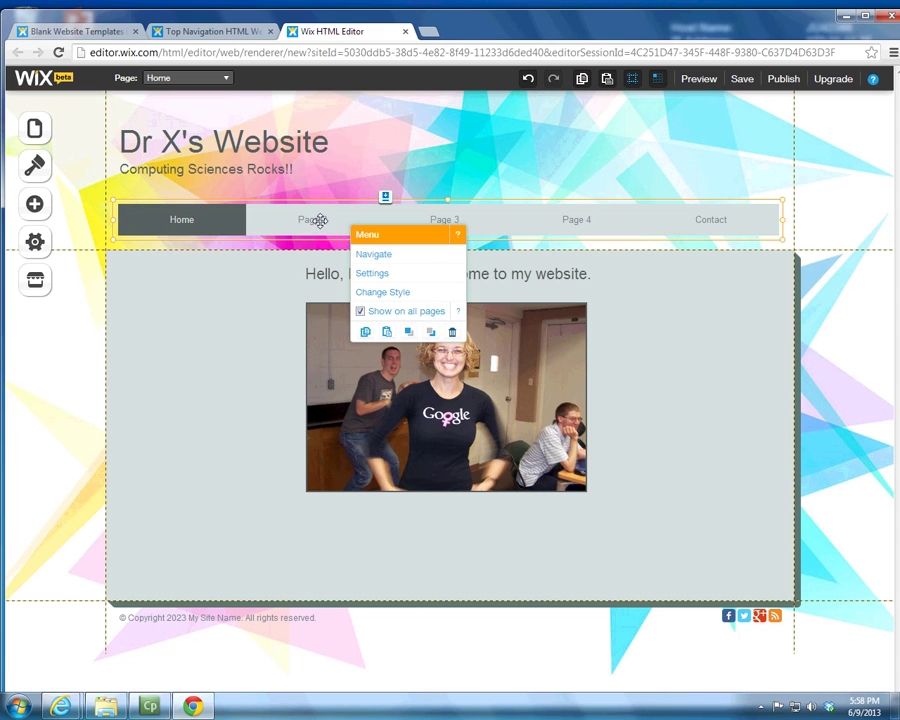
Step: Open Edit Style for the Button Menu and try the Title and Page title font styles
{"action": "left_click", "coordinate": [404, 293]}
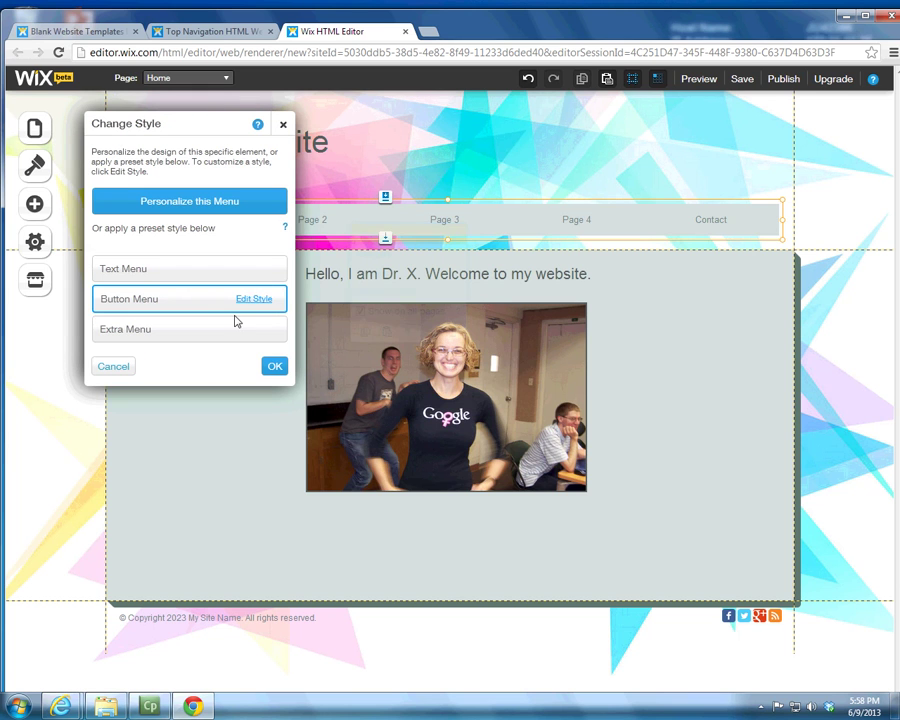
{"action": "left_click", "coordinate": [245, 305]}
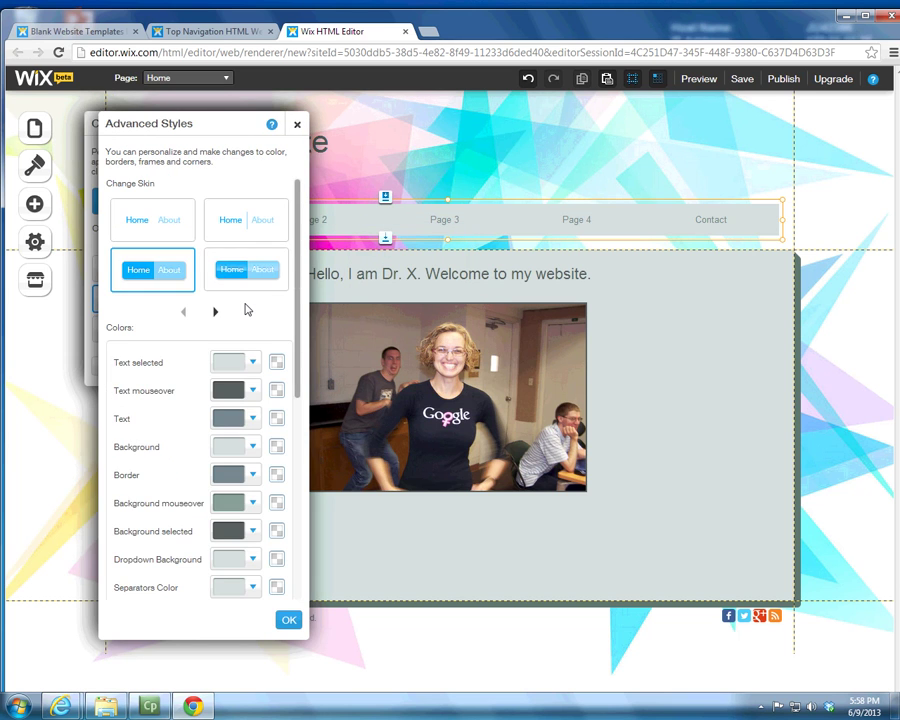
{"action": "scroll", "coordinate": [285, 460], "scroll_direction": "down", "scroll_amount": 5}
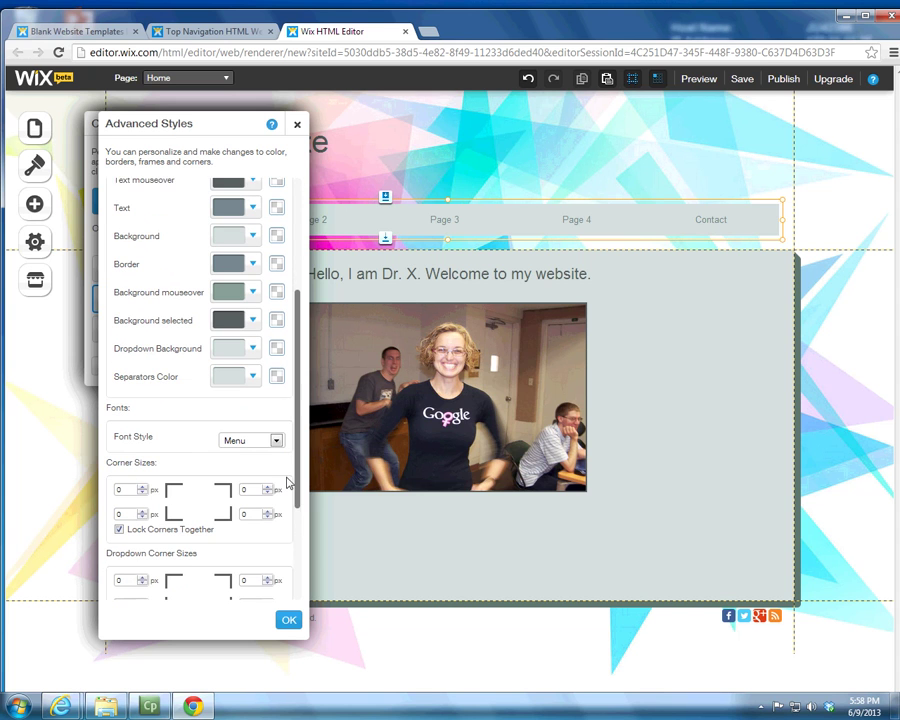
{"action": "left_click", "coordinate": [270, 429]}
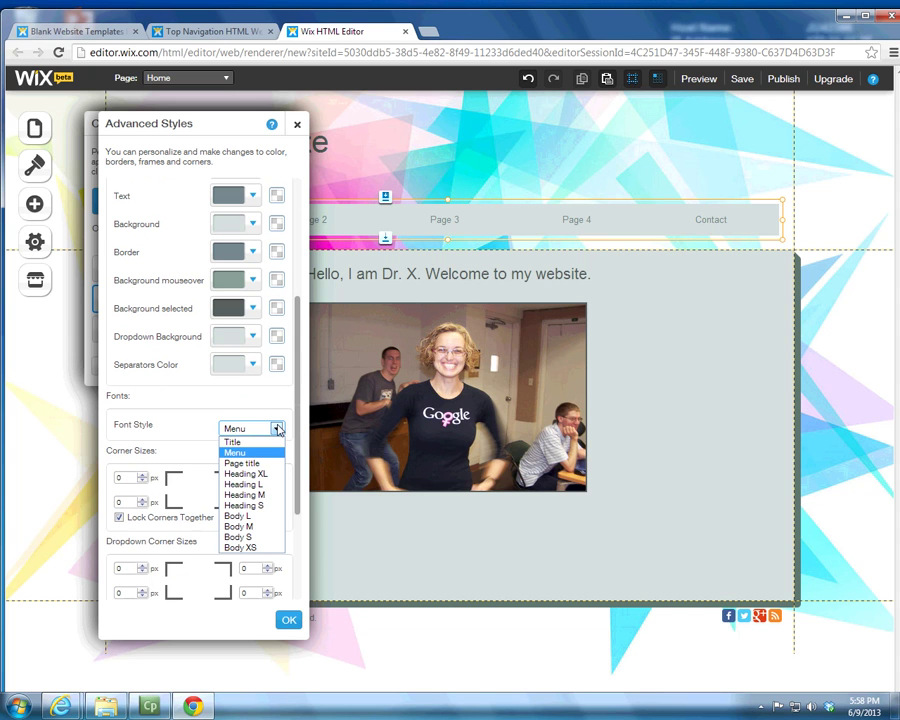
{"action": "left_click", "coordinate": [263, 442]}
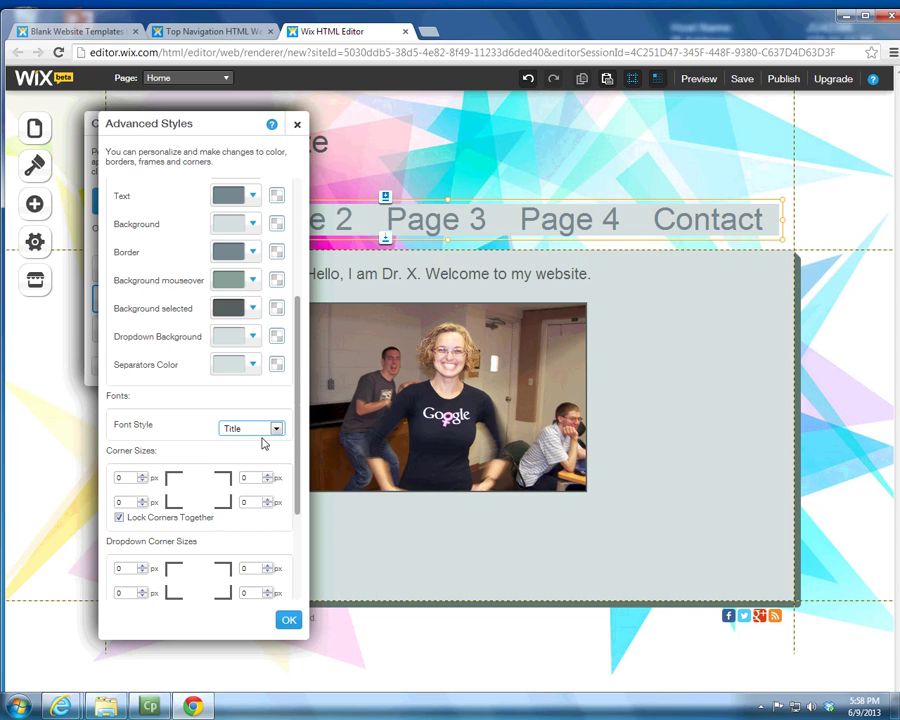
{"action": "left_click", "coordinate": [277, 428]}
{"action": "left_click", "coordinate": [252, 462]}
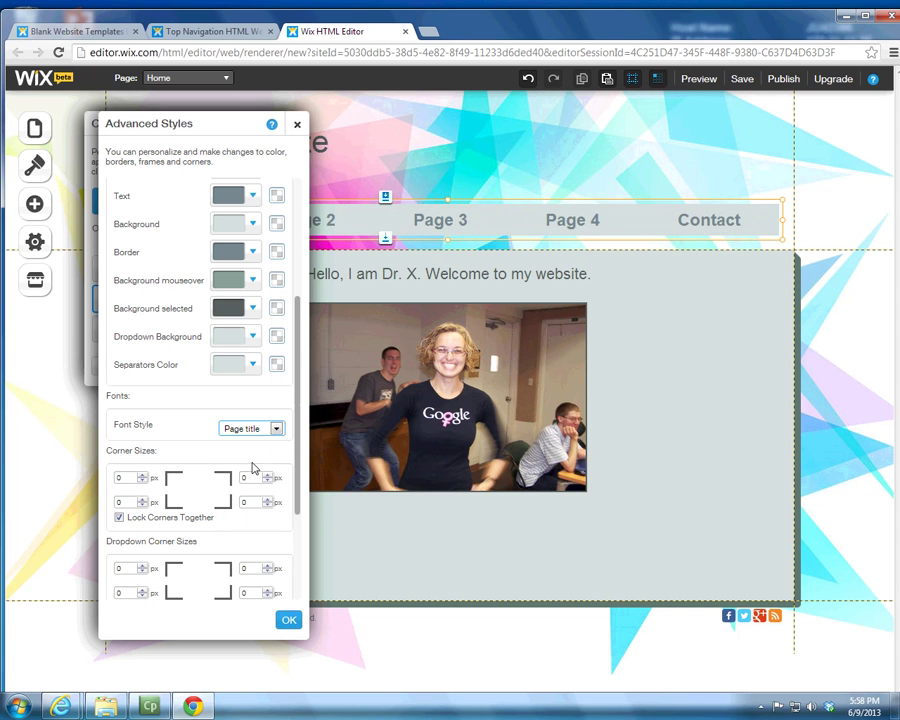
Step: After trying Heading XL and L, set the menu text to Heading M and confirm both dialogs
{"action": "left_click", "coordinate": [277, 428]}
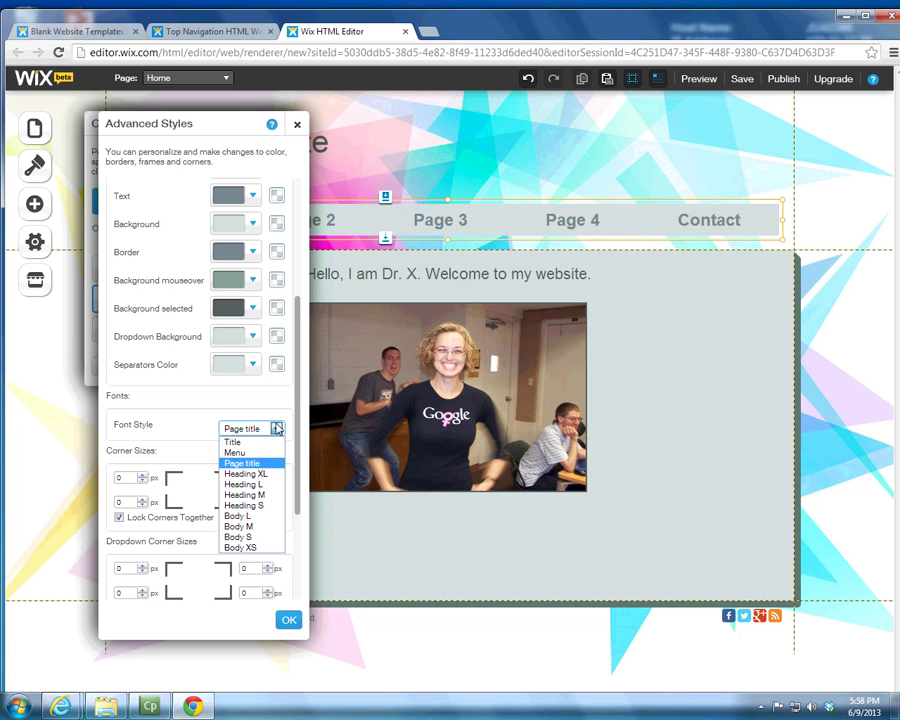
{"action": "left_click", "coordinate": [255, 473]}
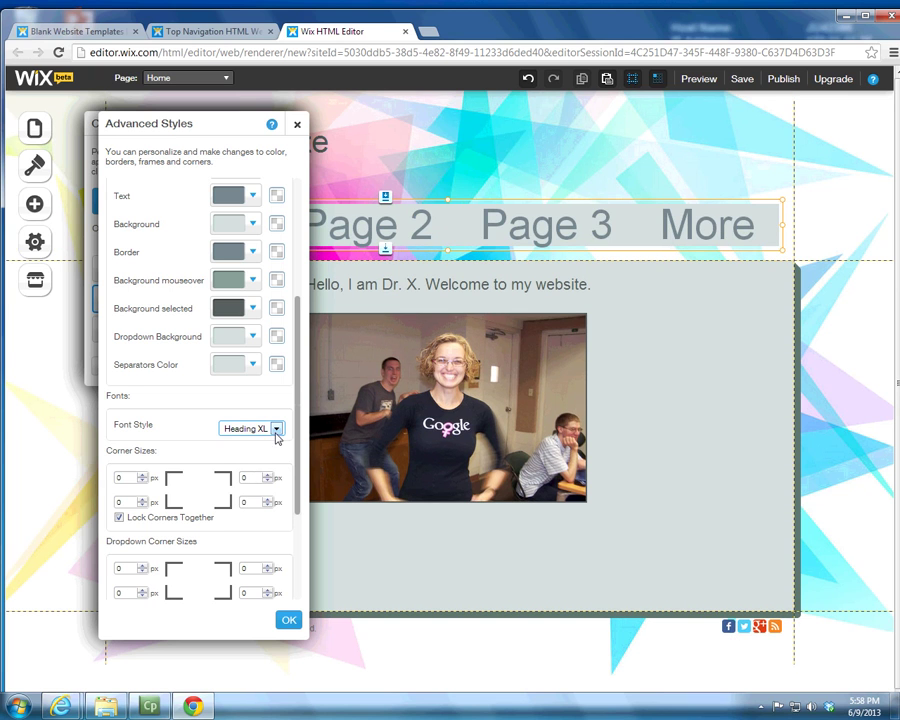
{"action": "left_click", "coordinate": [277, 428]}
{"action": "left_click", "coordinate": [252, 484]}
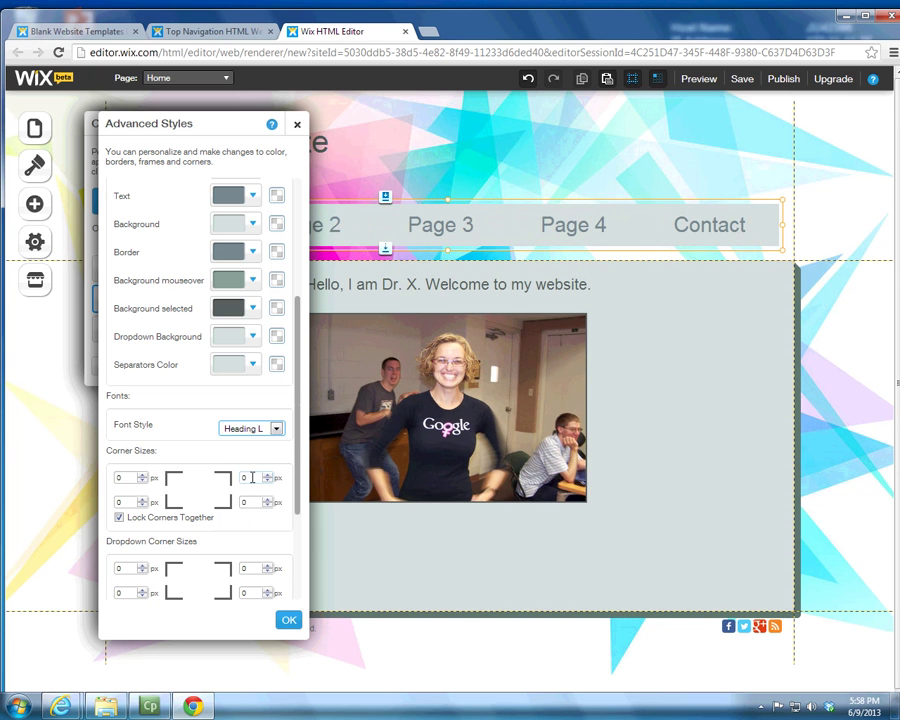
{"action": "left_click", "coordinate": [272, 441]}
{"action": "left_click", "coordinate": [255, 493]}
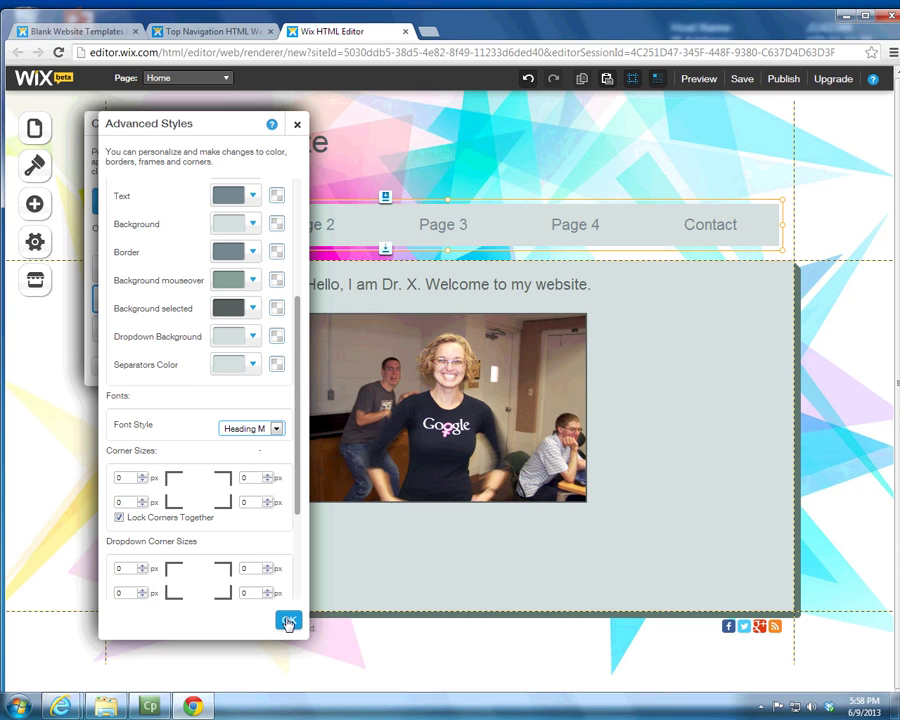
{"action": "left_click", "coordinate": [288, 622]}
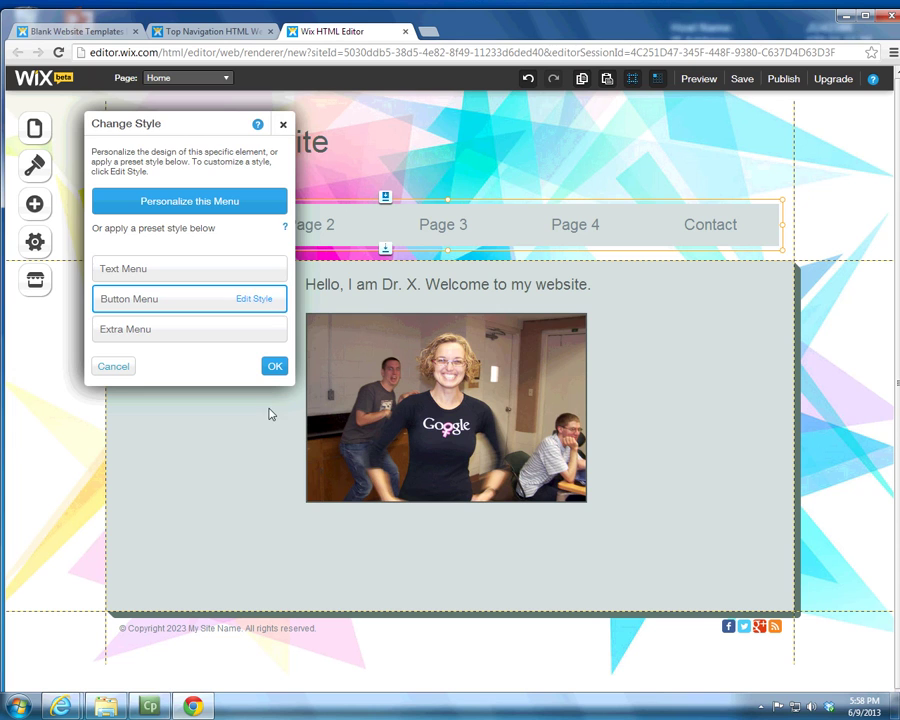
{"action": "left_click", "coordinate": [274, 367]}
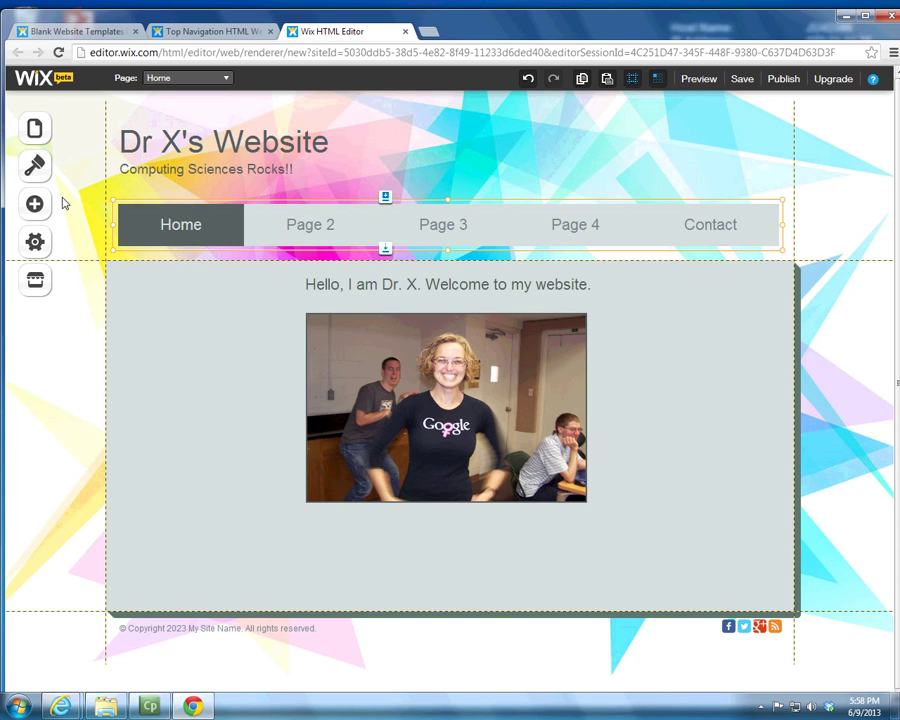
Step: Check the page list, then select the navigation menu to show its Menu options
{"action": "left_click", "coordinate": [226, 79]}
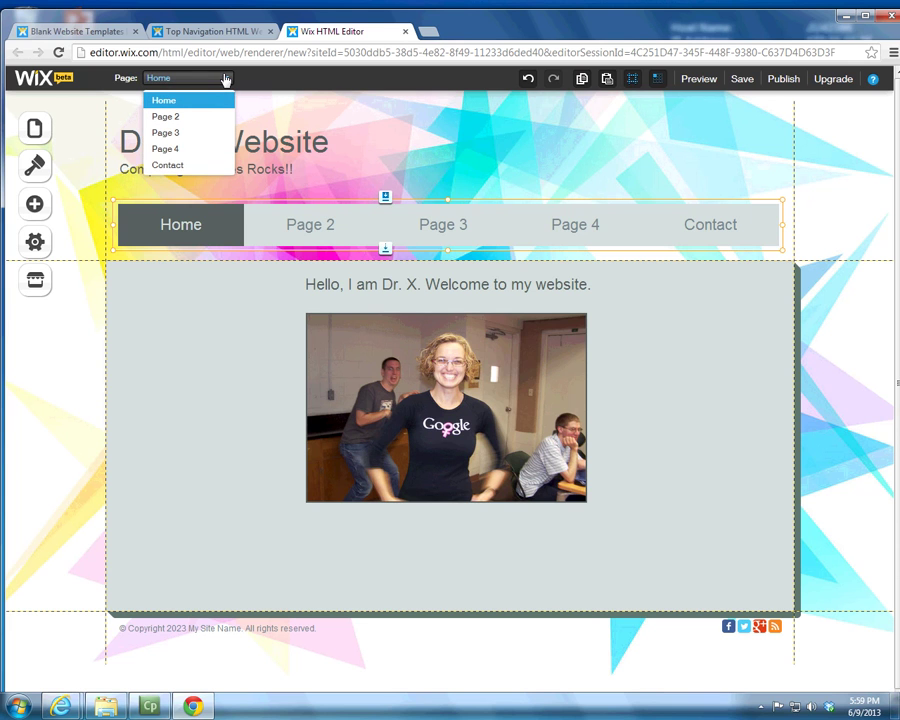
{"action": "left_click", "coordinate": [296, 225]}
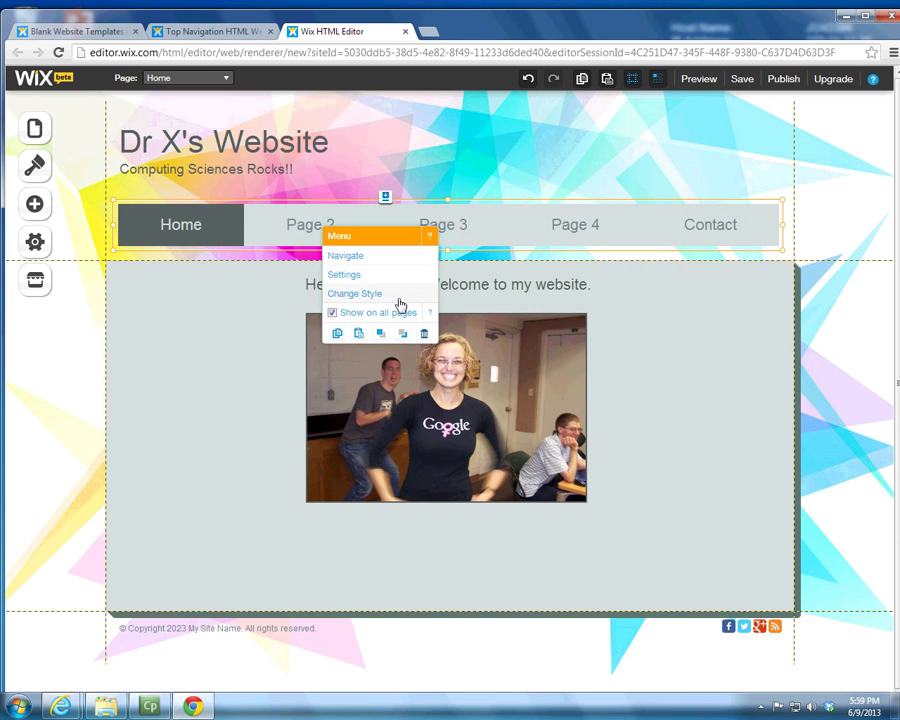
Step: Apply the Extra Menu preset to the navigation menu and open its Edit Style settings
{"action": "left_click", "coordinate": [357, 278]}
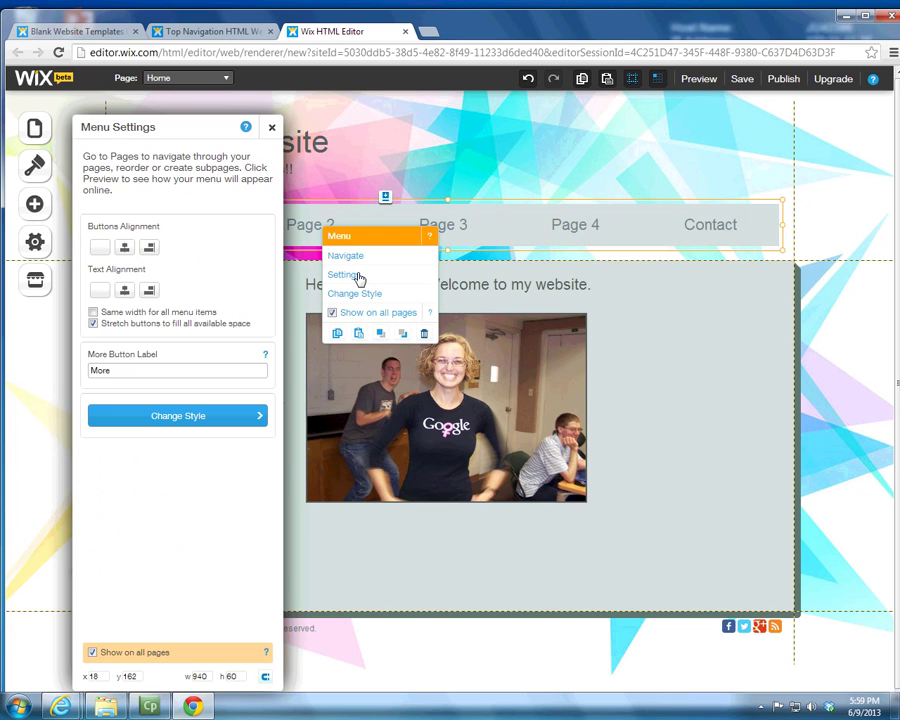
{"action": "left_click", "coordinate": [183, 368]}
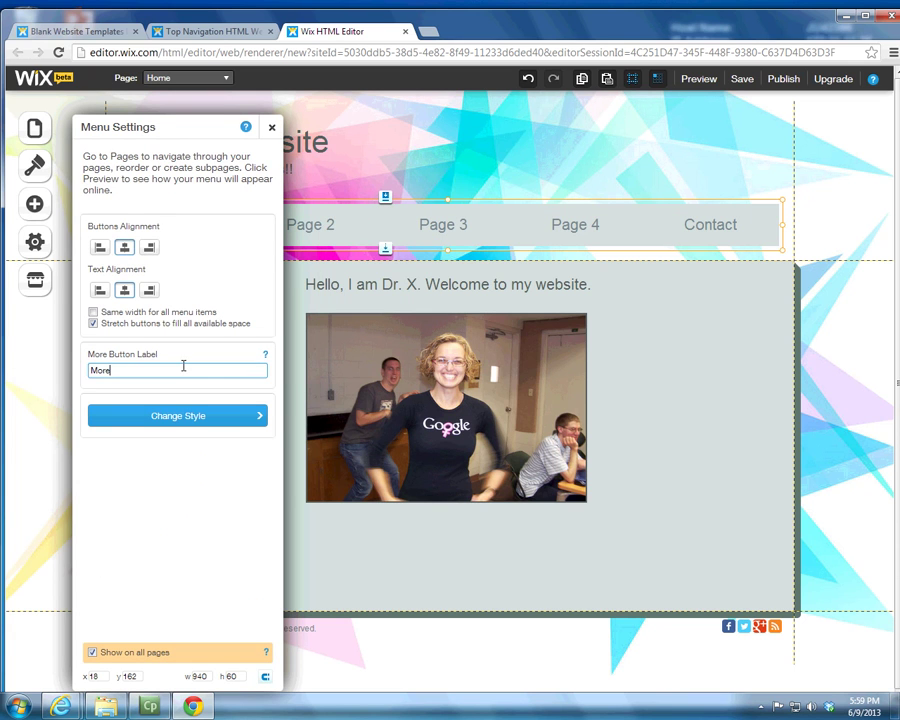
{"action": "left_click", "coordinate": [231, 415]}
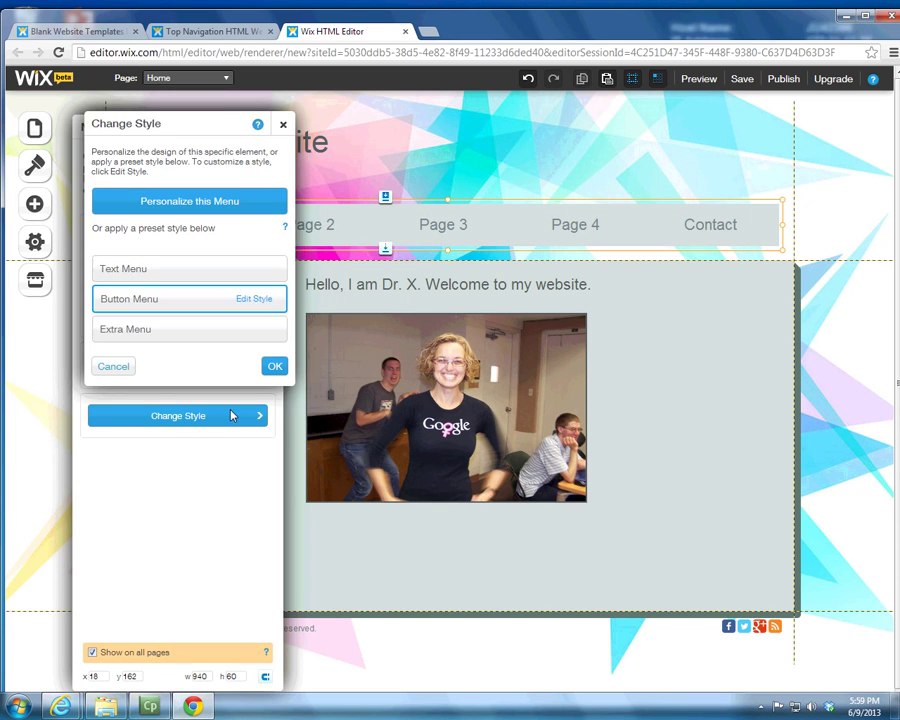
{"action": "left_click", "coordinate": [183, 335]}
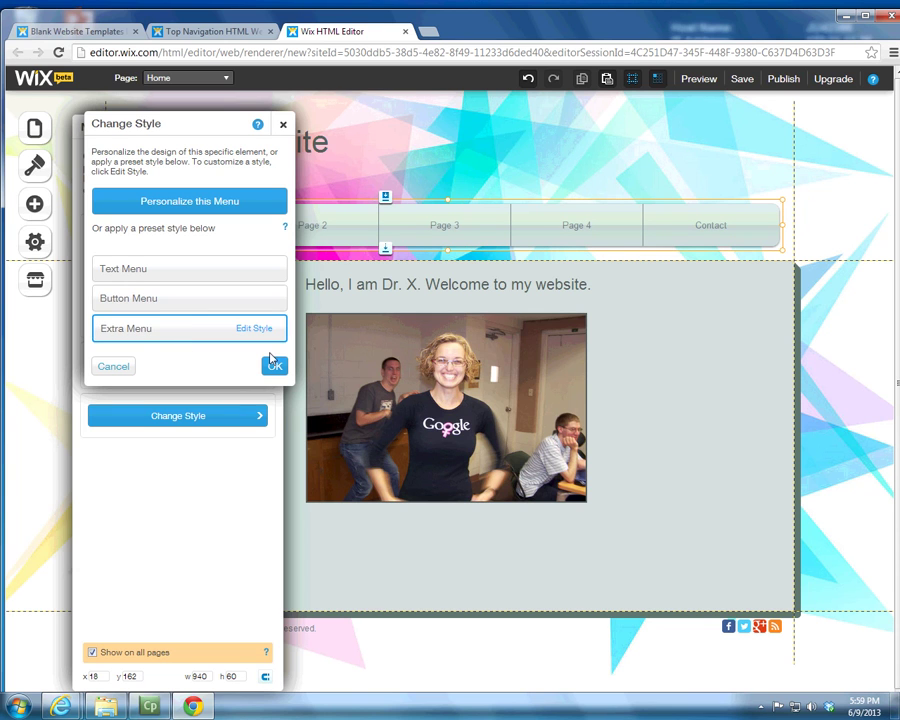
{"action": "left_click", "coordinate": [273, 365]}
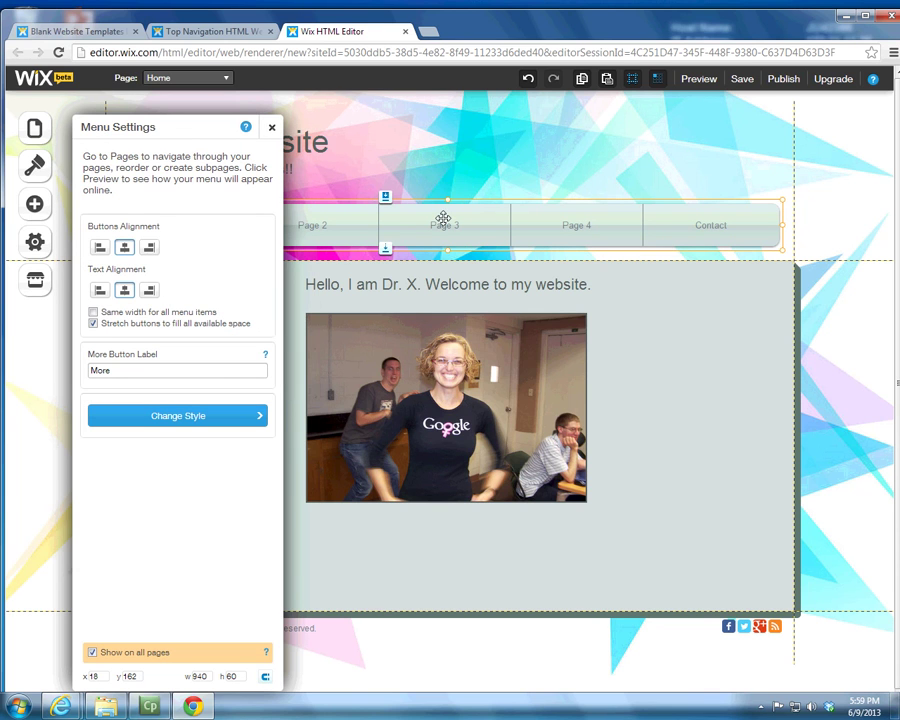
{"action": "left_click", "coordinate": [215, 422]}
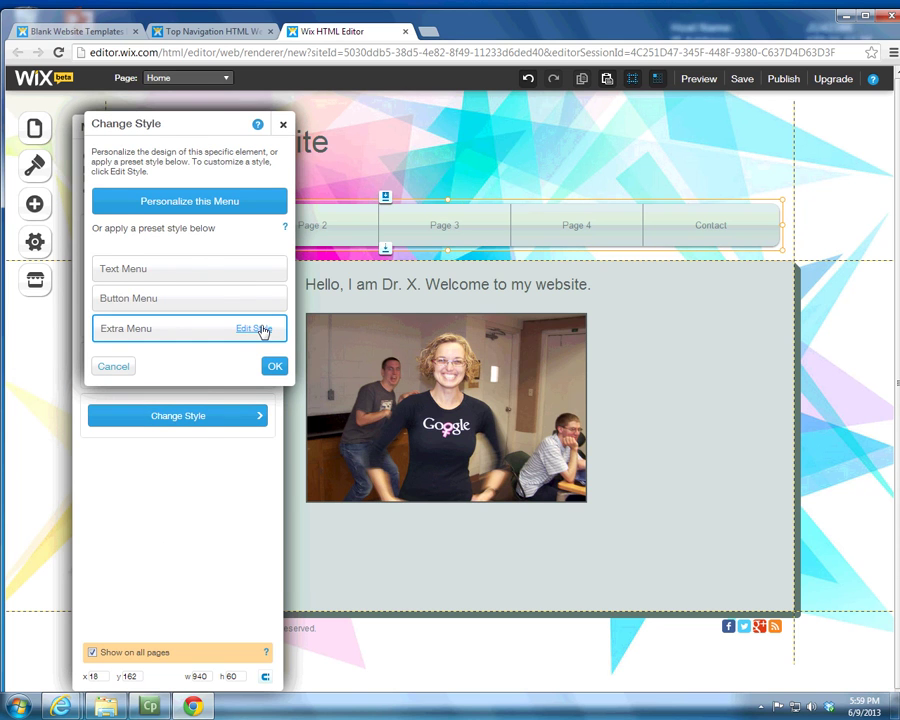
{"action": "left_click", "coordinate": [260, 329]}
Step: Set the Extra Menu text to the Heading M font style
{"action": "scroll", "coordinate": [244, 430], "scroll_direction": "down", "scroll_amount": 5}
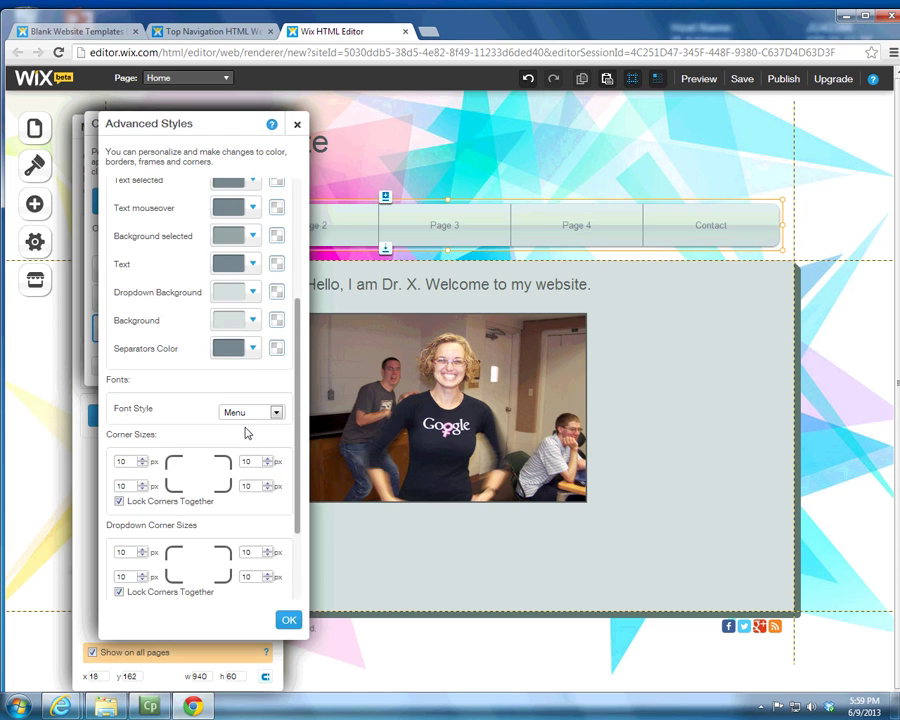
{"action": "left_click", "coordinate": [258, 299]}
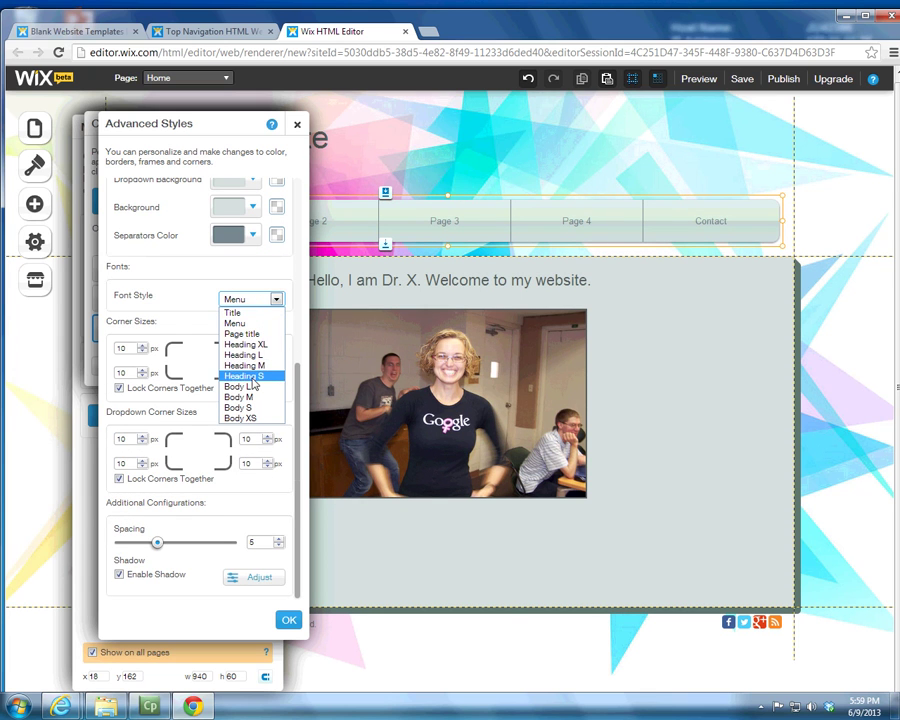
{"action": "left_click", "coordinate": [256, 365]}
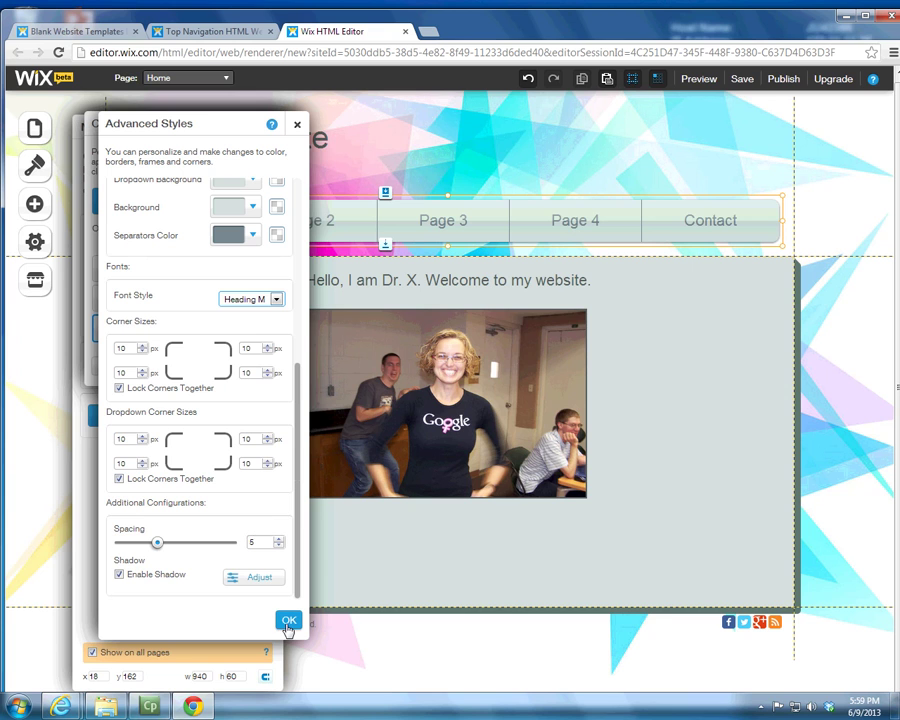
{"action": "left_click", "coordinate": [288, 622]}
Step: Give the menu buttons a green background, confirm the style dialogs and close Menu Settings
{"action": "left_click", "coordinate": [253, 207]}
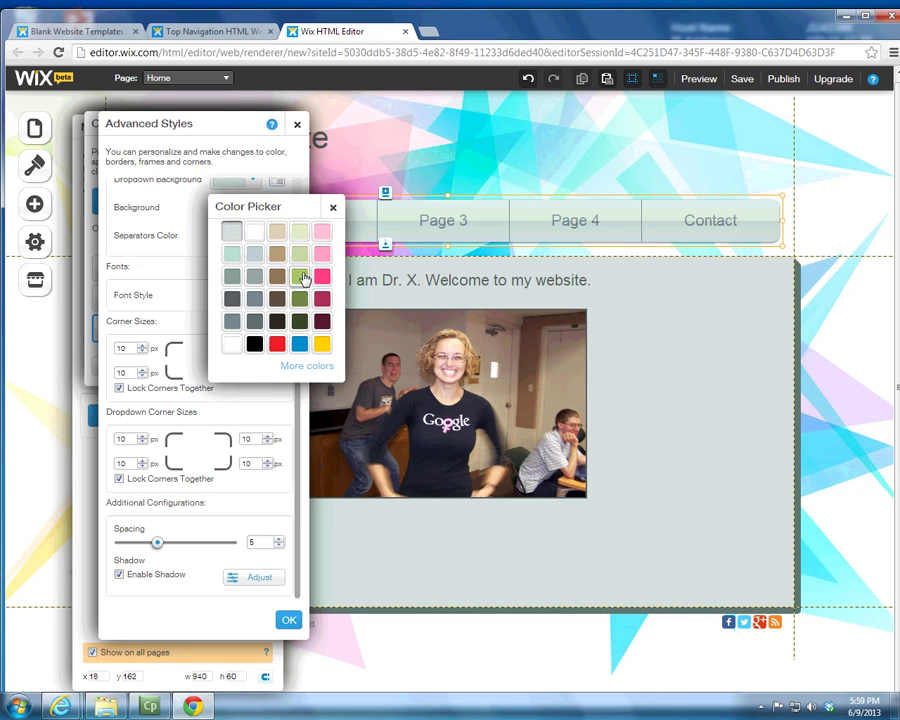
{"action": "left_click", "coordinate": [299, 277]}
{"action": "left_click", "coordinate": [289, 620]}
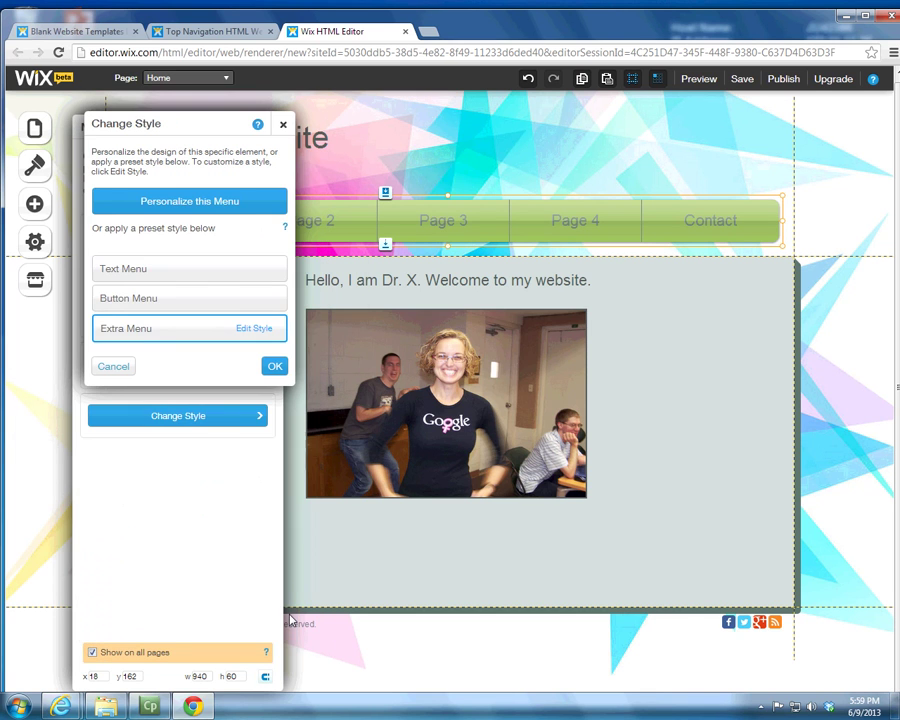
{"action": "left_click", "coordinate": [275, 366]}
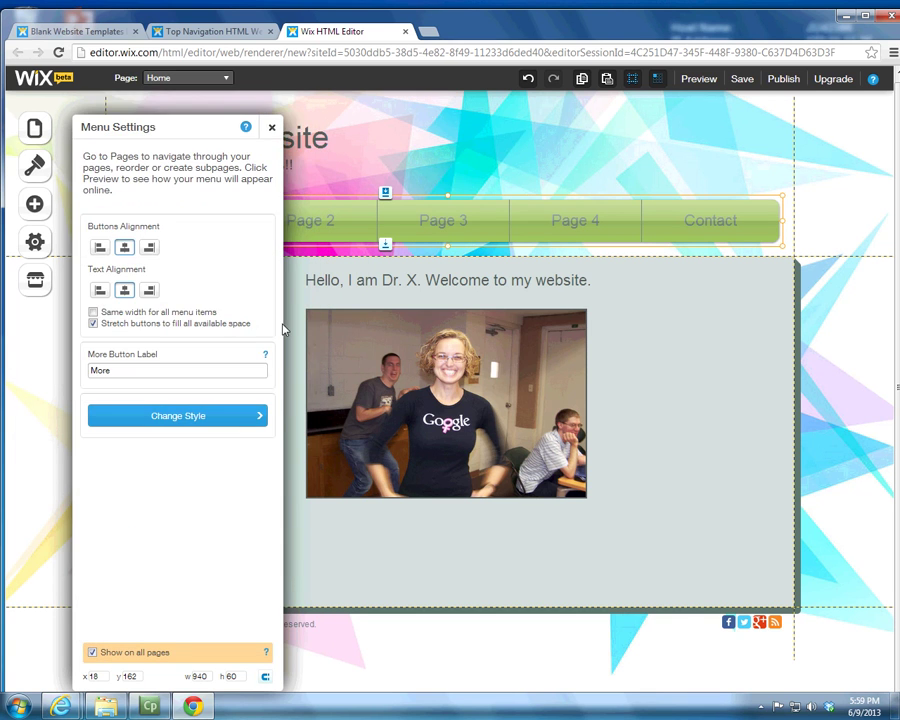
{"action": "left_click", "coordinate": [270, 124]}
{"action": "left_click", "coordinate": [440, 231]}
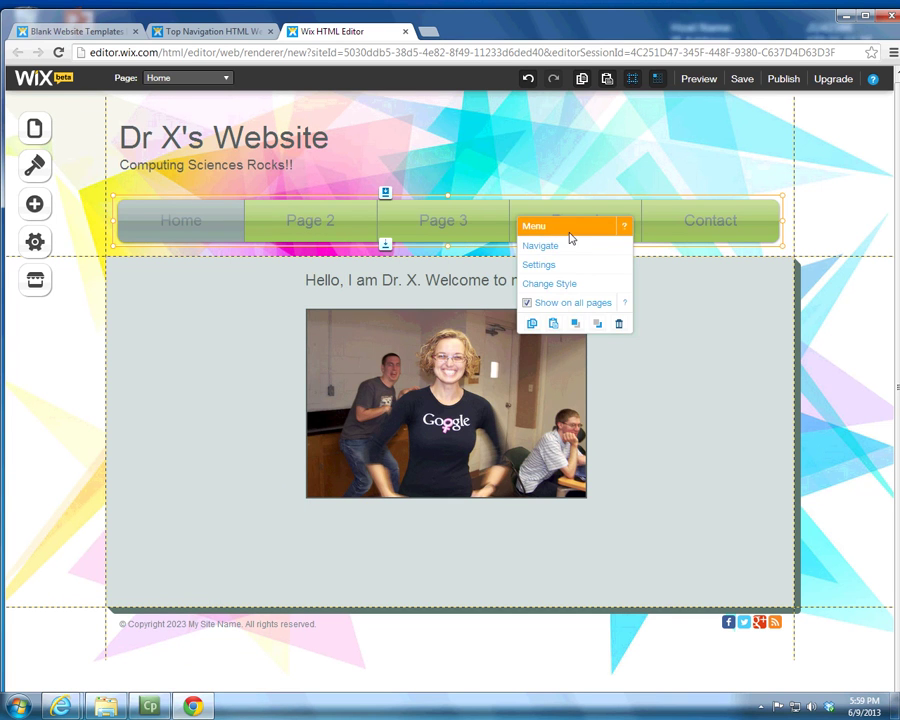
{"action": "left_click", "coordinate": [686, 231]}
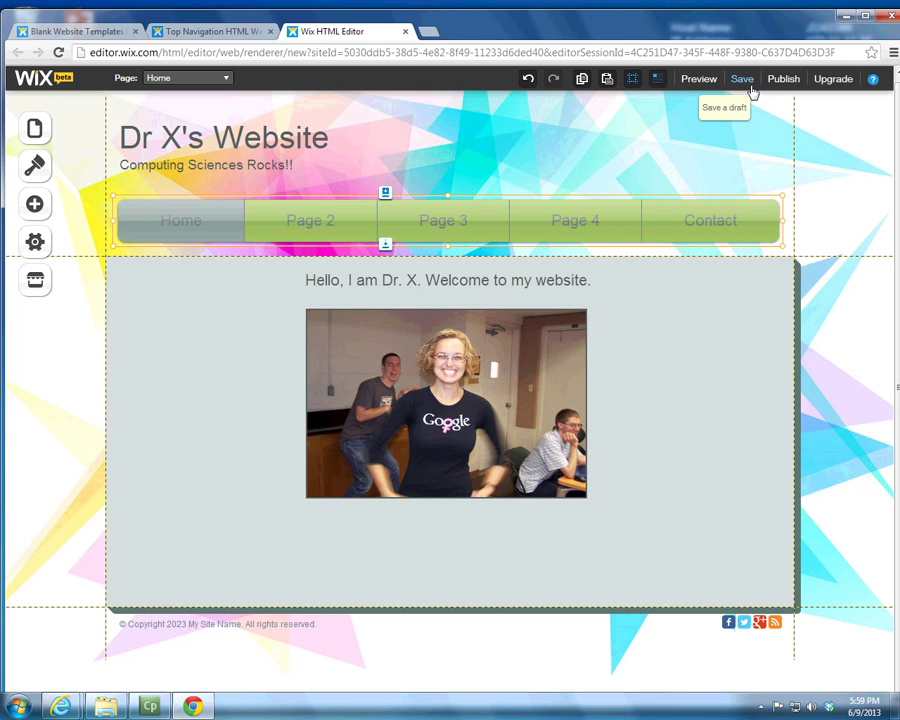
Step: Open the Pages panel listing Home, Page 2, Page 3, Page 4 and Contact
{"action": "left_click", "coordinate": [224, 80]}
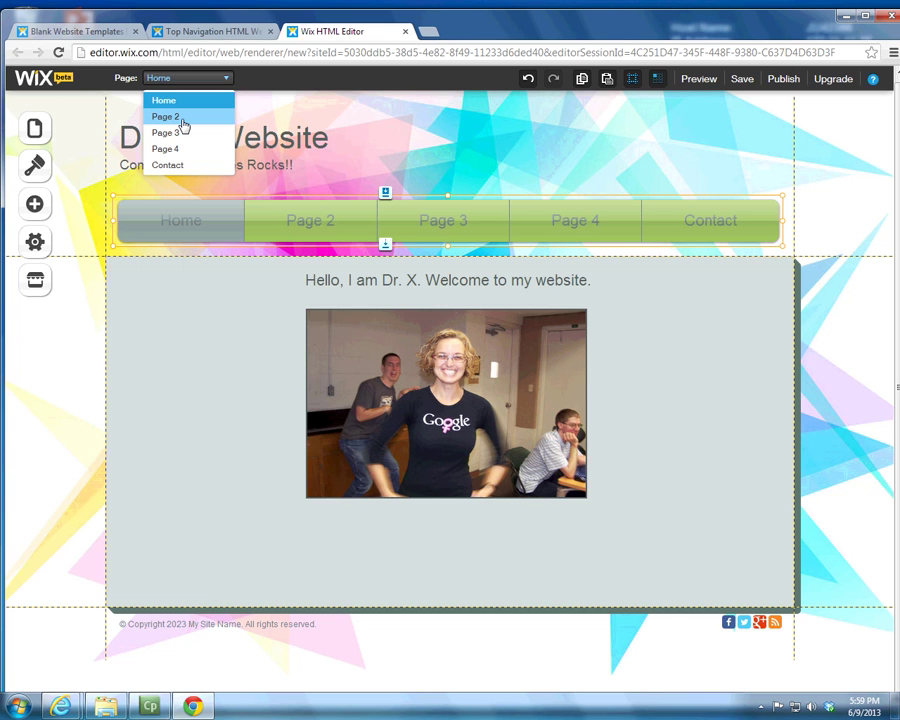
{"action": "left_click", "coordinate": [36, 130]}
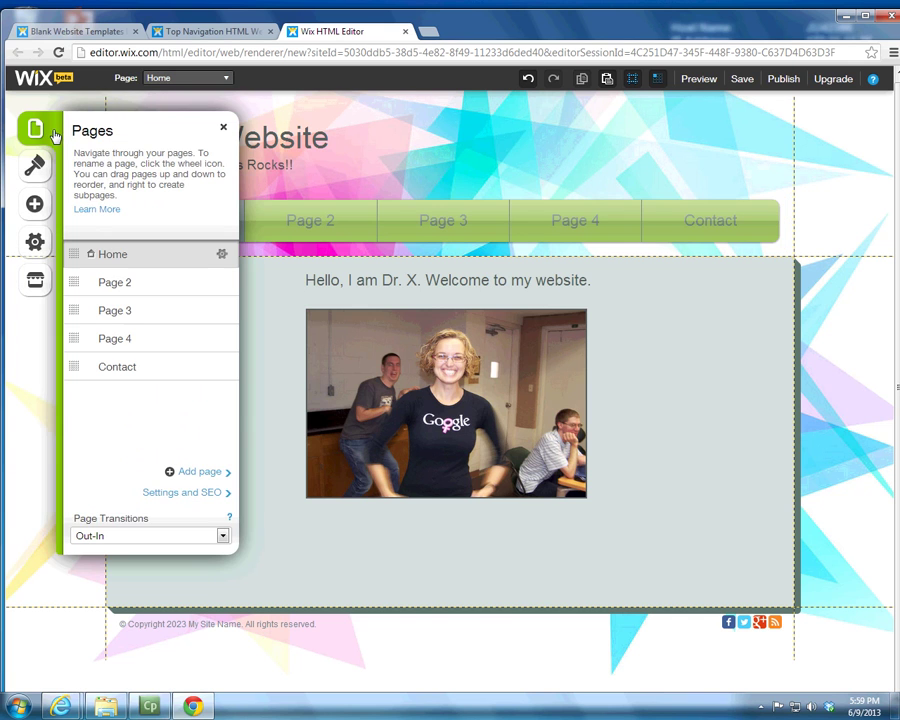
Step: Rename Page 2 to Courses with the page address courses
{"action": "left_click", "coordinate": [222, 282]}
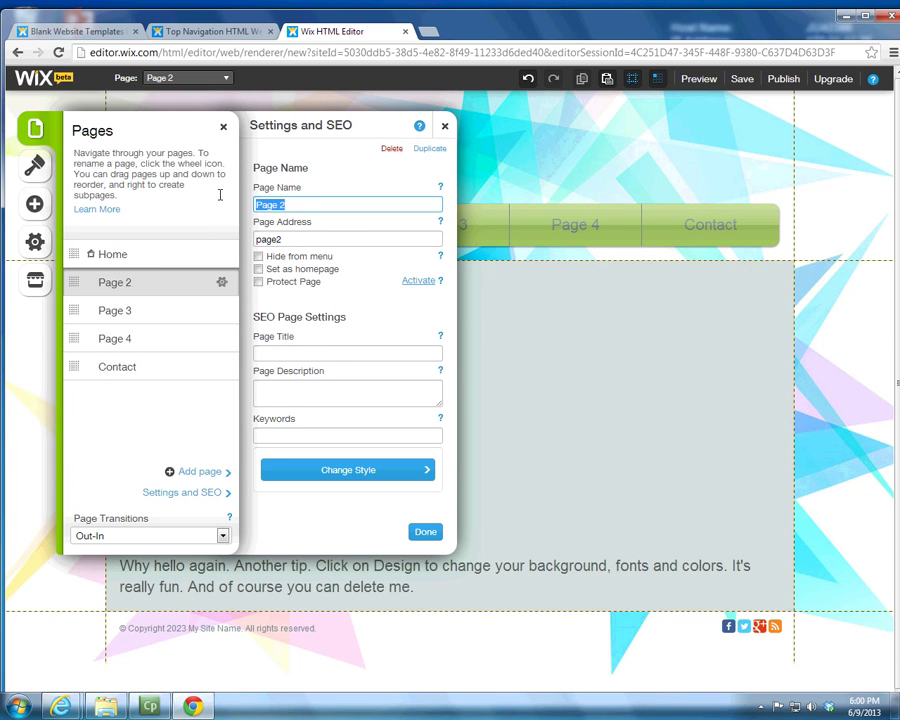
{"action": "key", "text": "BackSpace"}
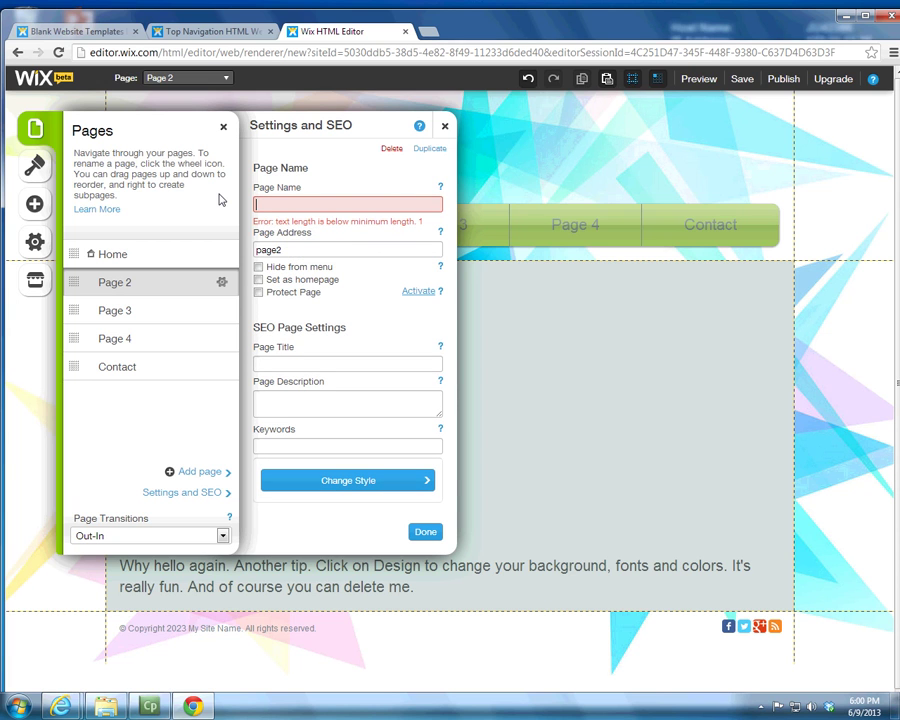
{"action": "type", "text": "Courses"}
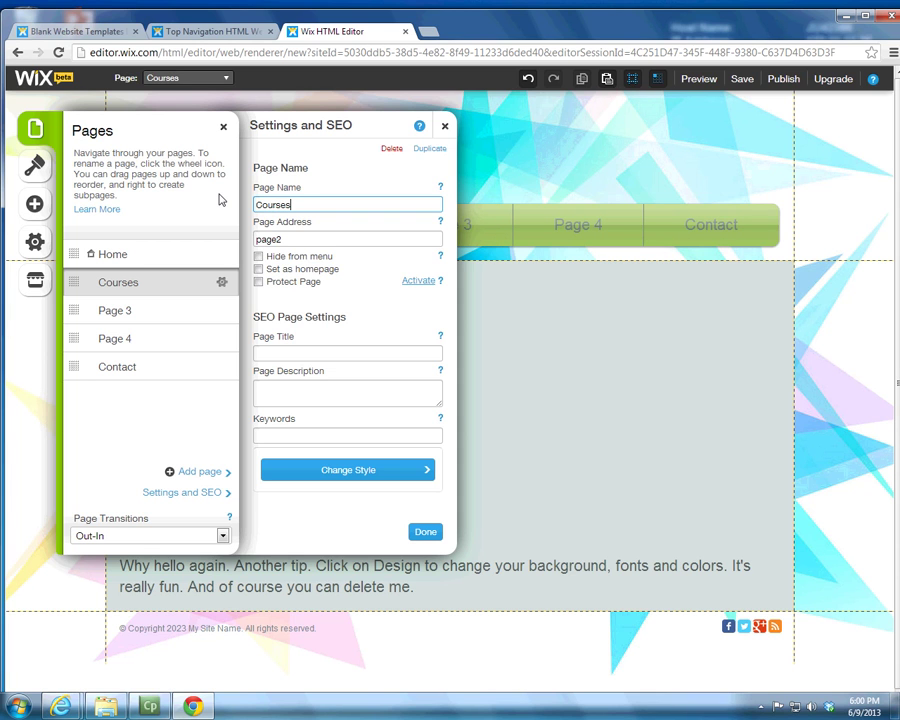
{"action": "key", "text": "Tab"}
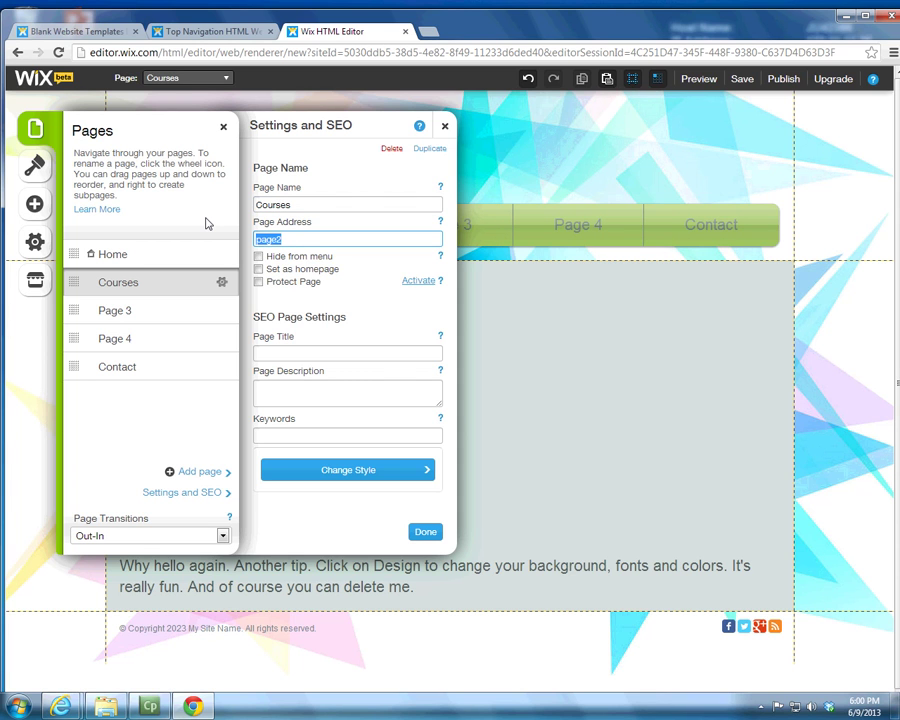
{"action": "type", "text": "courses"}
{"action": "left_click", "coordinate": [424, 534]}
{"action": "left_click", "coordinate": [223, 128]}
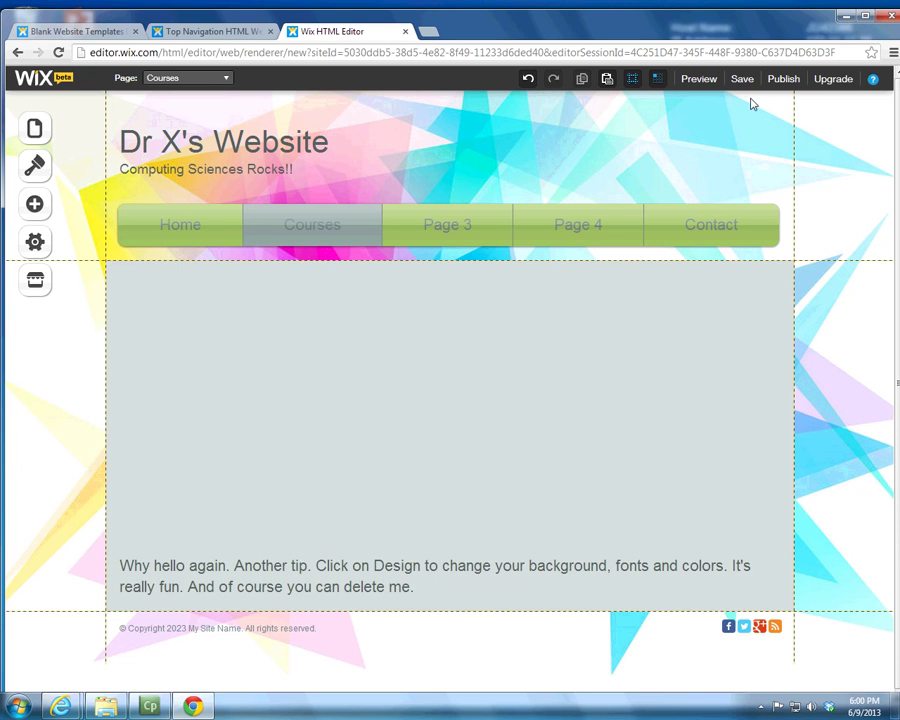
Step: Rename Page 3 to Interests with the page address interests
{"action": "left_click", "coordinate": [34, 128]}
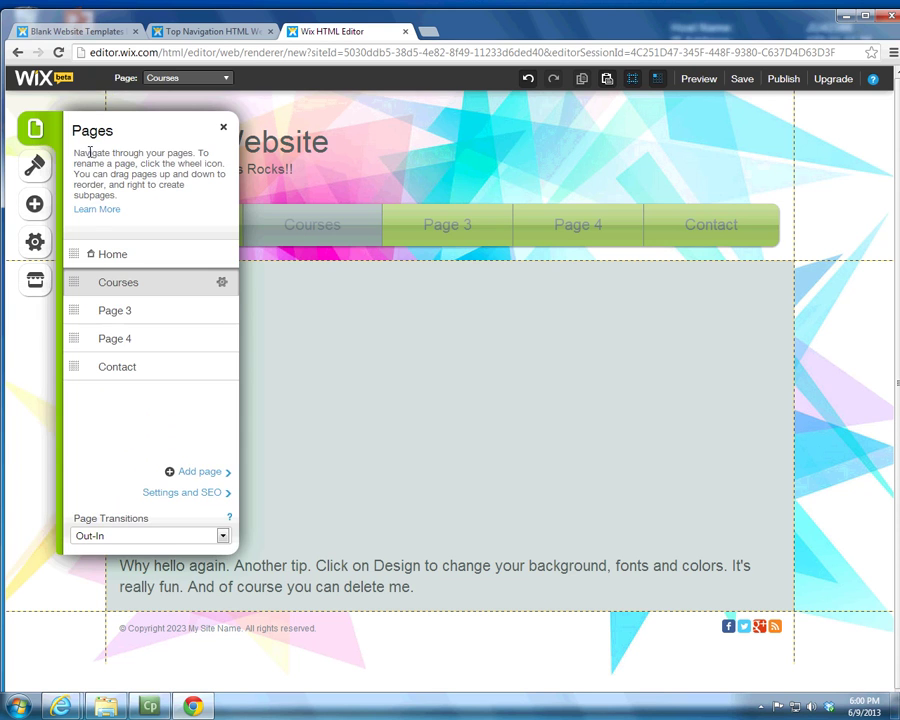
{"action": "left_click", "coordinate": [222, 311]}
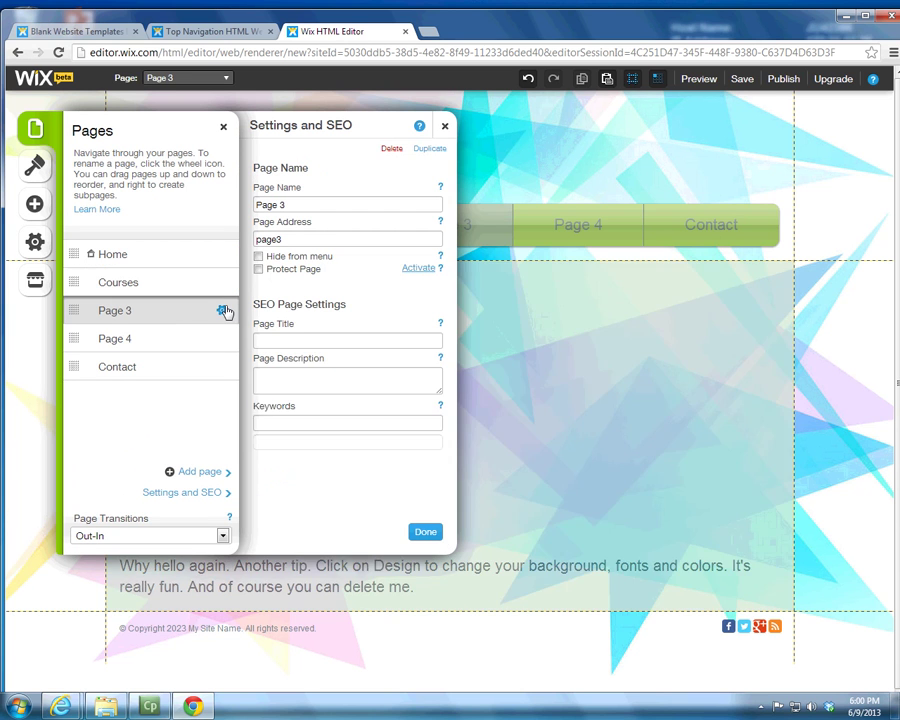
{"action": "left_click", "coordinate": [290, 204]}
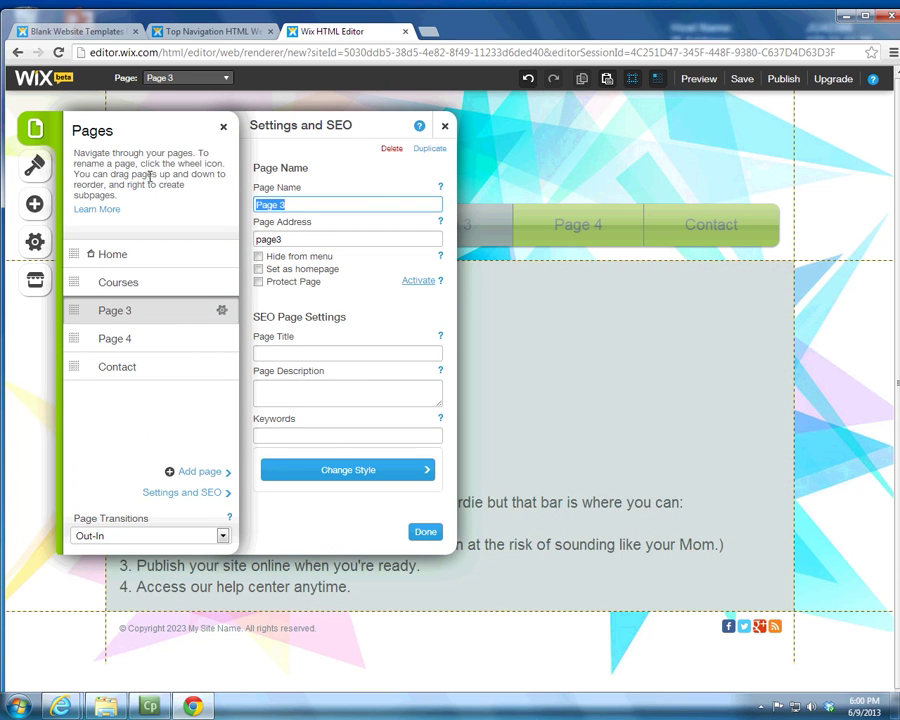
{"action": "type", "text": "Intro"}
{"action": "key", "text": "BackSpace"}
{"action": "key", "text": "BackSpace"}
{"action": "type", "text": "e"}
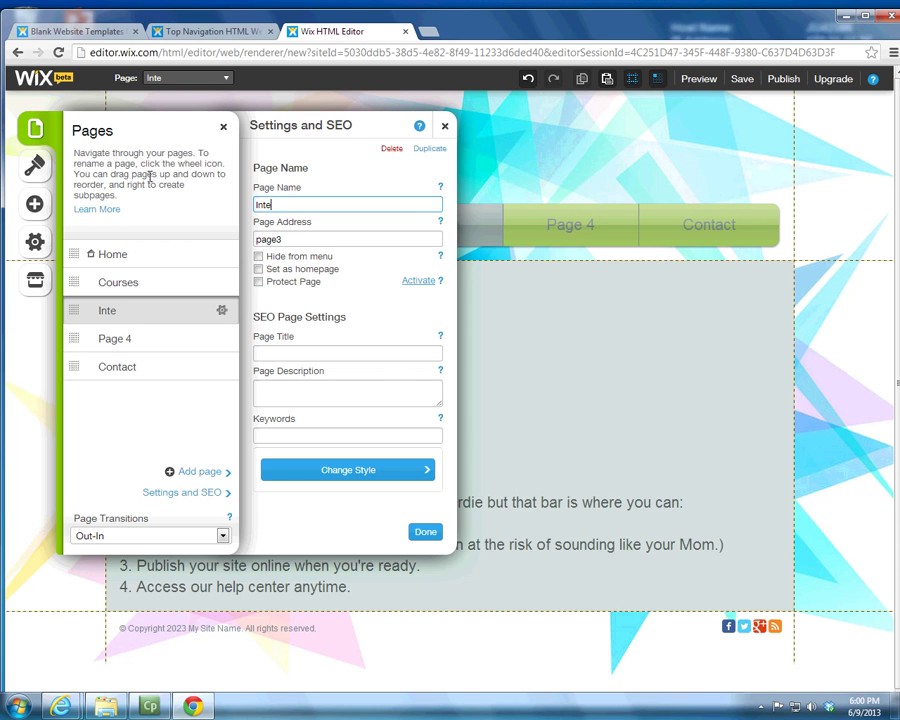
{"action": "type", "text": "rests"}
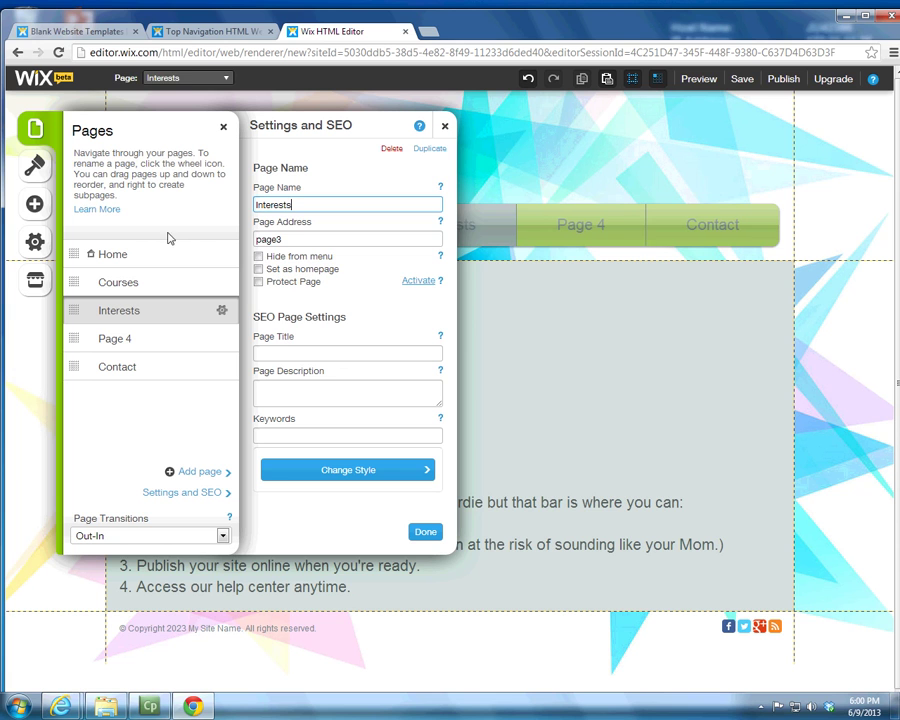
{"action": "left_click_drag", "start_coordinate": [303, 235], "coordinate": [257, 228]}
{"action": "type", "text": "interests"}
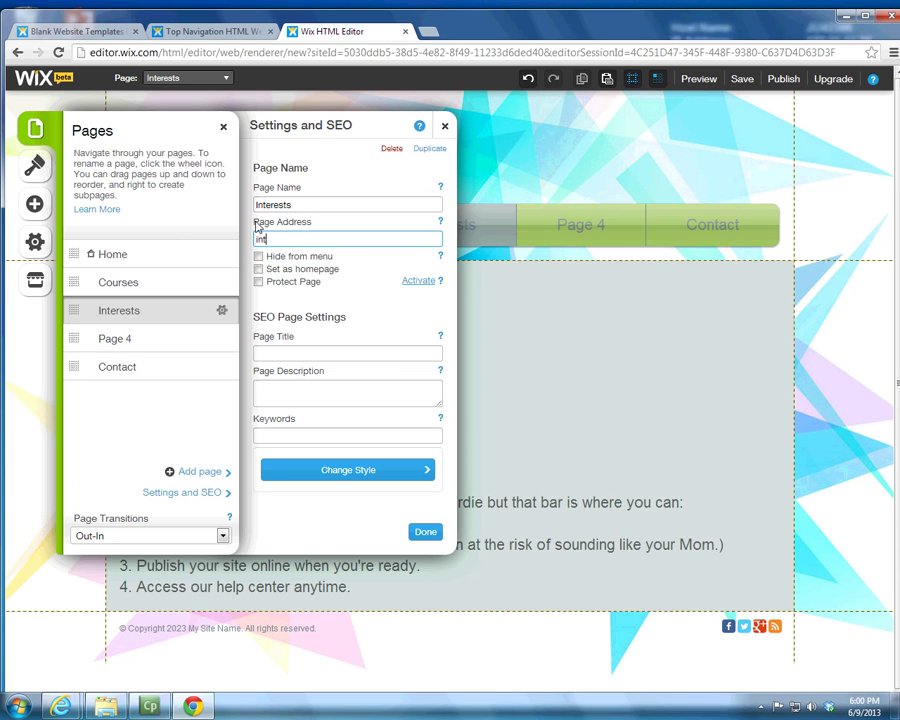
Step: Rename Page 4 to Links with the page address links
{"action": "left_click", "coordinate": [131, 341]}
{"action": "left_click", "coordinate": [316, 205]}
{"action": "triple_click", "coordinate": [316, 205]}
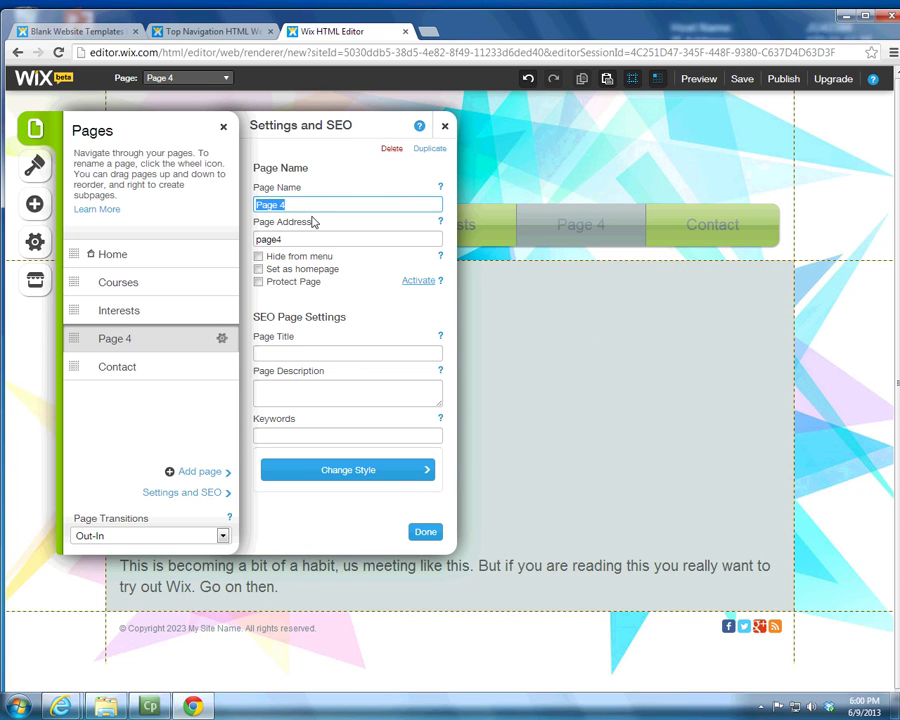
{"action": "key", "text": "BackSpace"}
{"action": "type", "text": "Links"}
{"action": "left_click", "coordinate": [274, 239]}
{"action": "left_click_drag", "start_coordinate": [274, 239], "coordinate": [190, 222]}
{"action": "type", "text": "links"}
{"action": "left_click", "coordinate": [421, 531]}
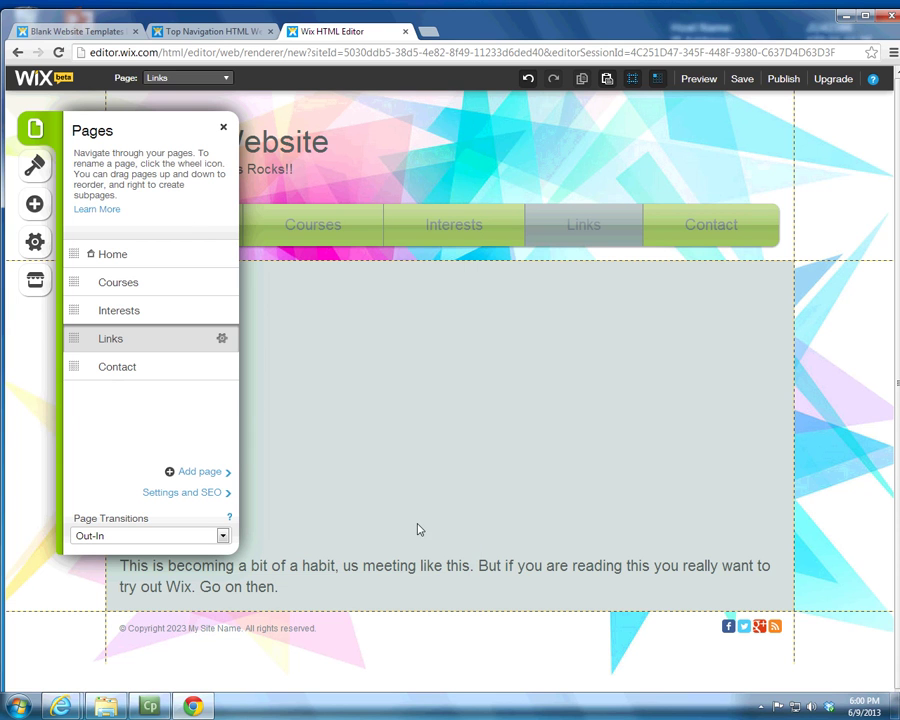
Step: Visit the Home, Courses and Interests pages, close the page list, and bring up the save prompt
{"action": "left_click", "coordinate": [147, 255]}
{"action": "left_click", "coordinate": [150, 284]}
{"action": "left_click", "coordinate": [148, 310]}
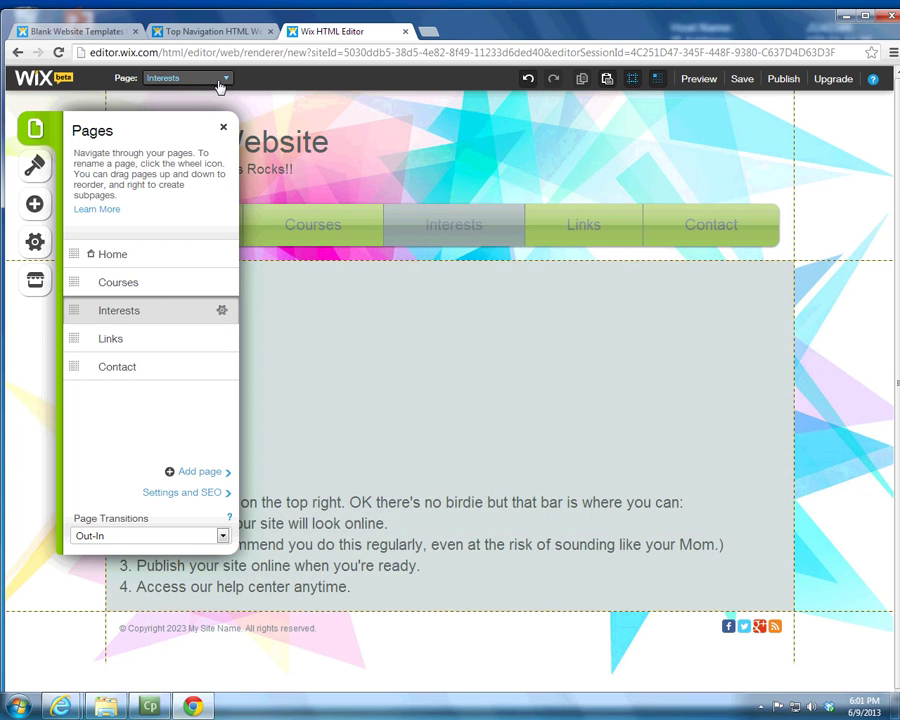
{"action": "left_click", "coordinate": [219, 82]}
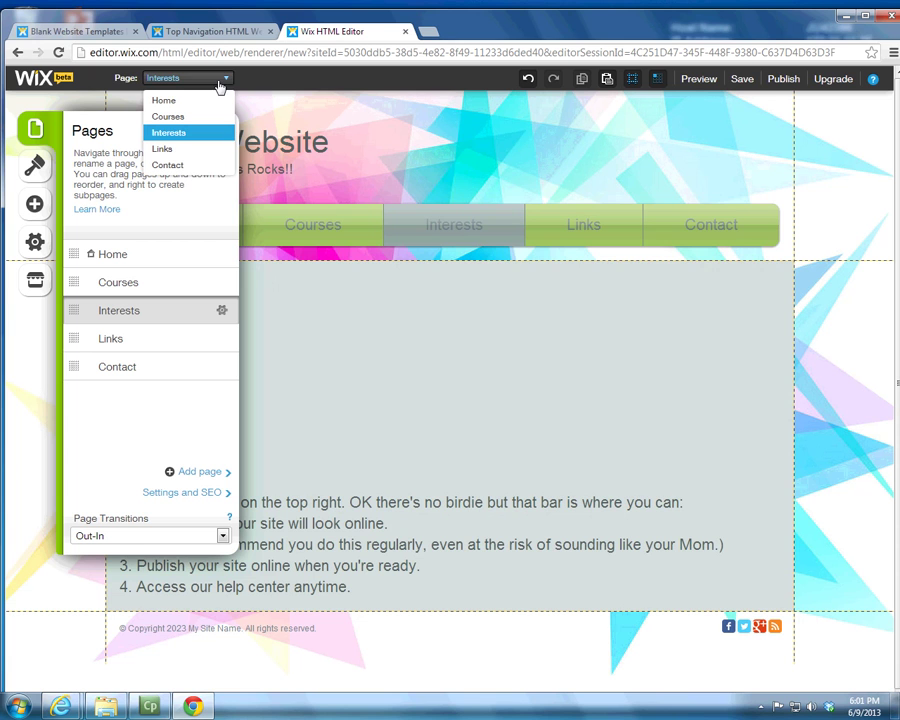
{"action": "left_click", "coordinate": [315, 402]}
{"action": "left_click", "coordinate": [133, 130]}
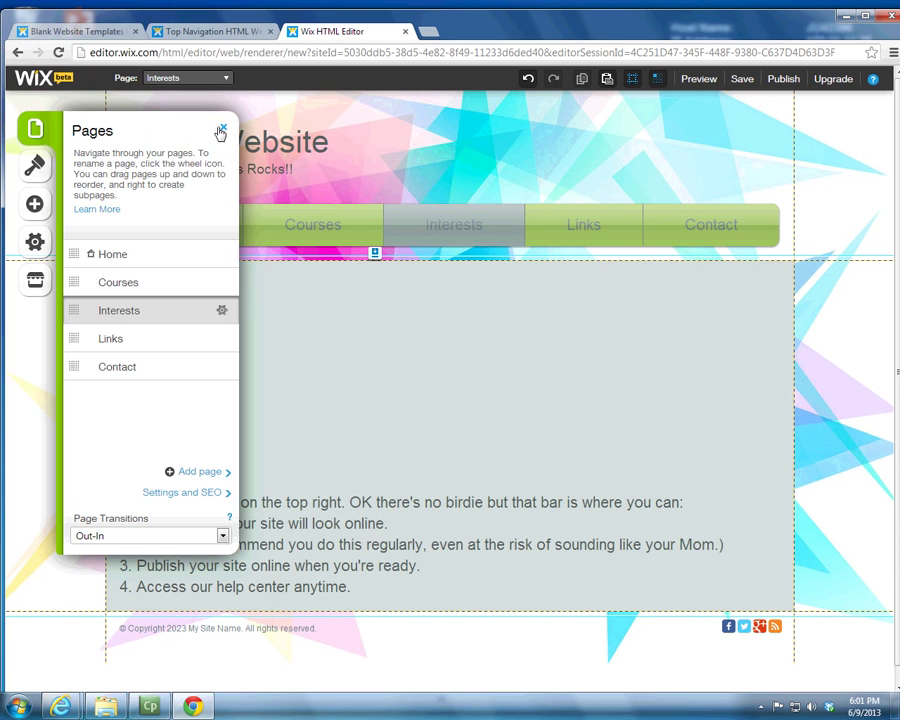
{"action": "left_click", "coordinate": [221, 131]}
{"action": "left_click", "coordinate": [737, 79]}
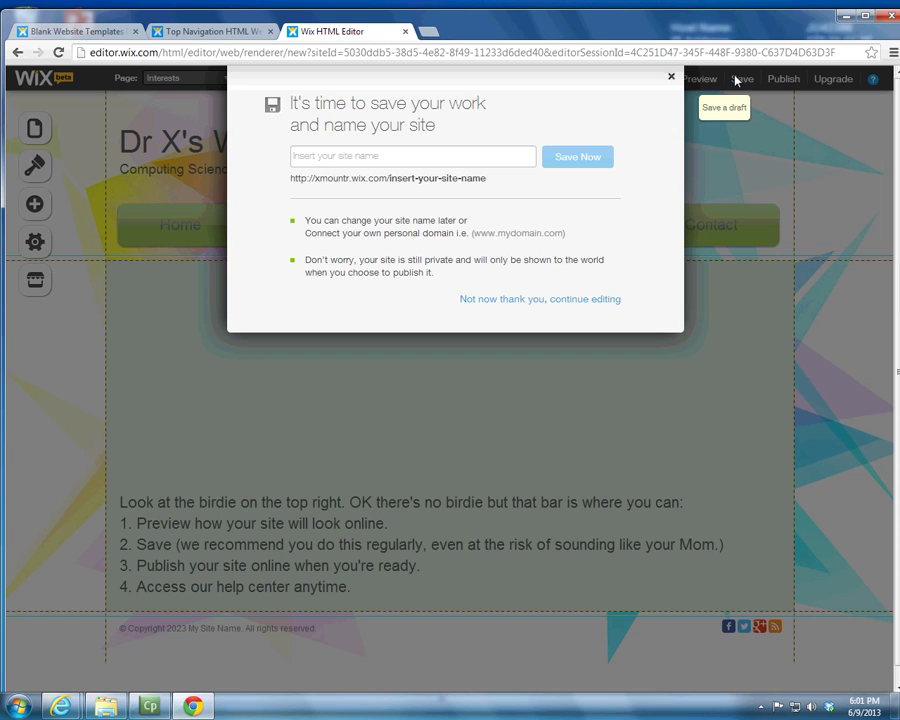
Step: Save the site under the name DrXPortfolio and dismiss the saved confirmation
{"action": "left_click", "coordinate": [423, 152]}
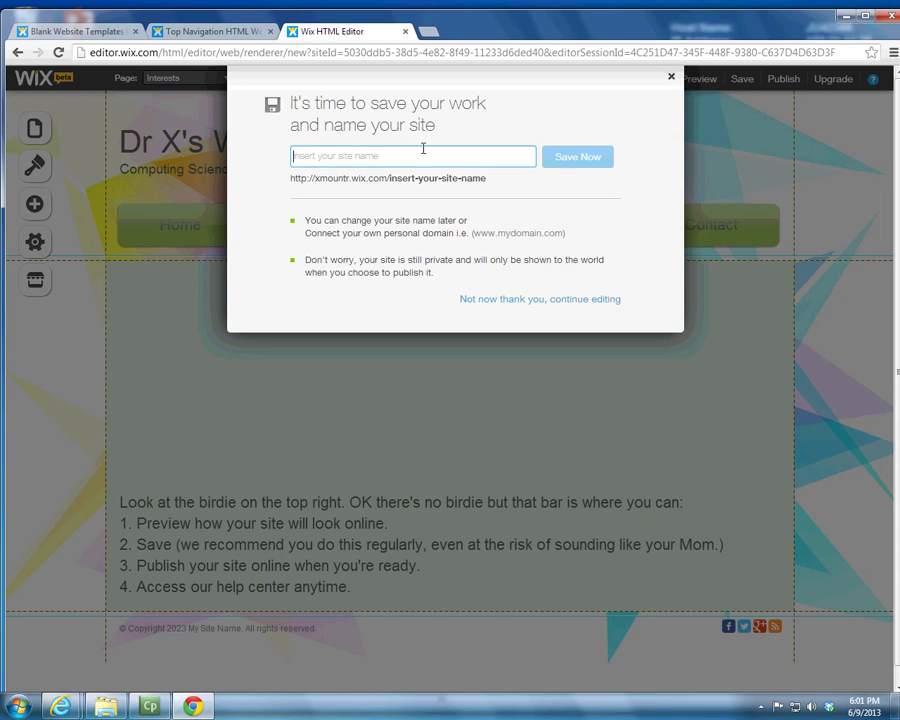
{"action": "type", "text": "Dr"}
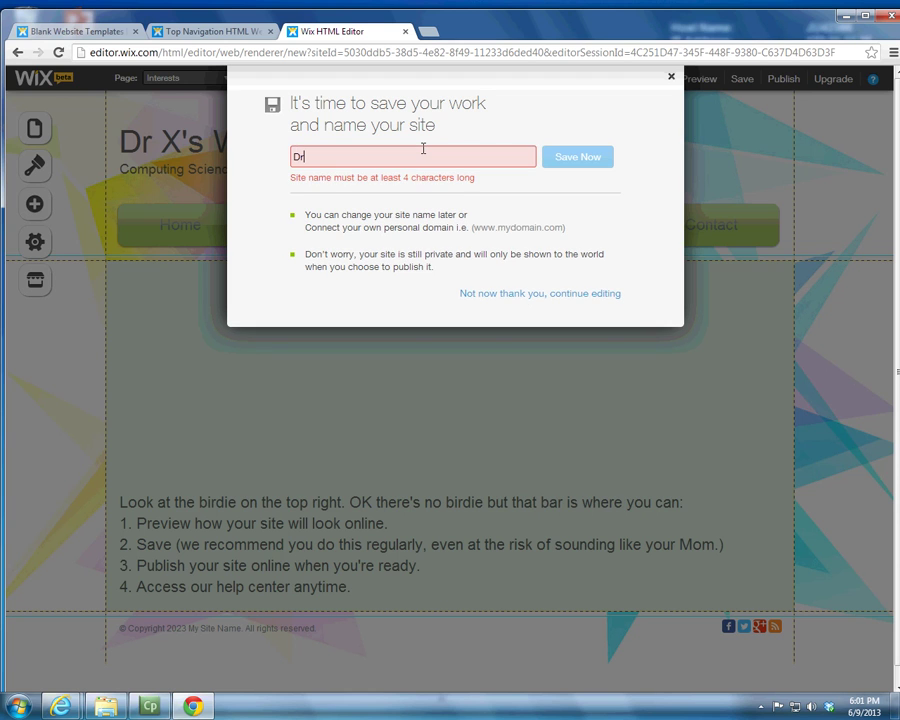
{"action": "type", "text": "XPorfrol"}
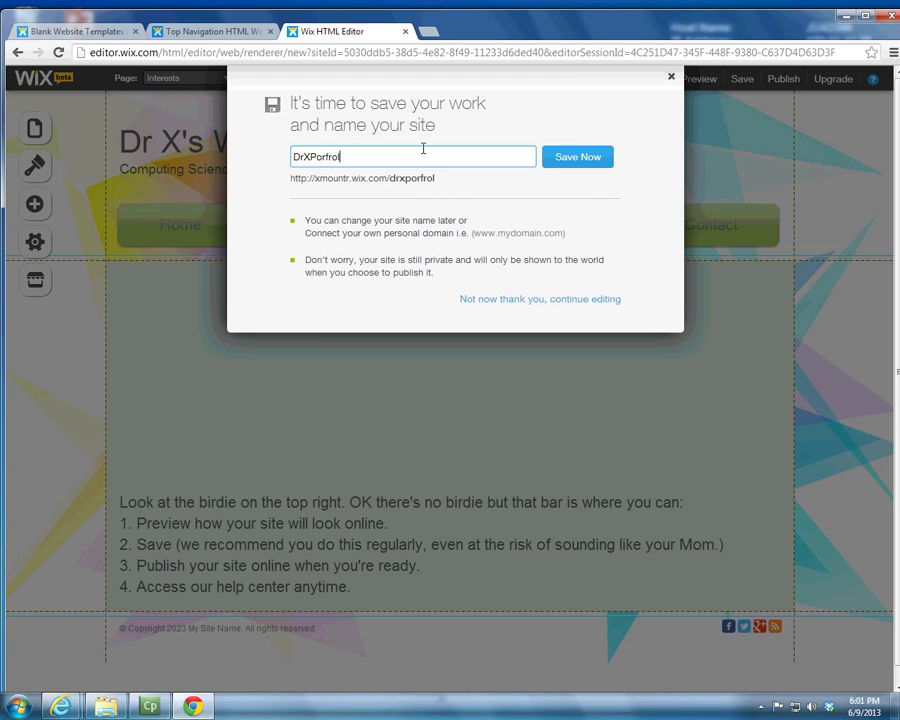
{"action": "key", "text": "BackSpace"}
{"action": "key", "text": "BackSpace"}
{"action": "key", "text": "BackSpace"}
{"action": "key", "text": "BackSpace"}
{"action": "type", "text": "rt"}
{"action": "key", "text": "BackSpace"}
{"action": "key", "text": "BackSpace"}
{"action": "type", "text": "tfolio"}
{"action": "key", "text": "Return"}
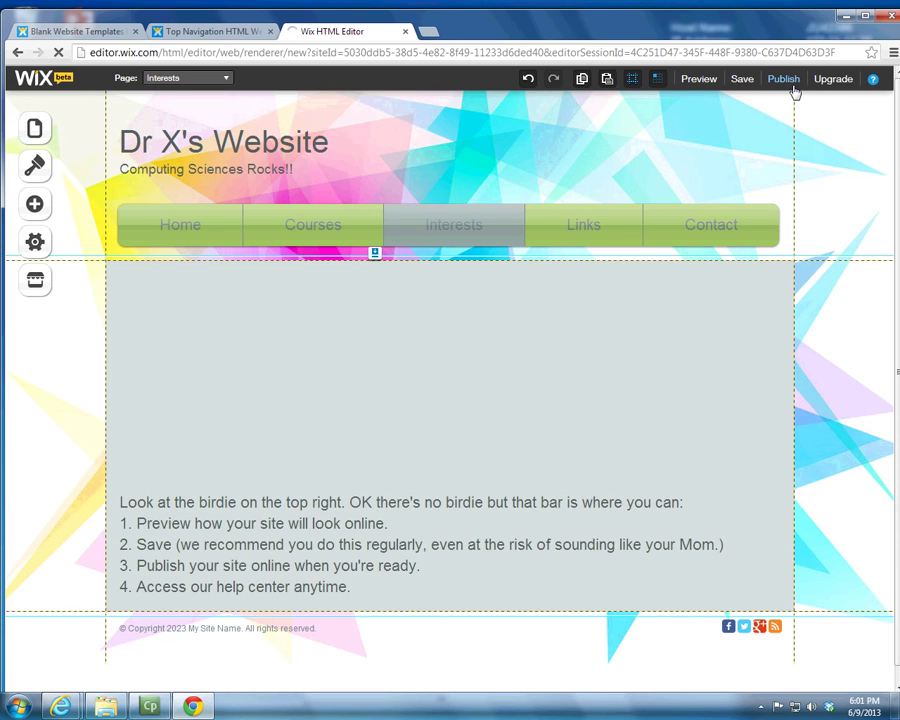
{"action": "left_click", "coordinate": [785, 80]}
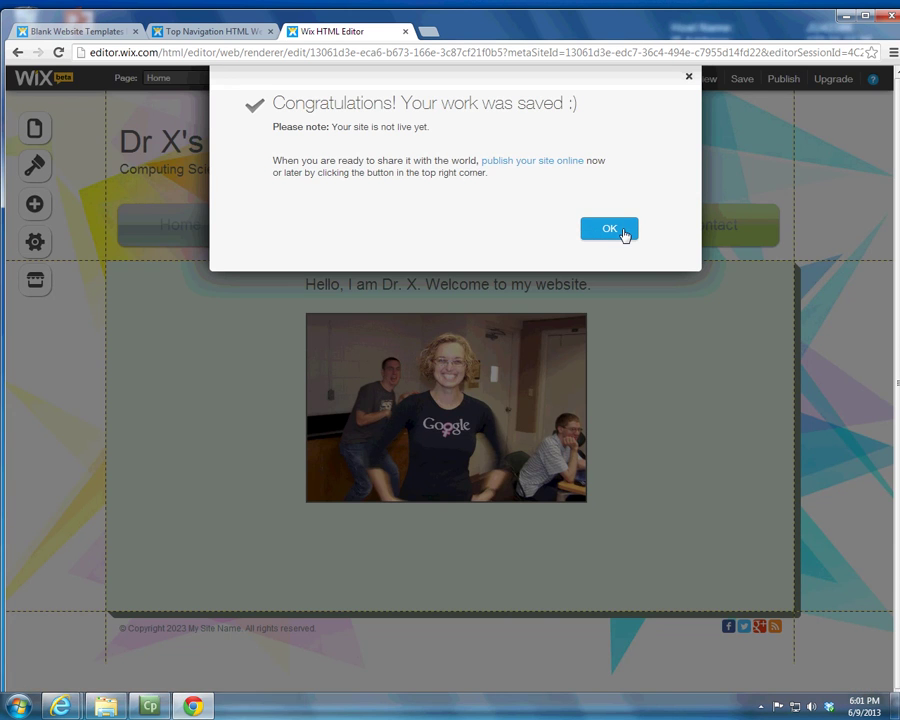
{"action": "left_click", "coordinate": [622, 233]}
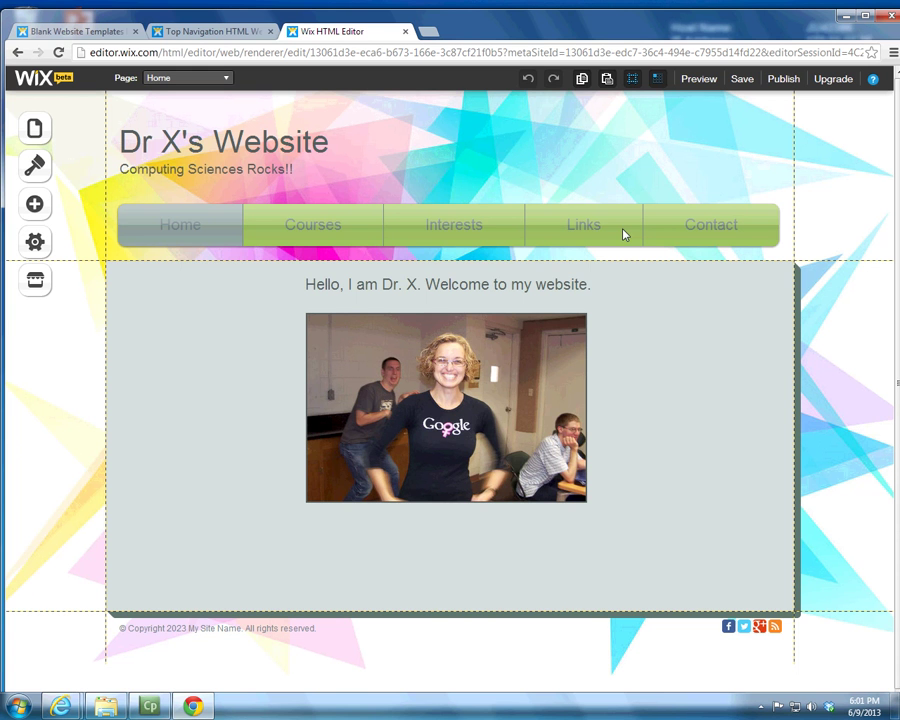
Step: Load the site's drxportfolio wix.com address in a new tab, see it's unpublished, and close it
{"action": "left_click", "coordinate": [428, 31]}
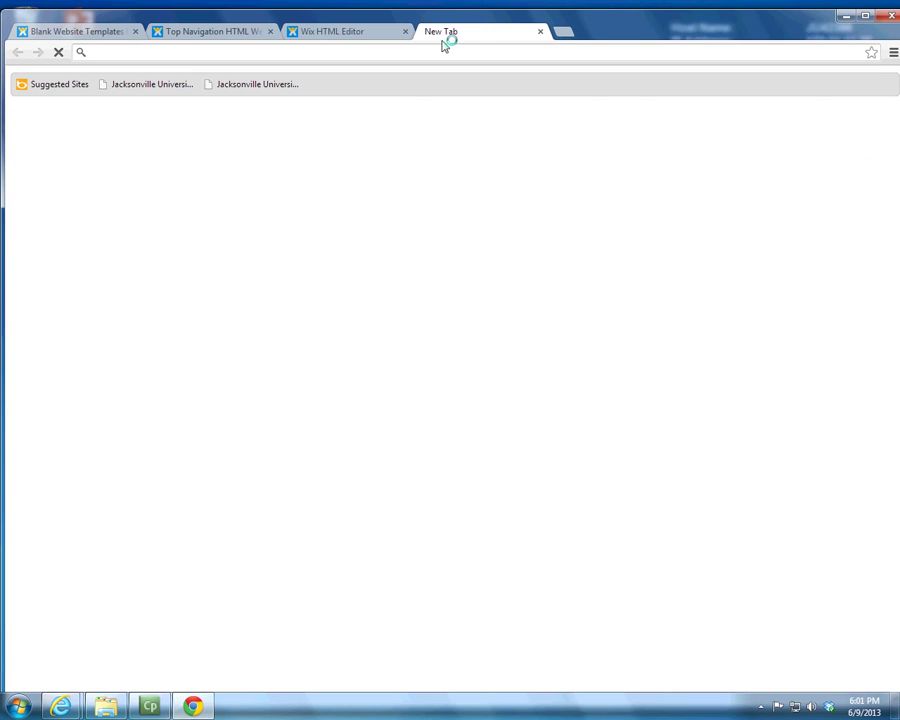
{"action": "type", "text": "xmountr."}
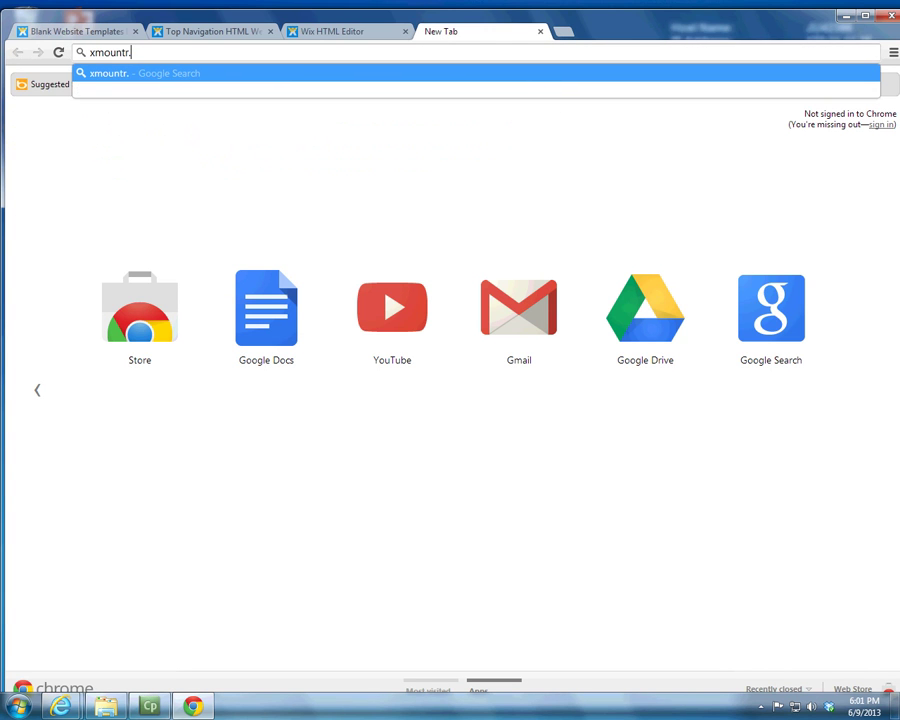
{"action": "type", "text": "wix"}
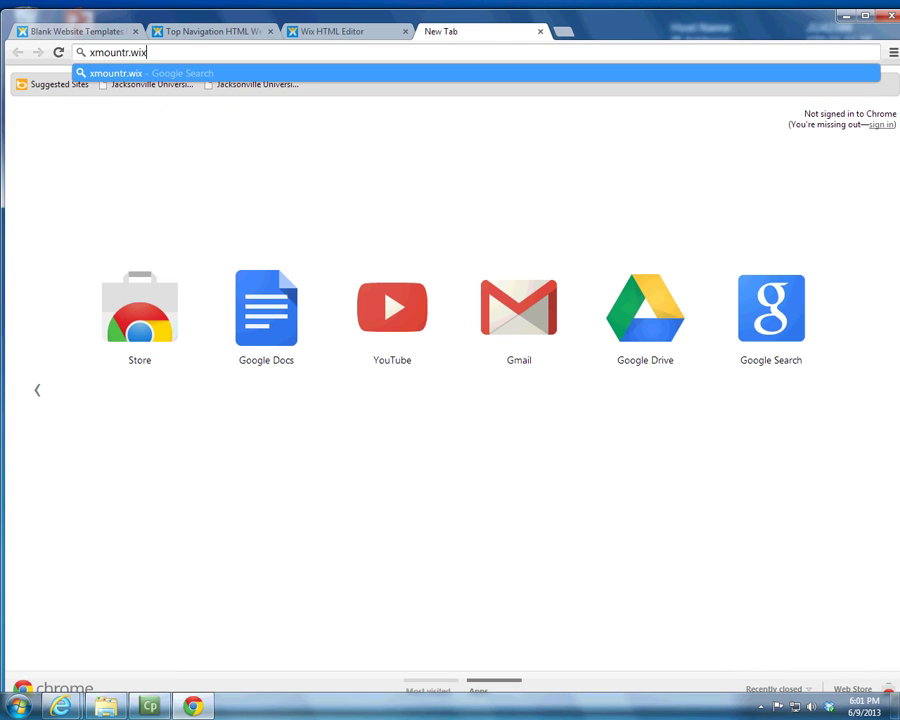
{"action": "type", "text": ".com"}
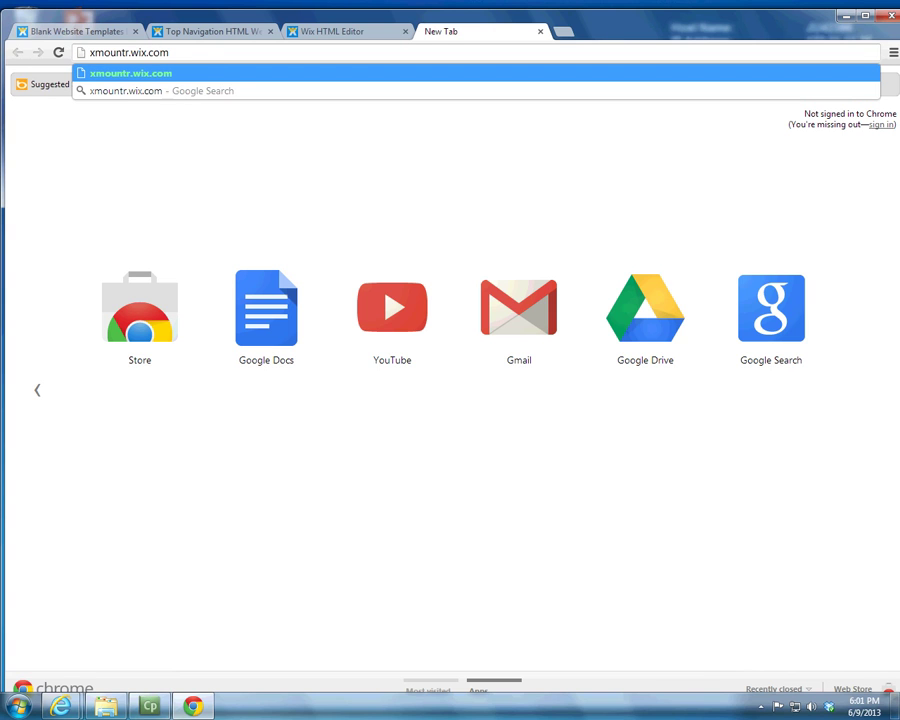
{"action": "type", "text": "/drxp"}
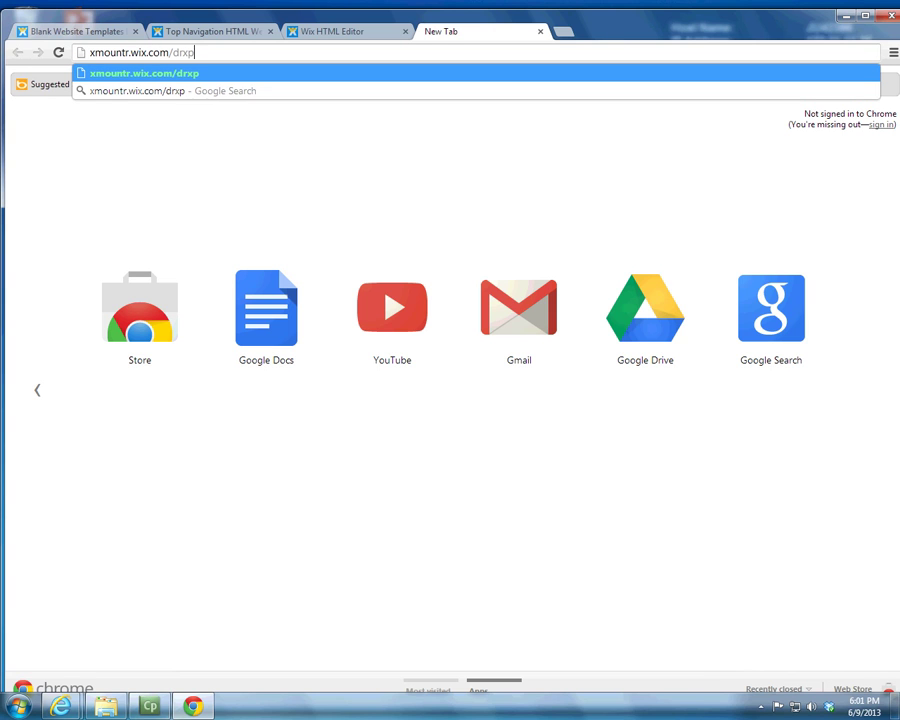
{"action": "type", "text": "ortfolio"}
{"action": "key", "text": "Return"}
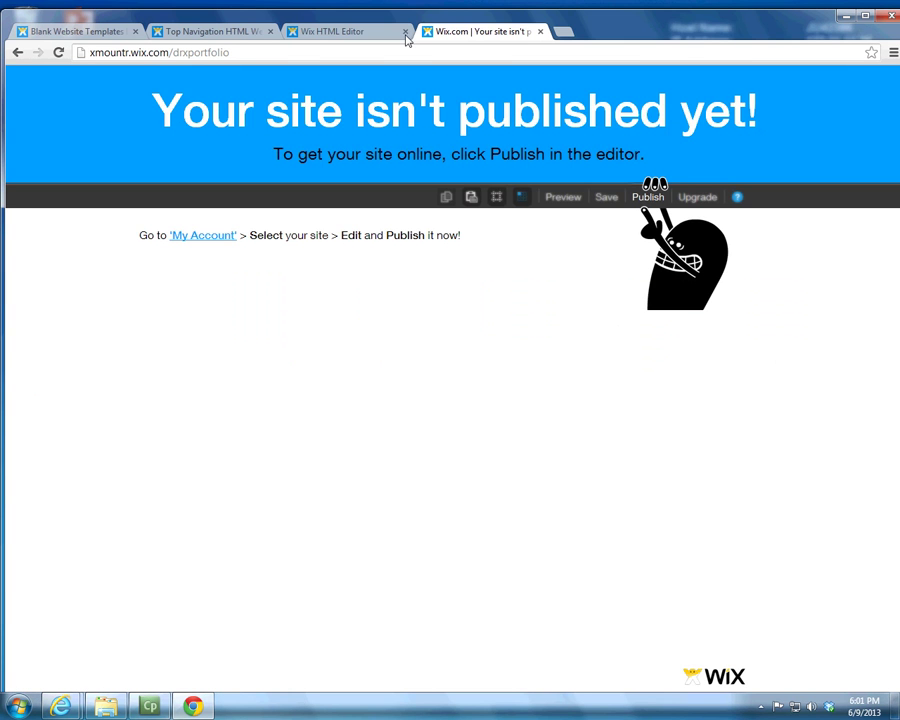
{"action": "left_click", "coordinate": [386, 33]}
{"action": "left_click", "coordinate": [541, 33]}
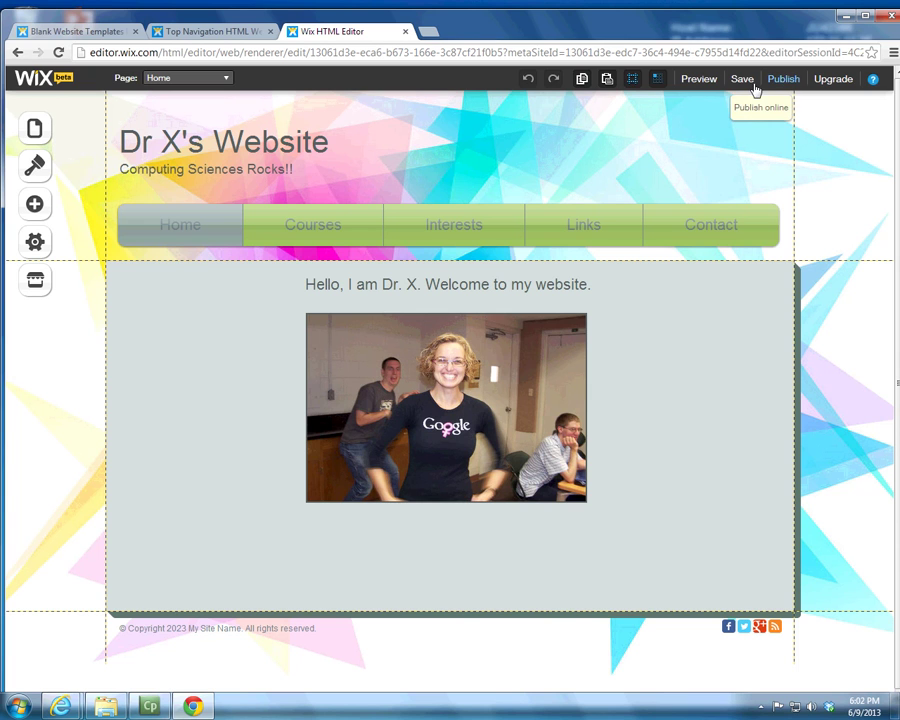
Step: Preview the site, return to the editor, and bring up the Publish dialog
{"action": "left_click", "coordinate": [700, 80]}
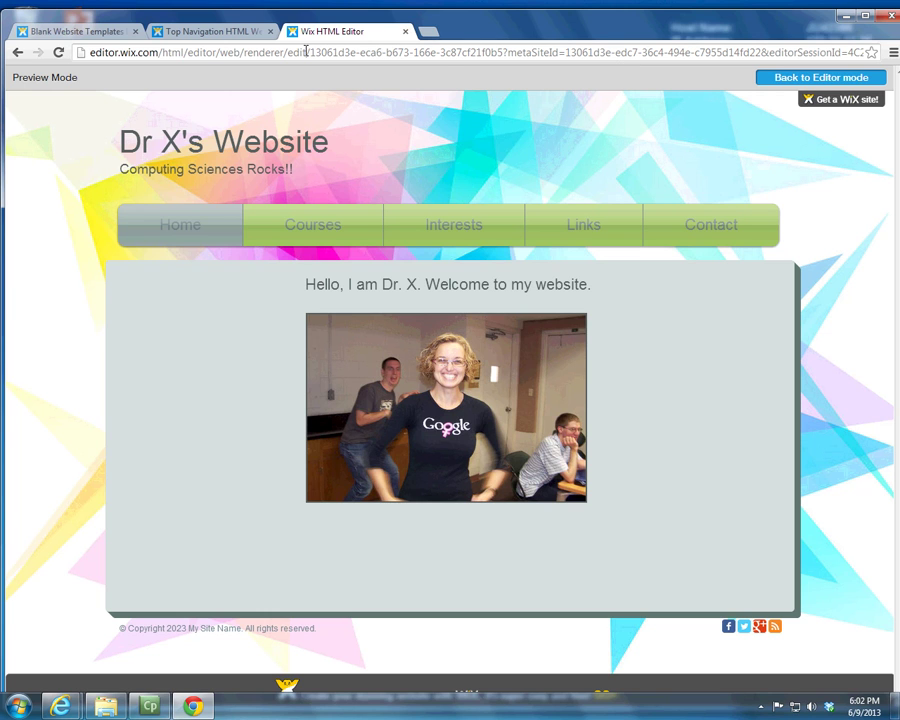
{"action": "left_click", "coordinate": [780, 82]}
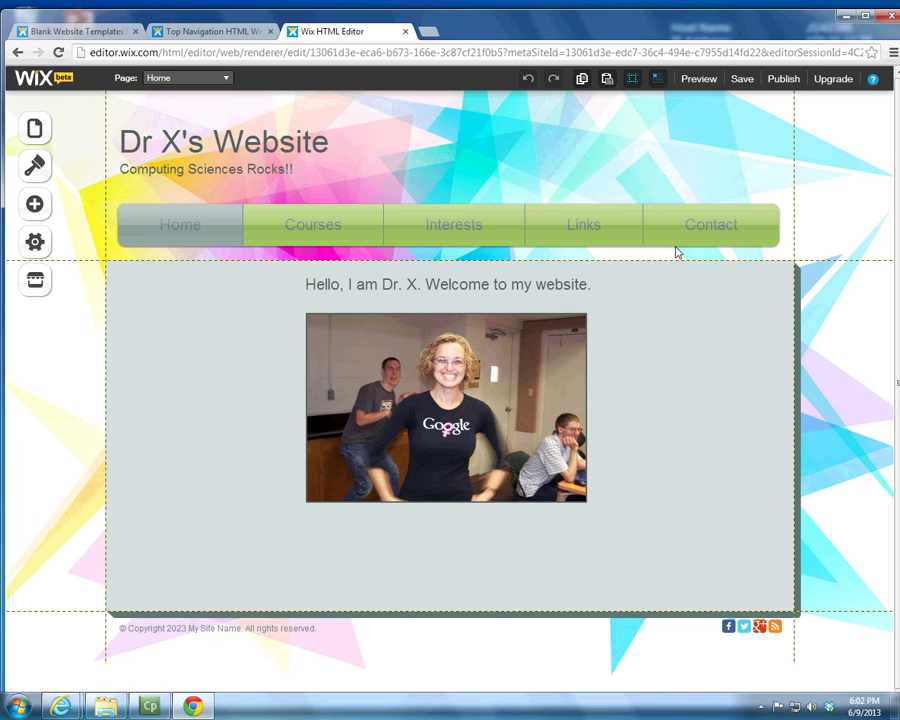
{"action": "left_click", "coordinate": [772, 79]}
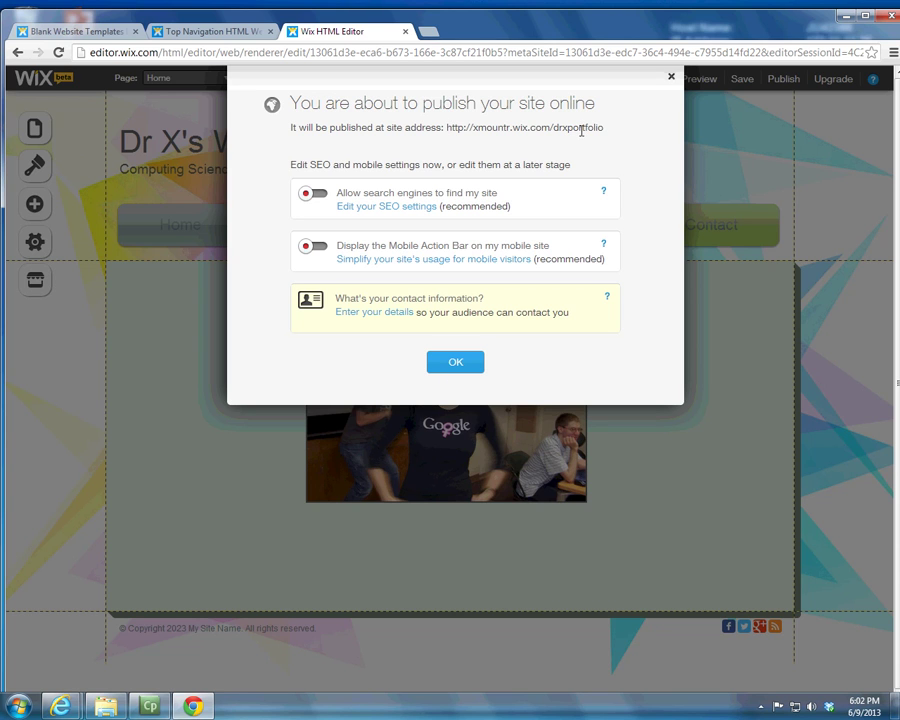
Step: Confirm publishing Dr X's Website, then save the latest work and acknowledge the saved notice
{"action": "left_click", "coordinate": [672, 78]}
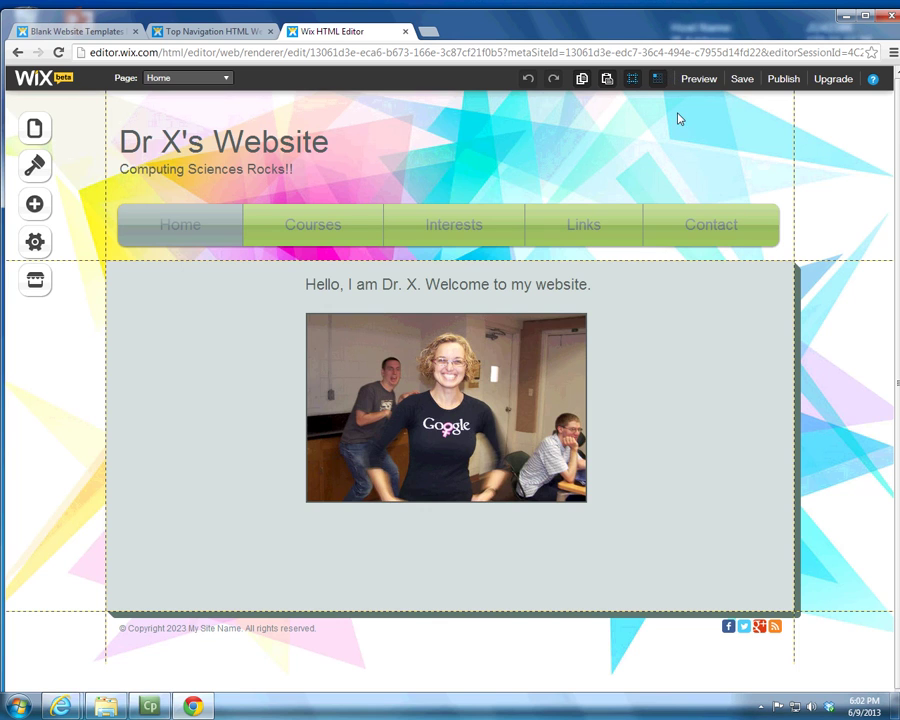
{"action": "left_click", "coordinate": [742, 88]}
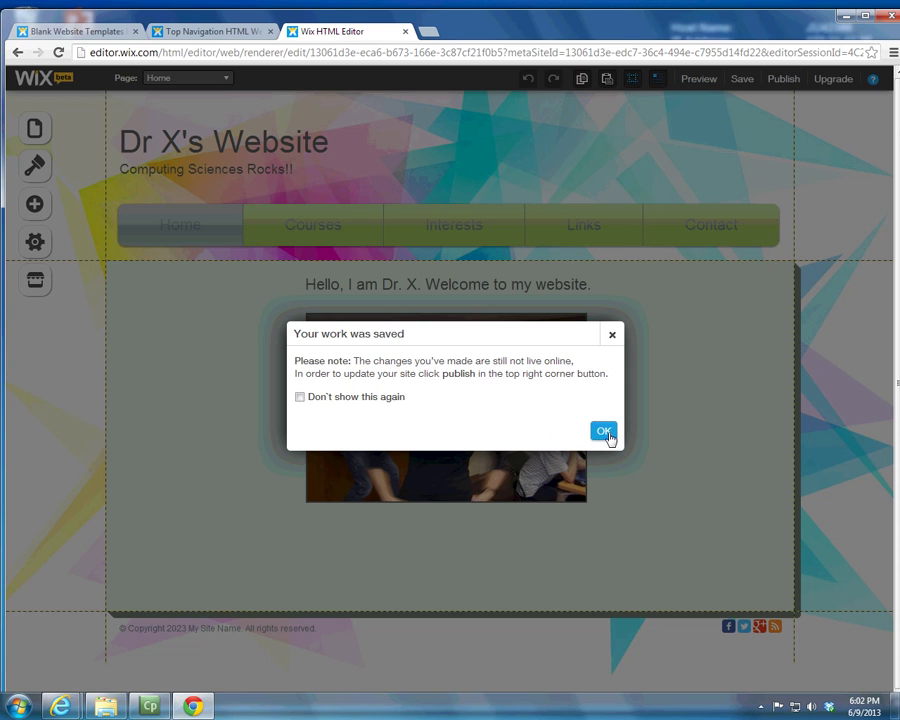
{"action": "left_click", "coordinate": [608, 433]}
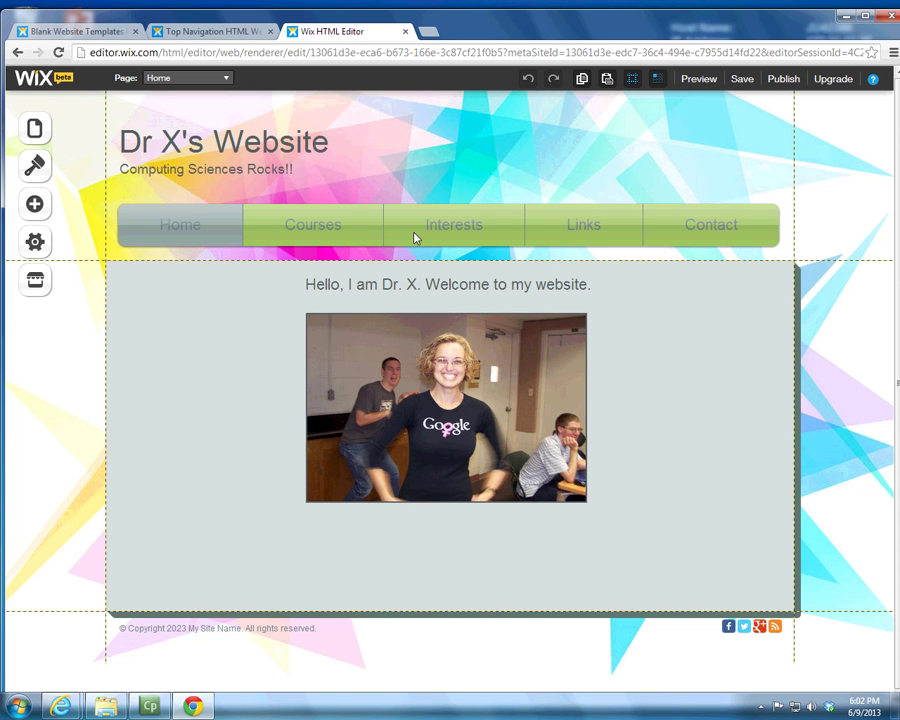